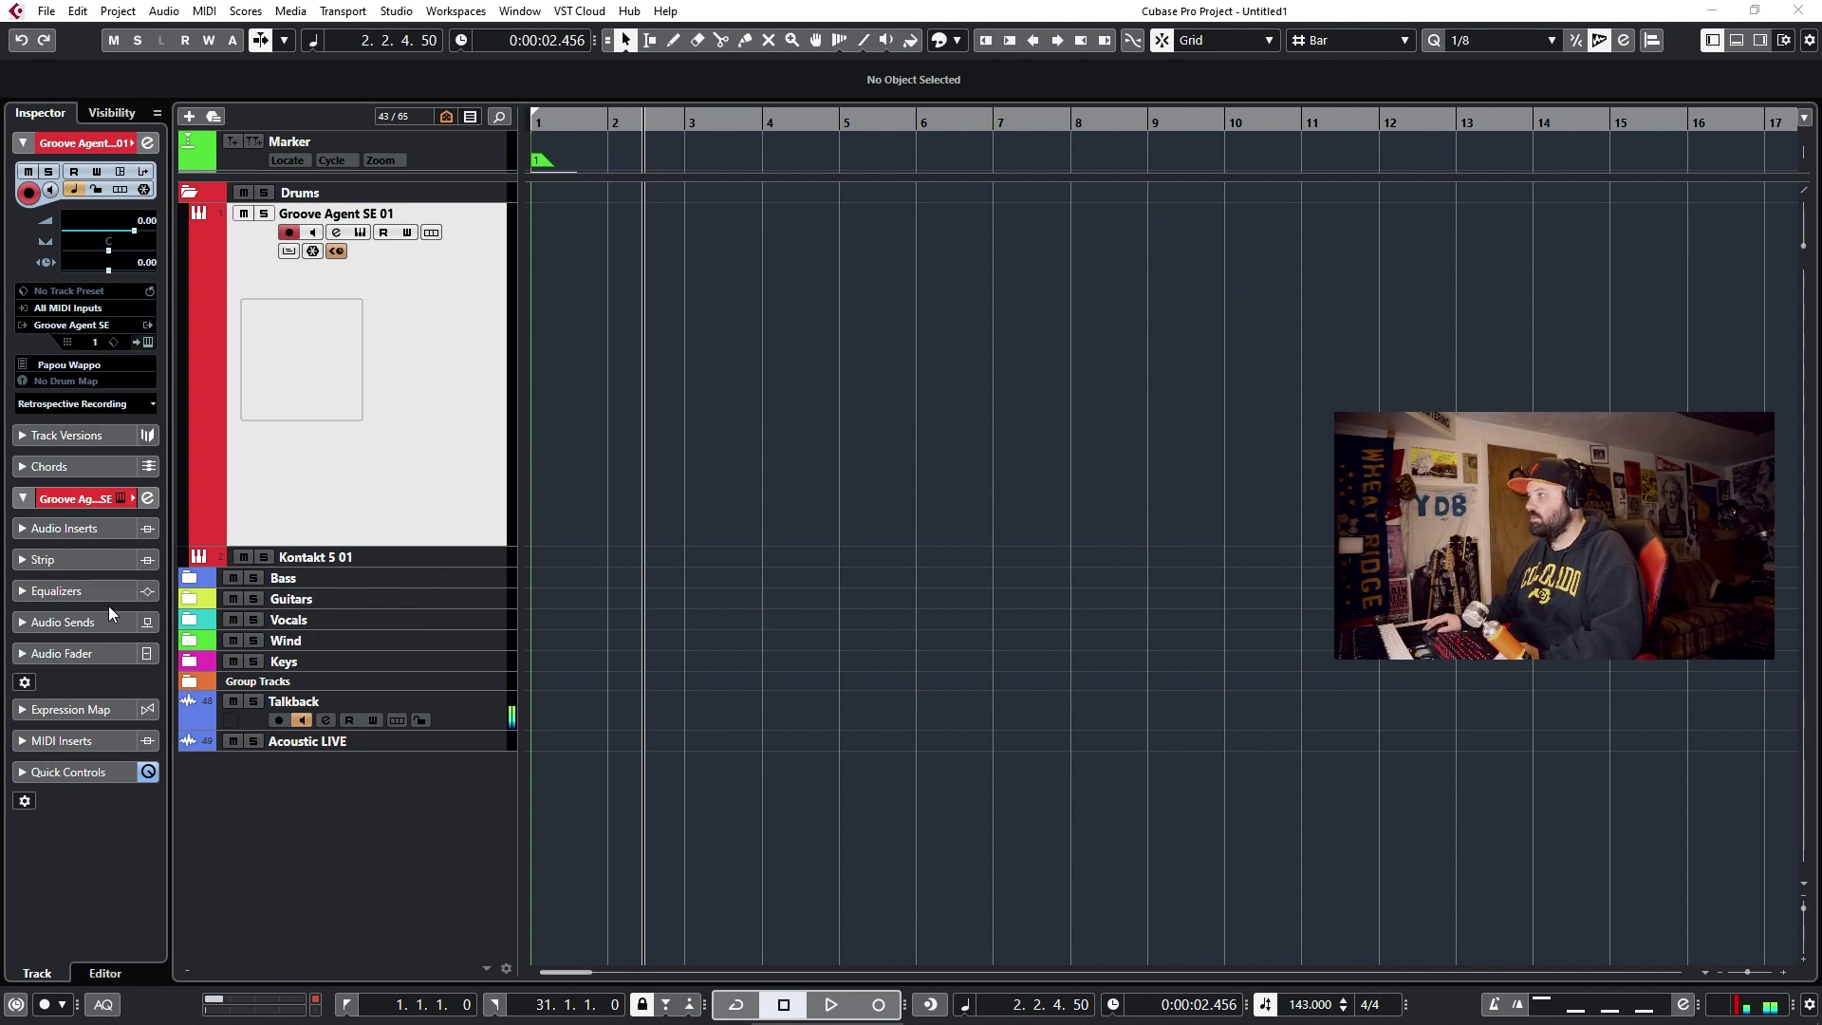
Draw an empty MIDI part on Groove Agent SE 01 from bar 2 to 6, view it in the Key Editor, then close it
click(436, 365)
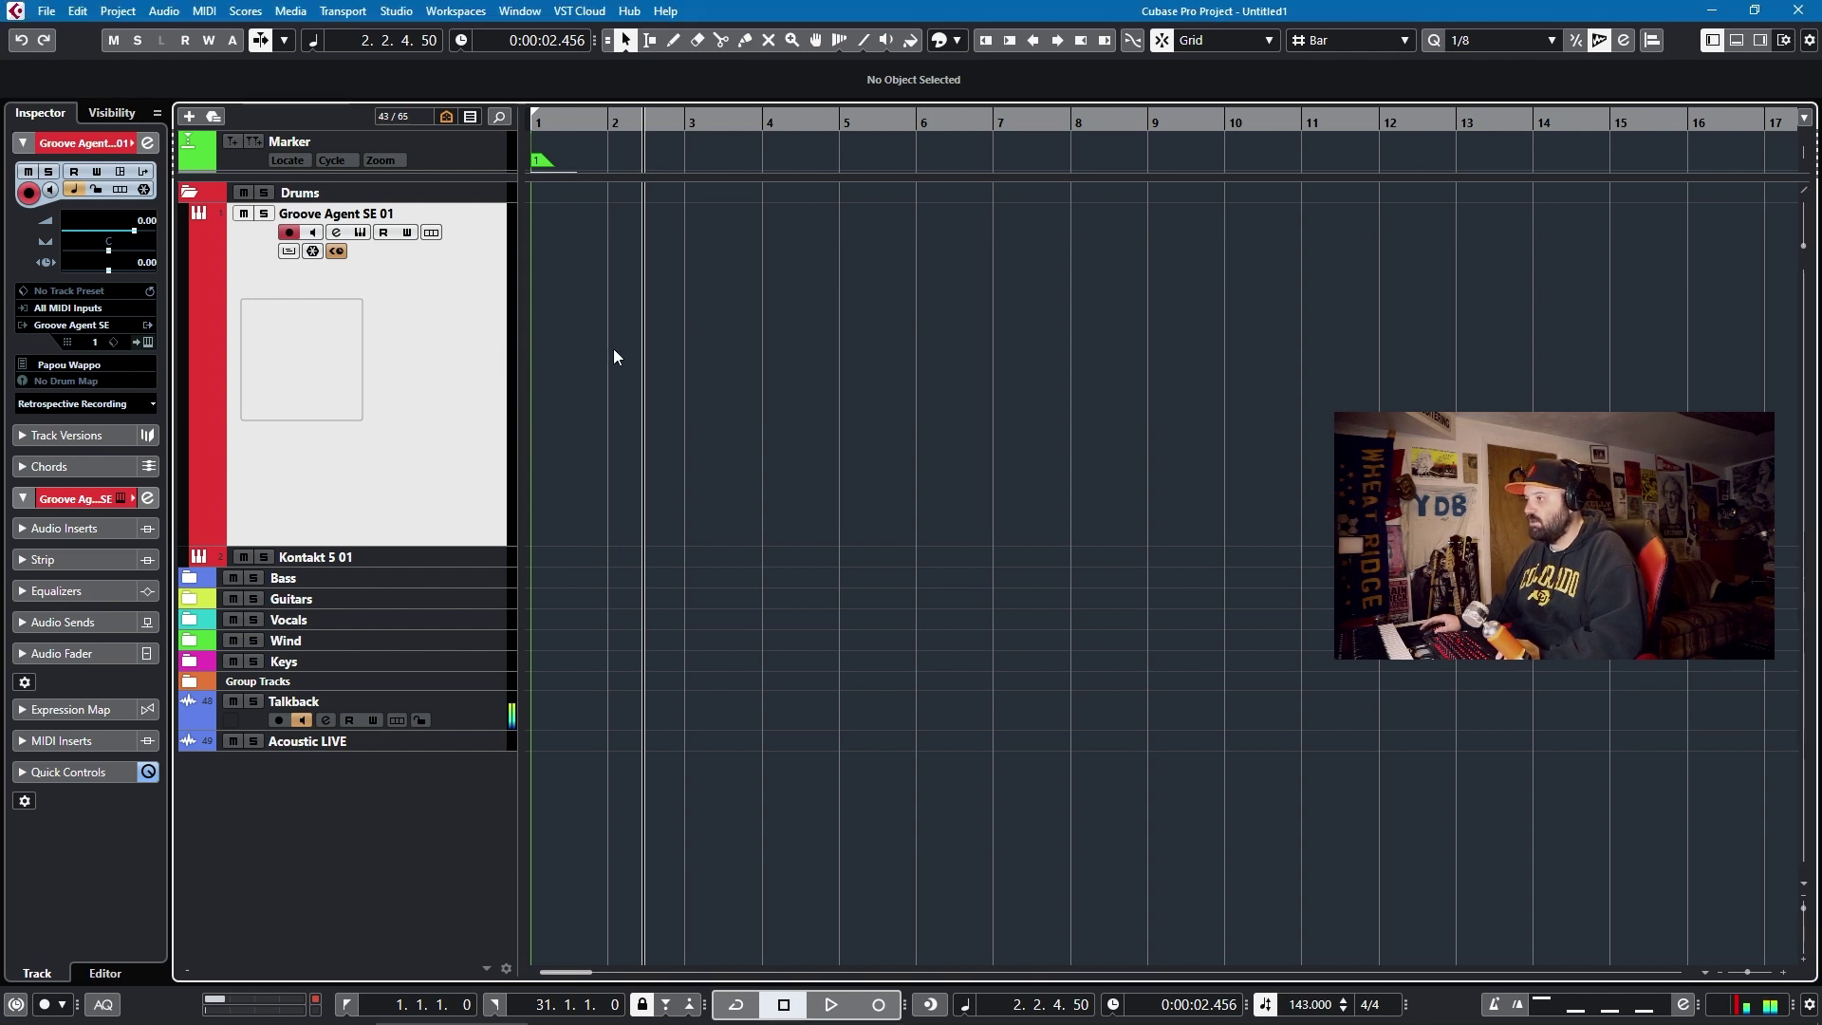
scroll(598, 361, up, 4)
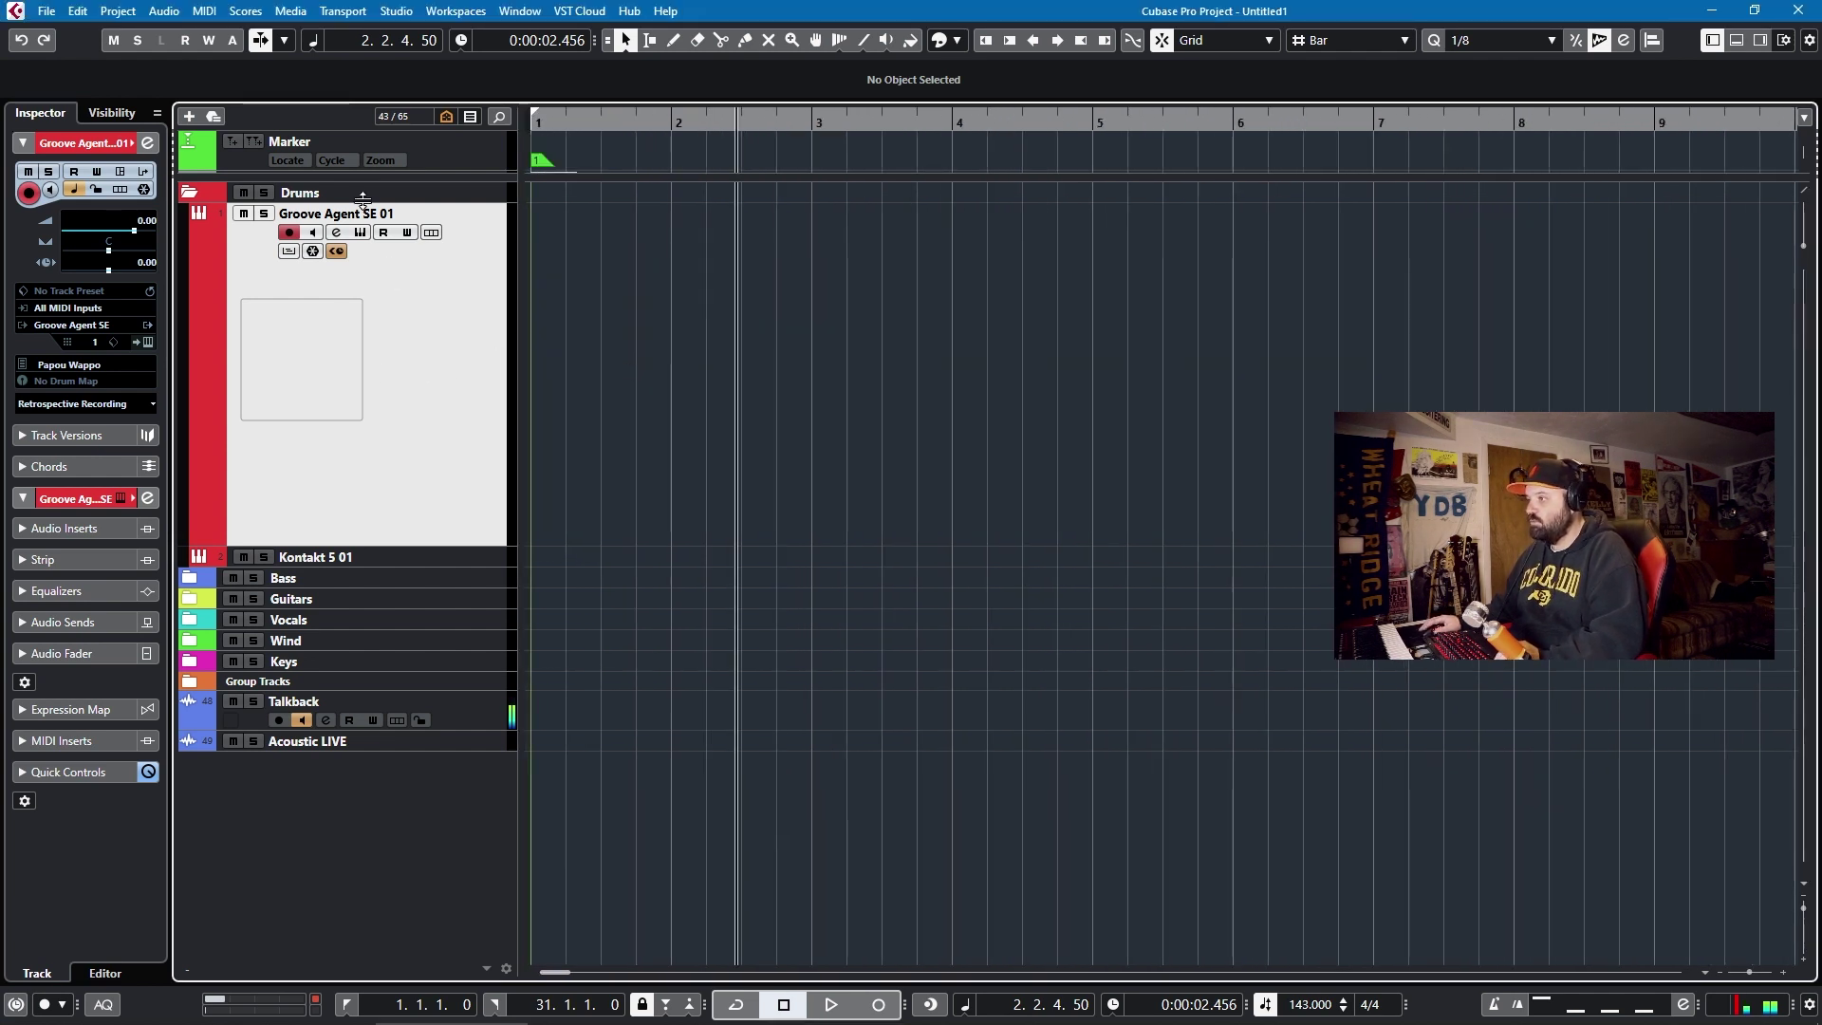
drag(675, 323, 1231, 341)
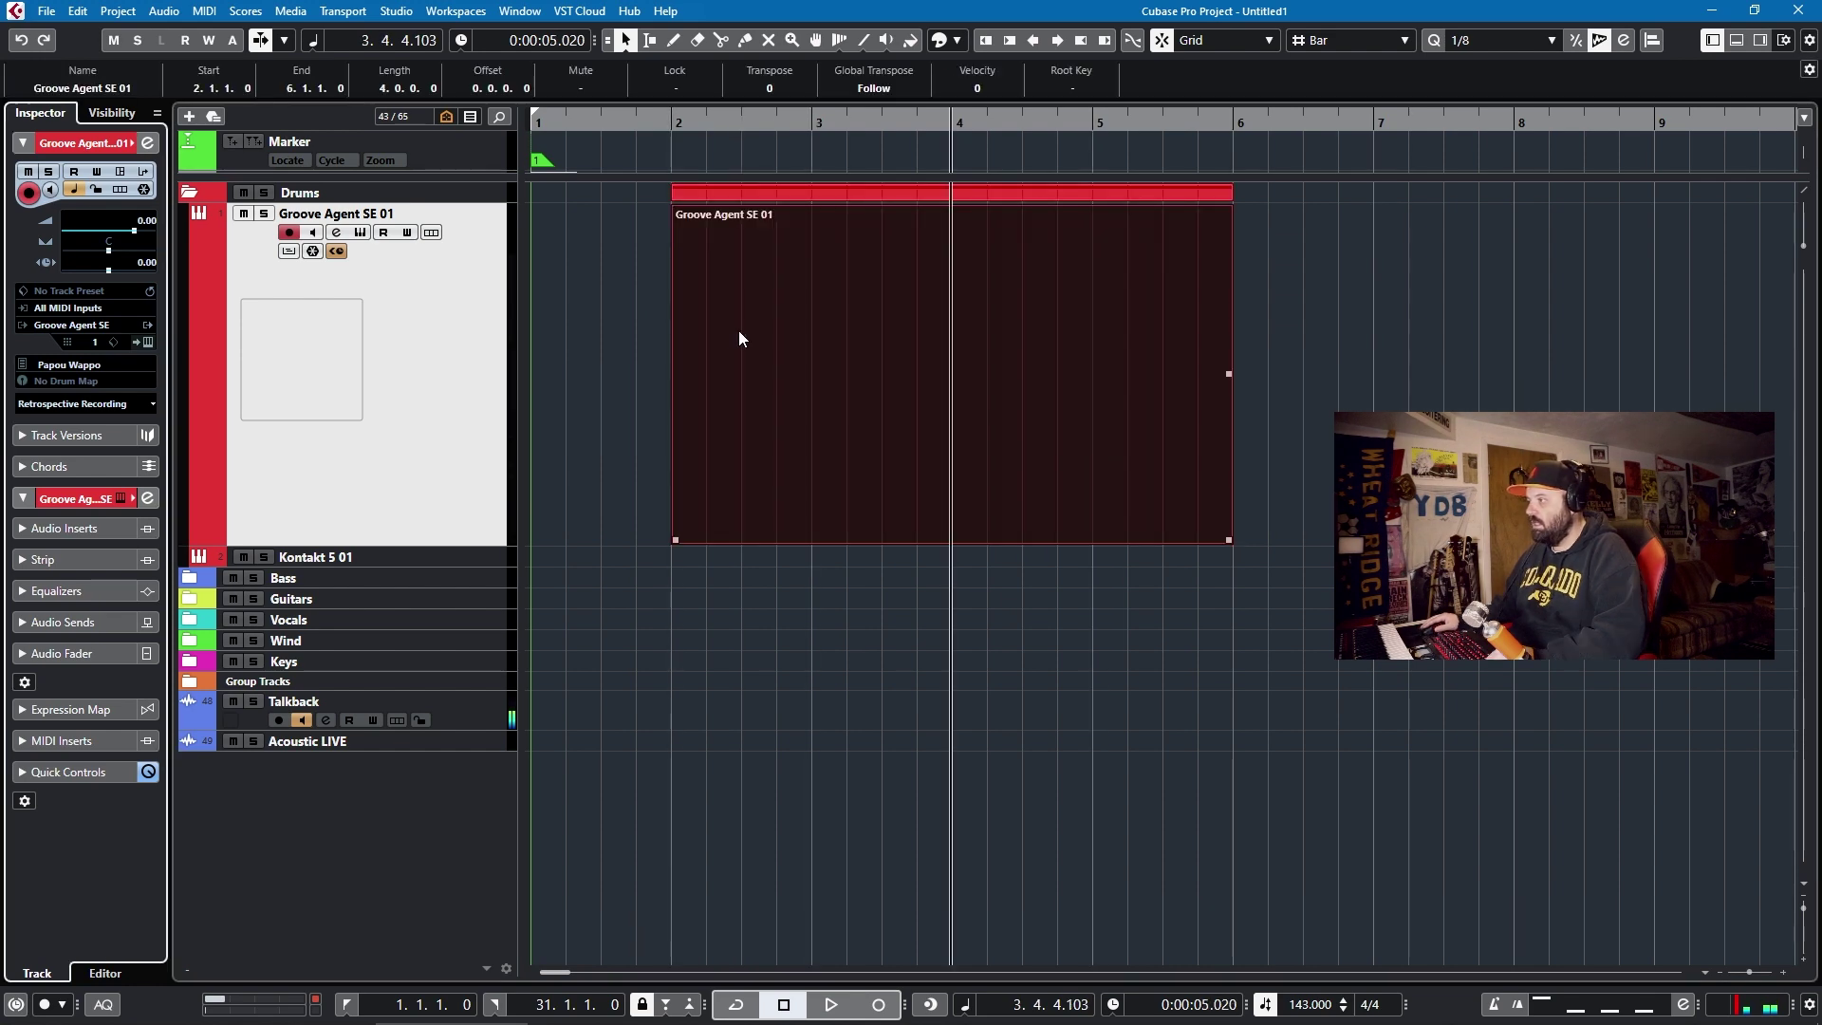
double_click(740, 332)
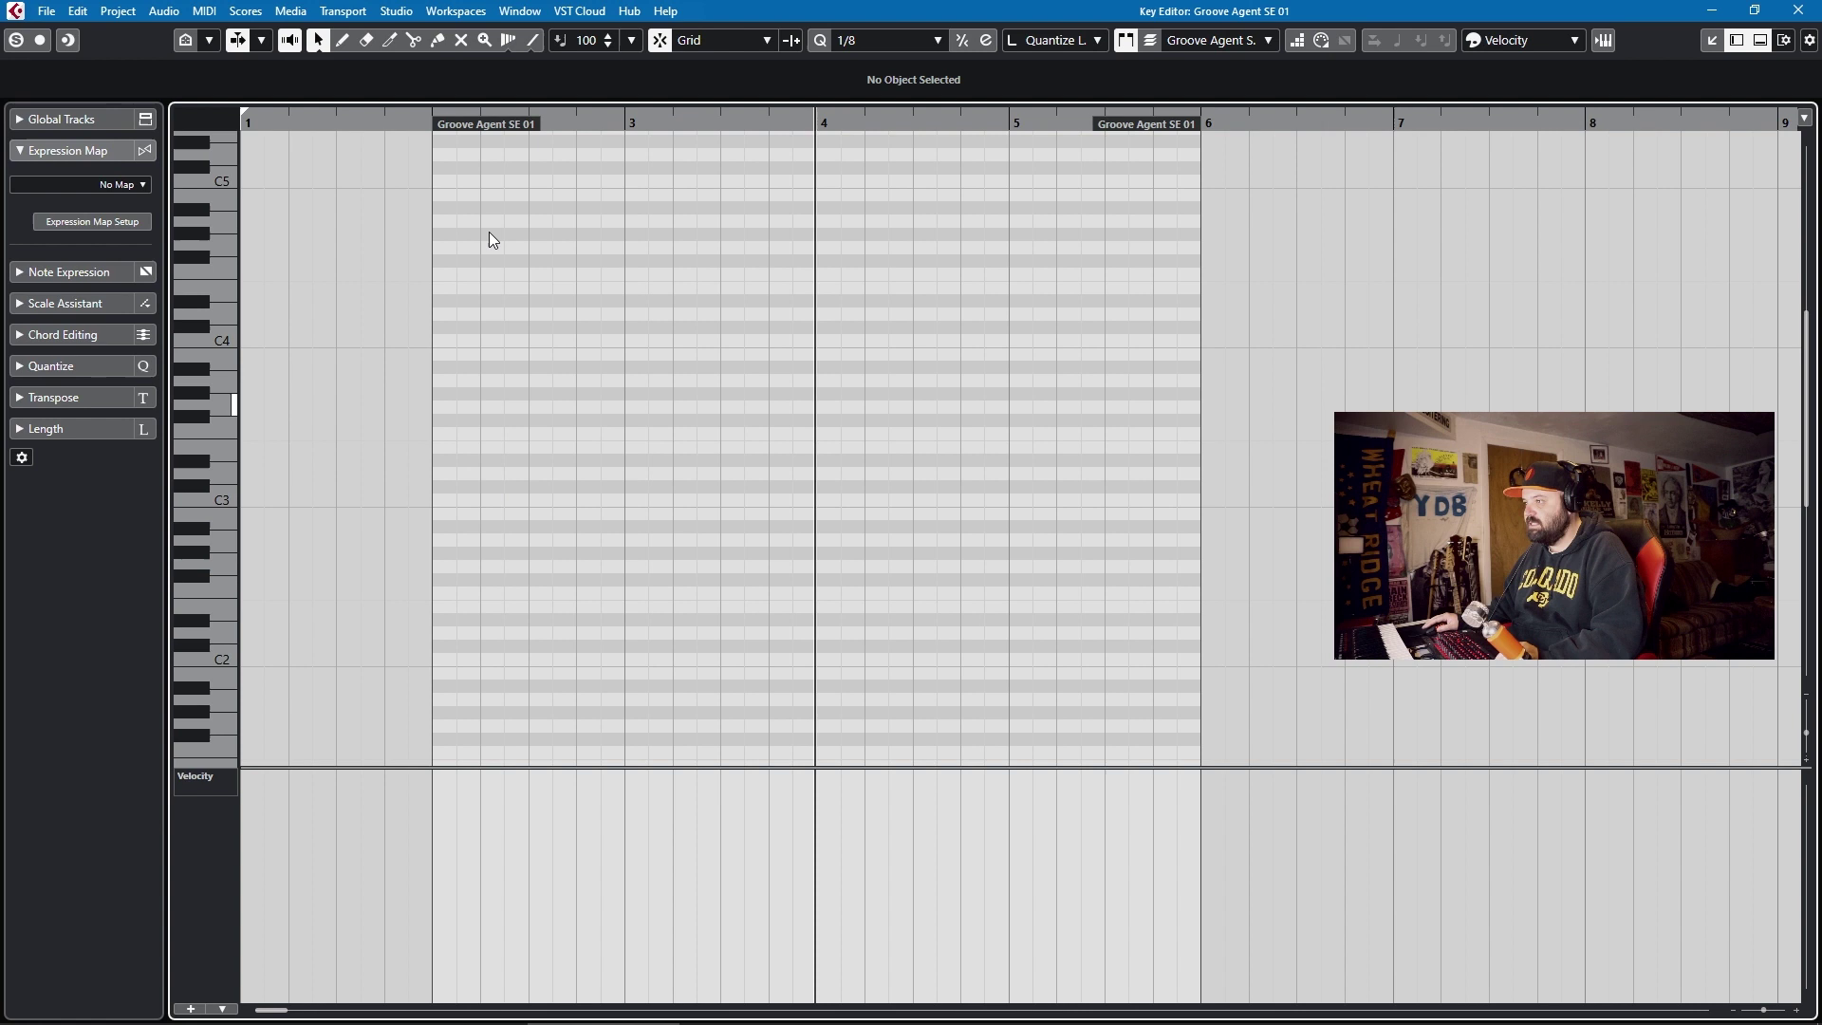
scroll(444, 521, up, 5)
scroll(452, 486, up, 6)
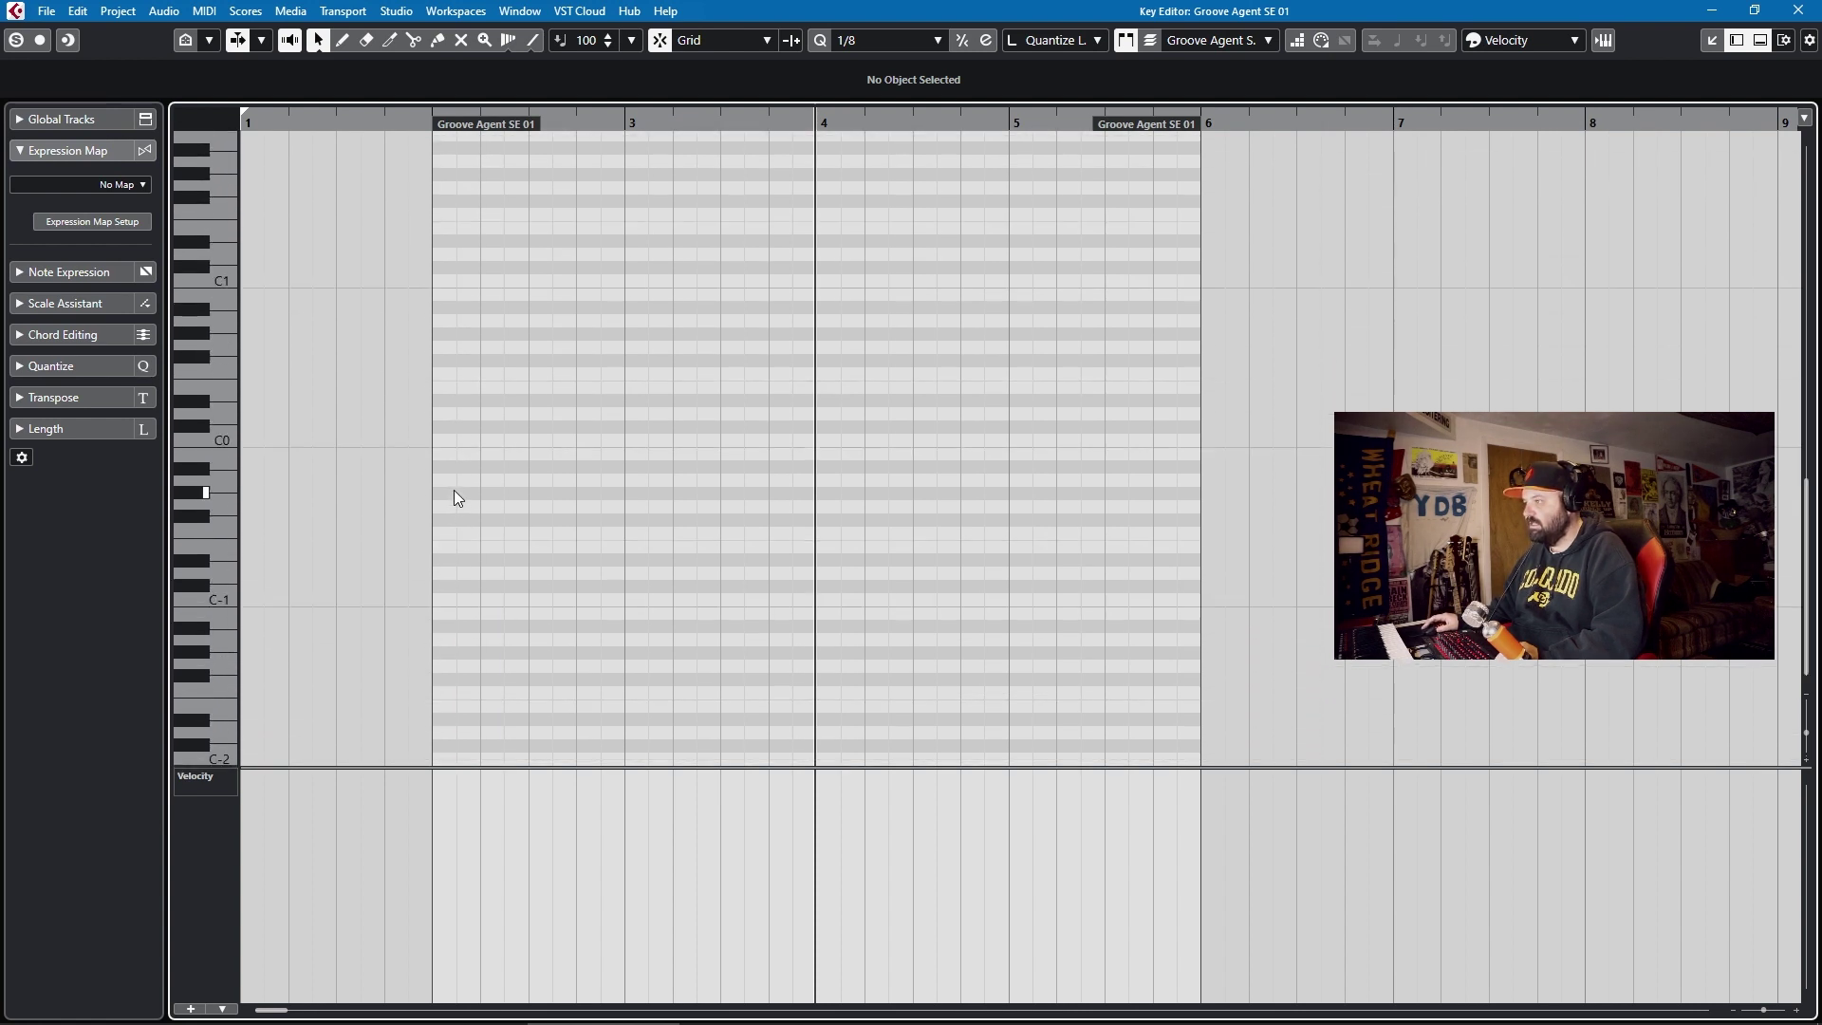
click(1798, 11)
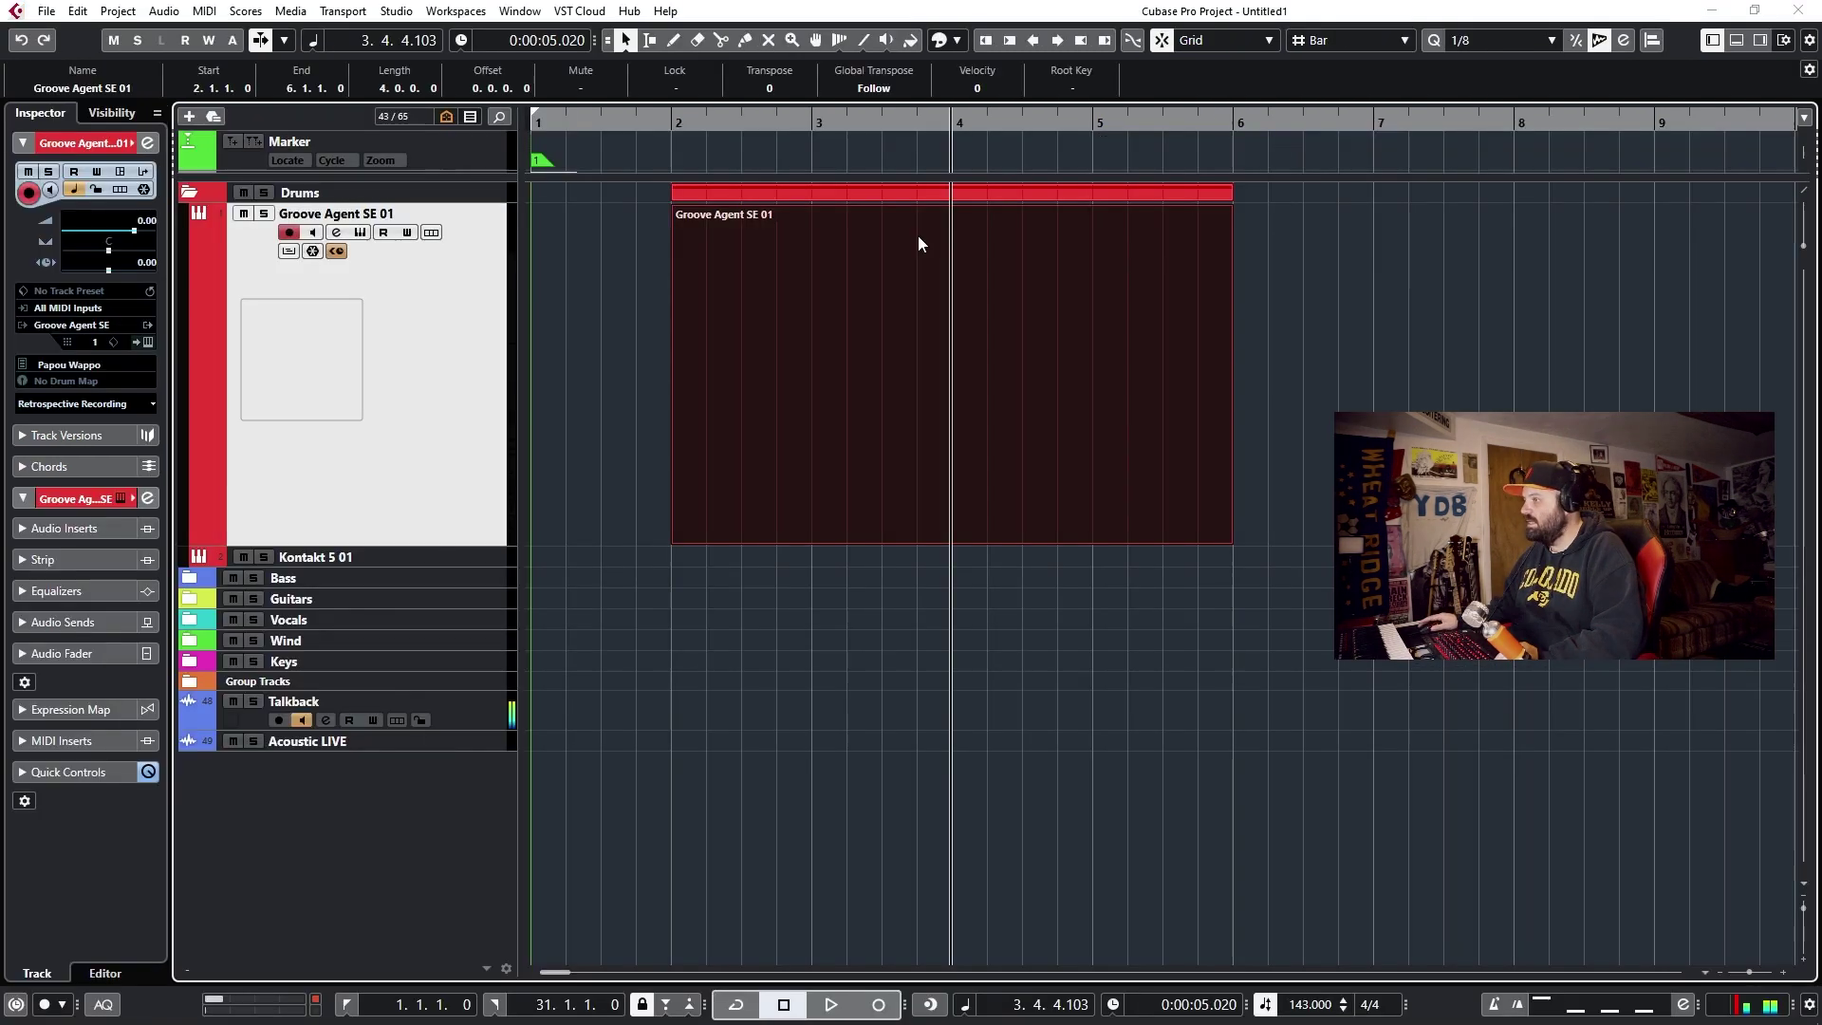
Open the part in the Drum Editor via the MIDI menu and assign the GM Map drum map
click(204, 11)
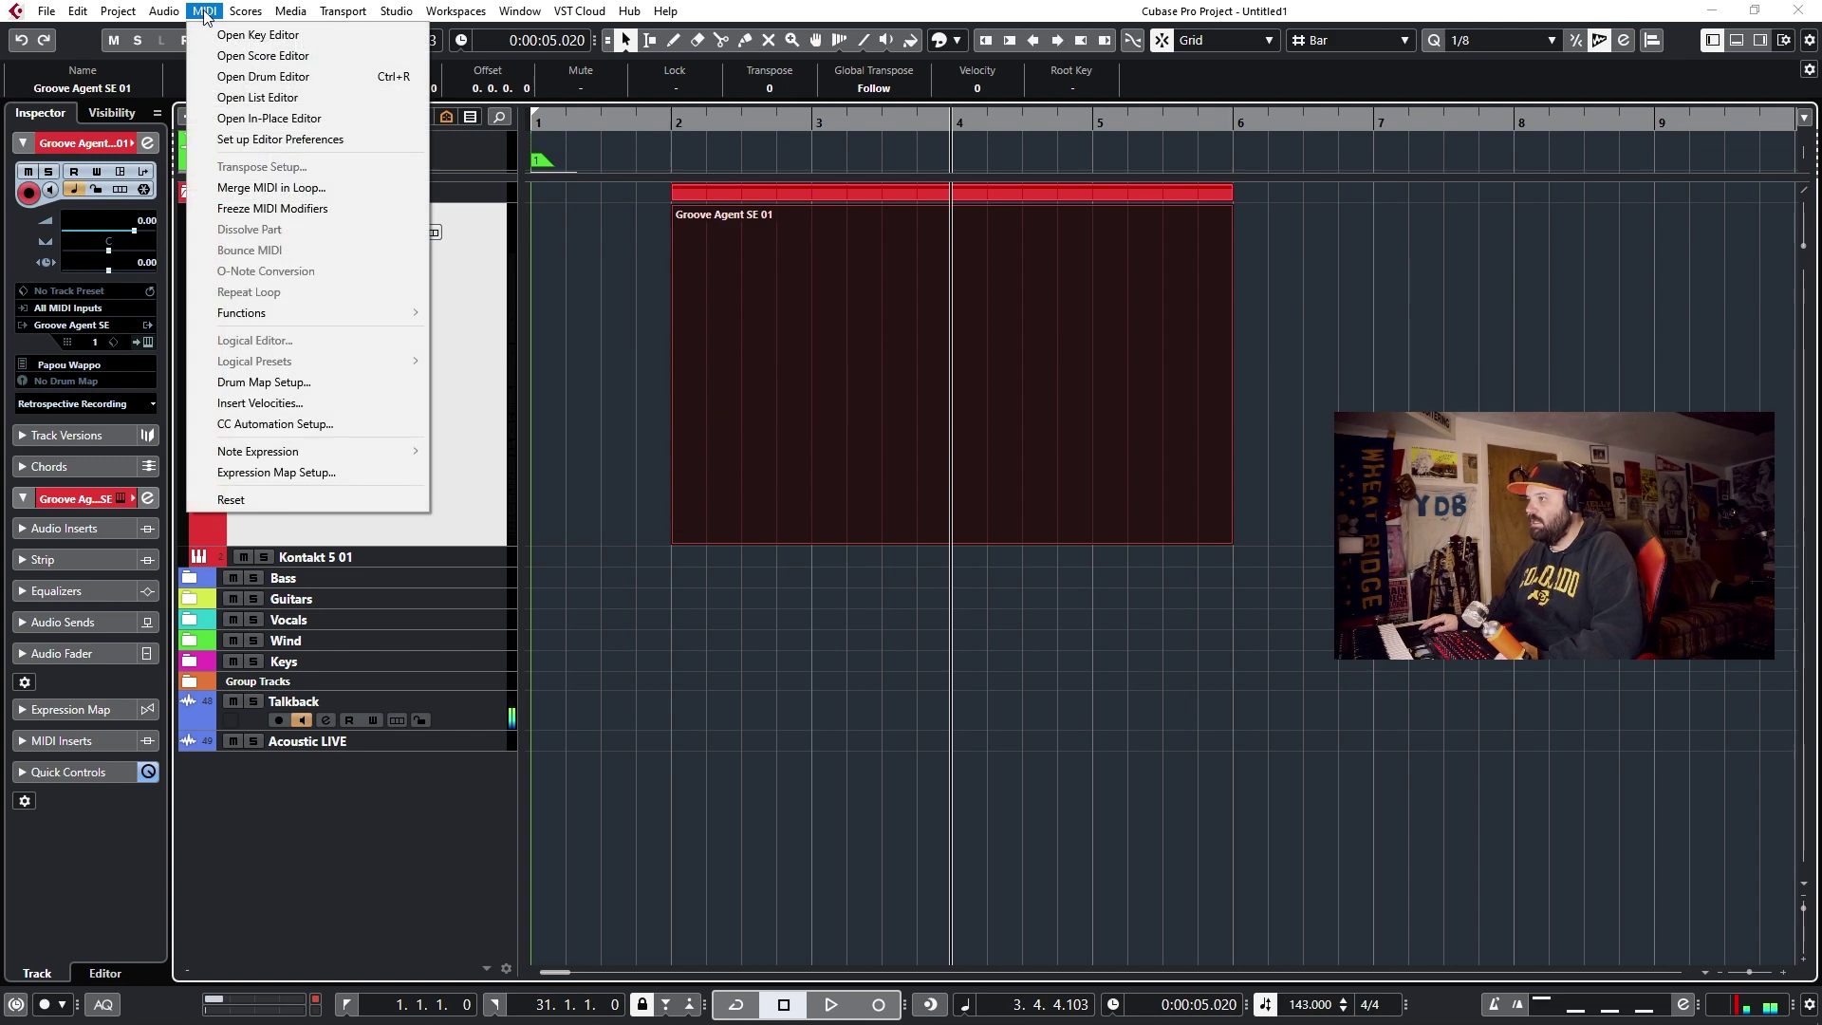
click(278, 77)
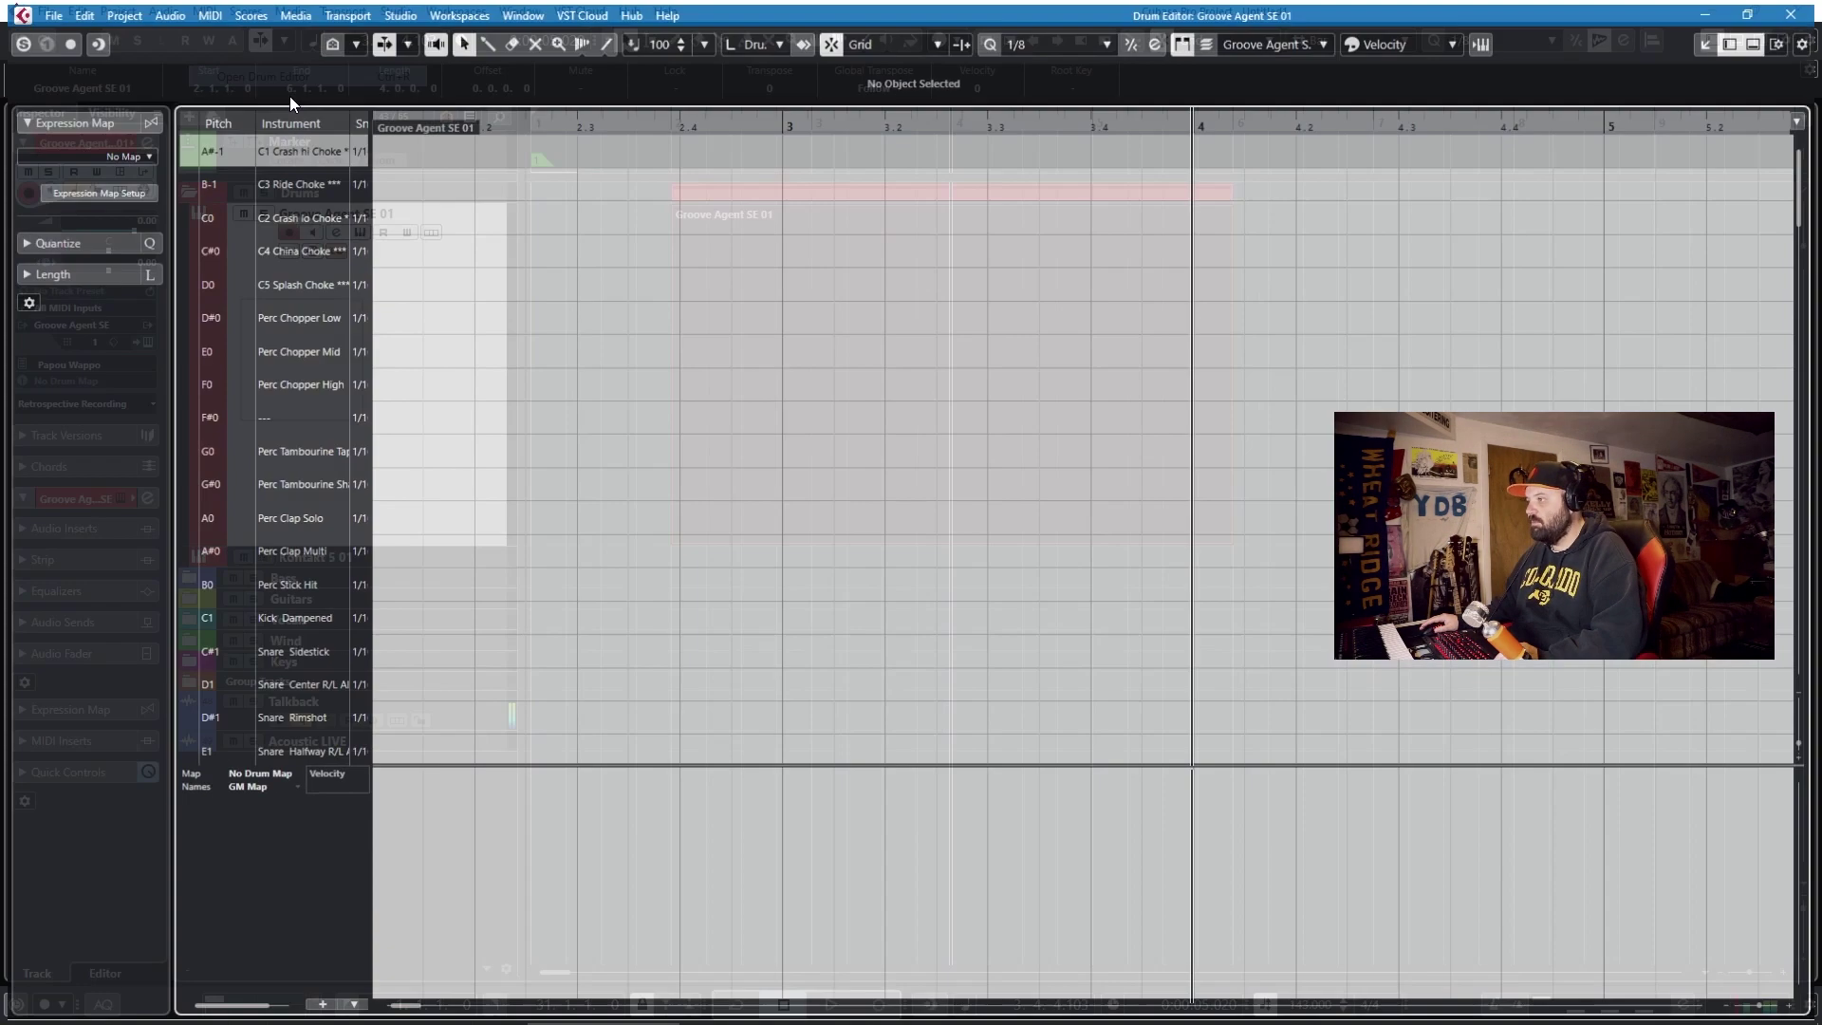
scroll(401, 284, down, 8)
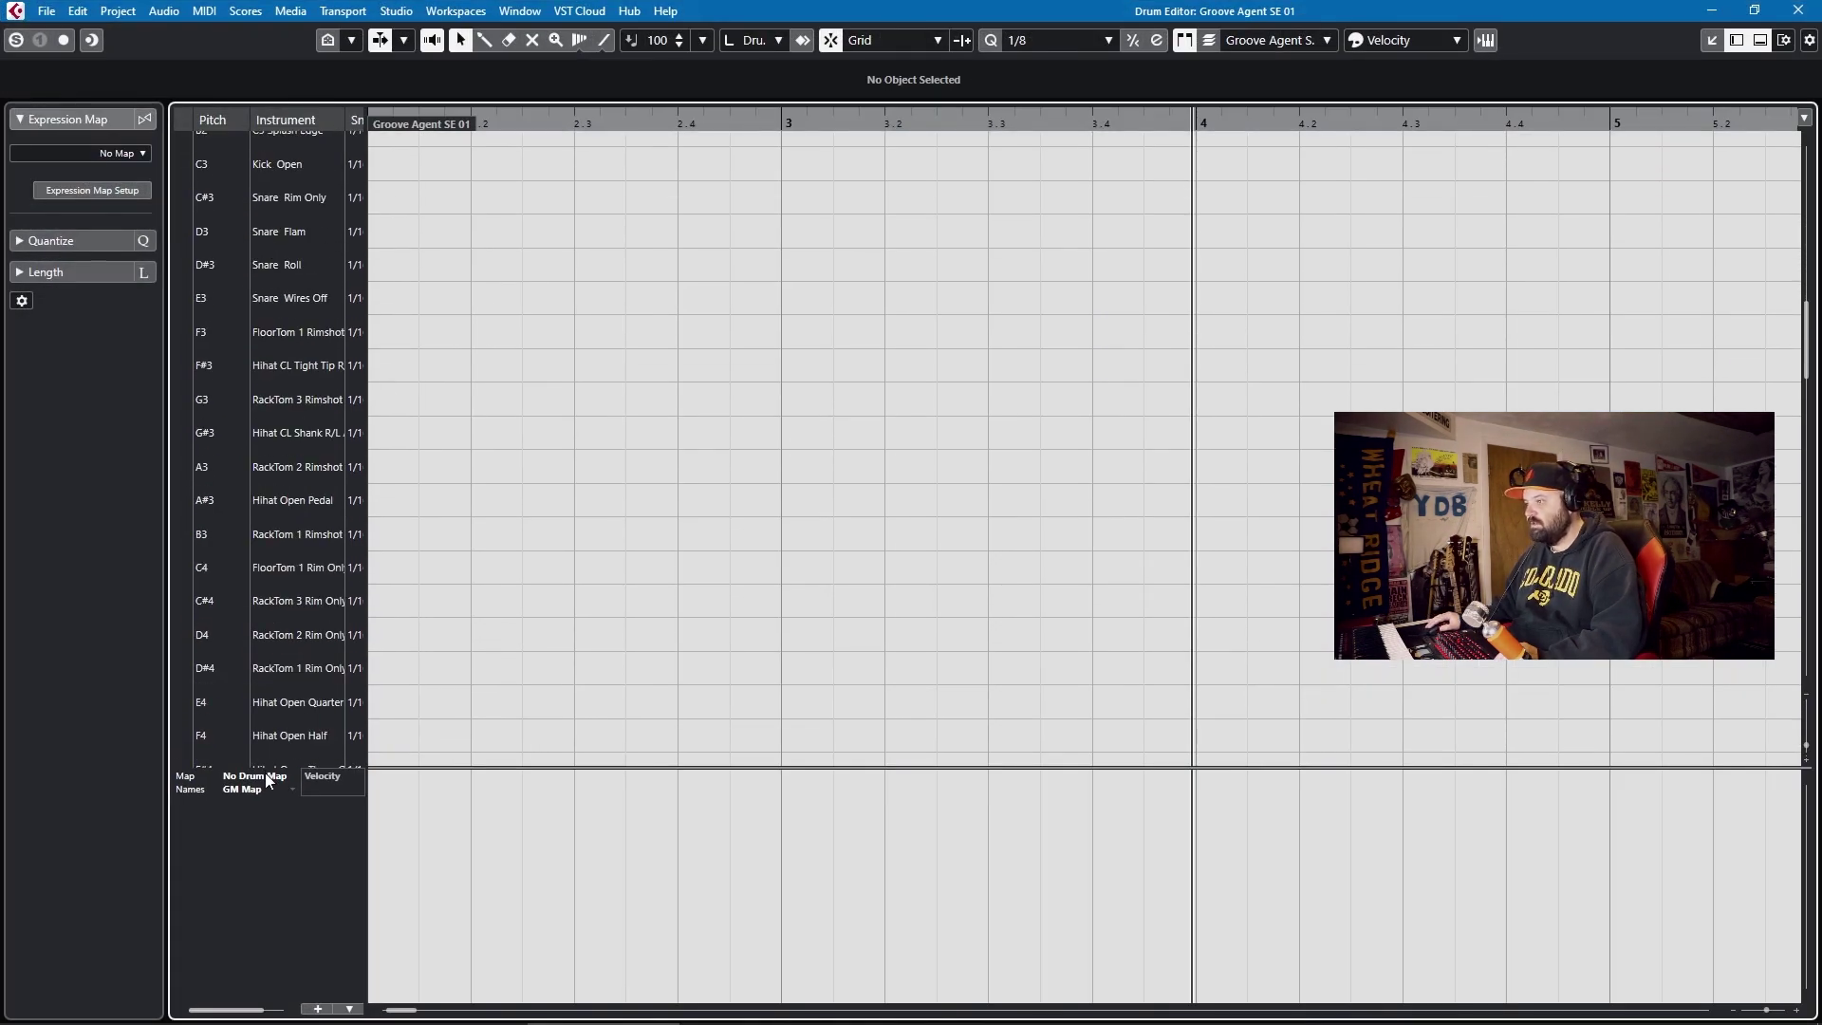
click(262, 778)
click(269, 813)
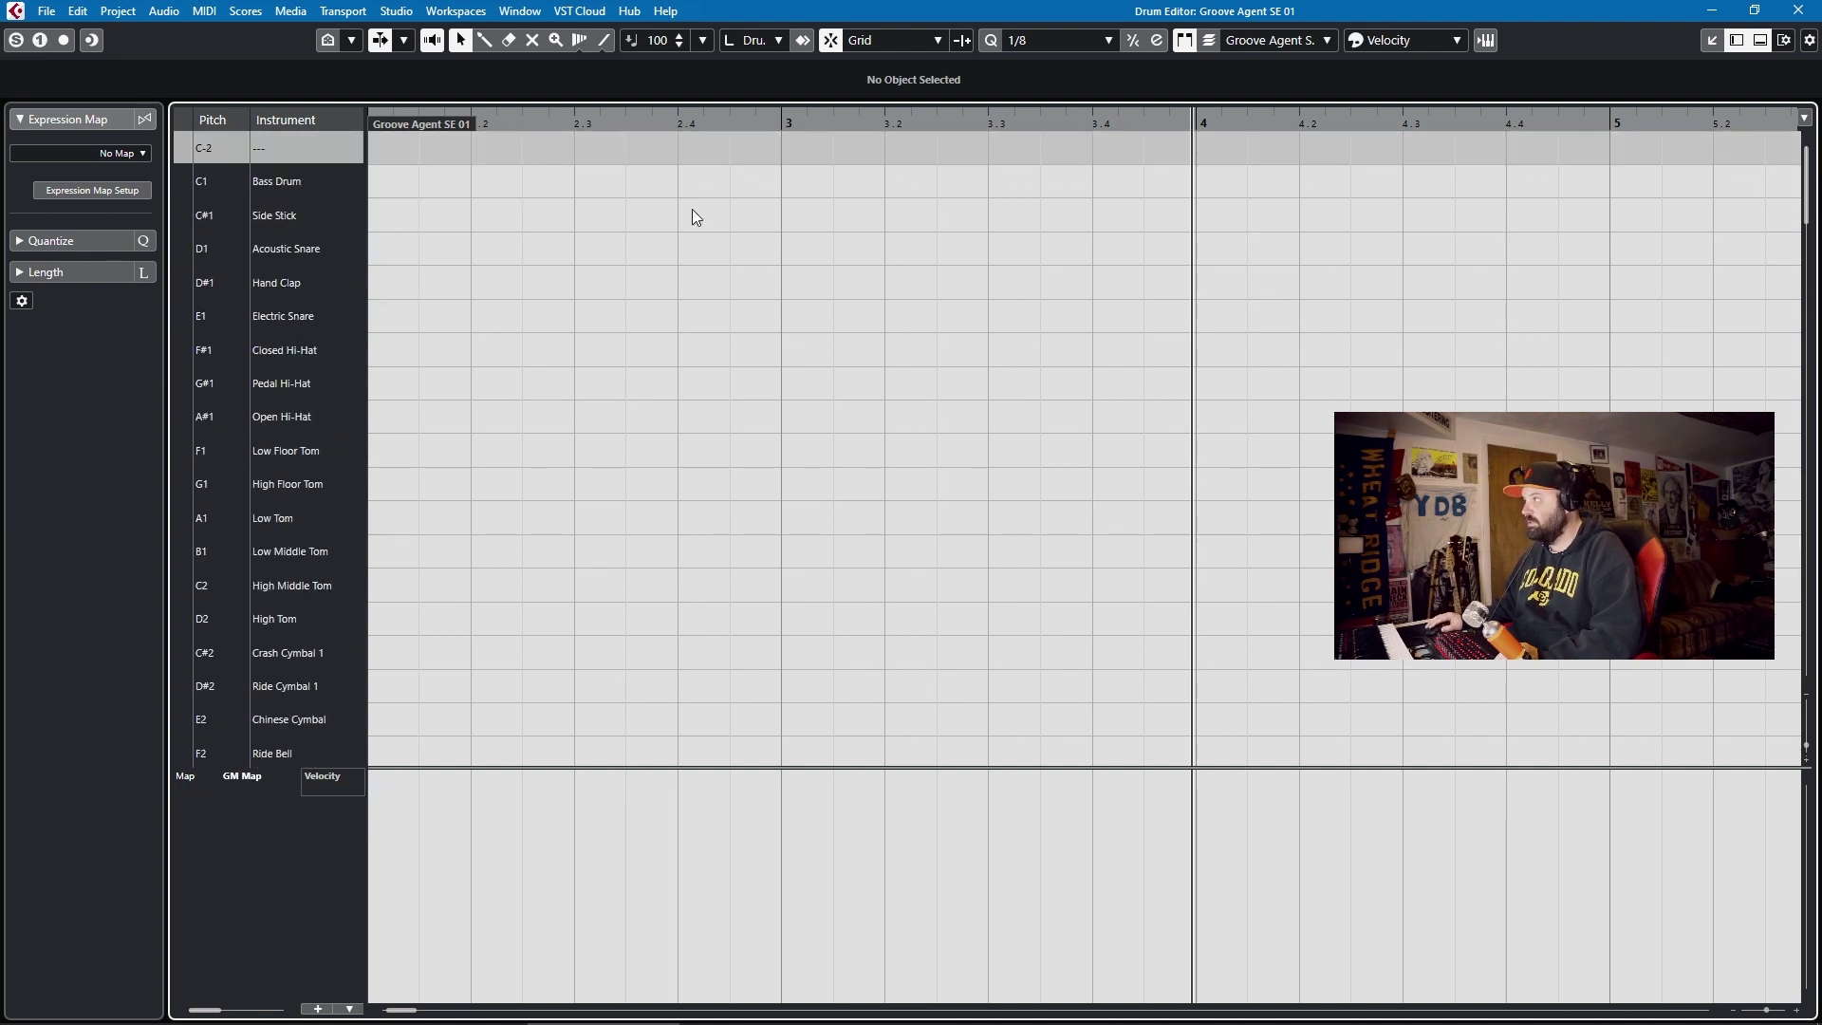
scroll(831, 261, left, 3)
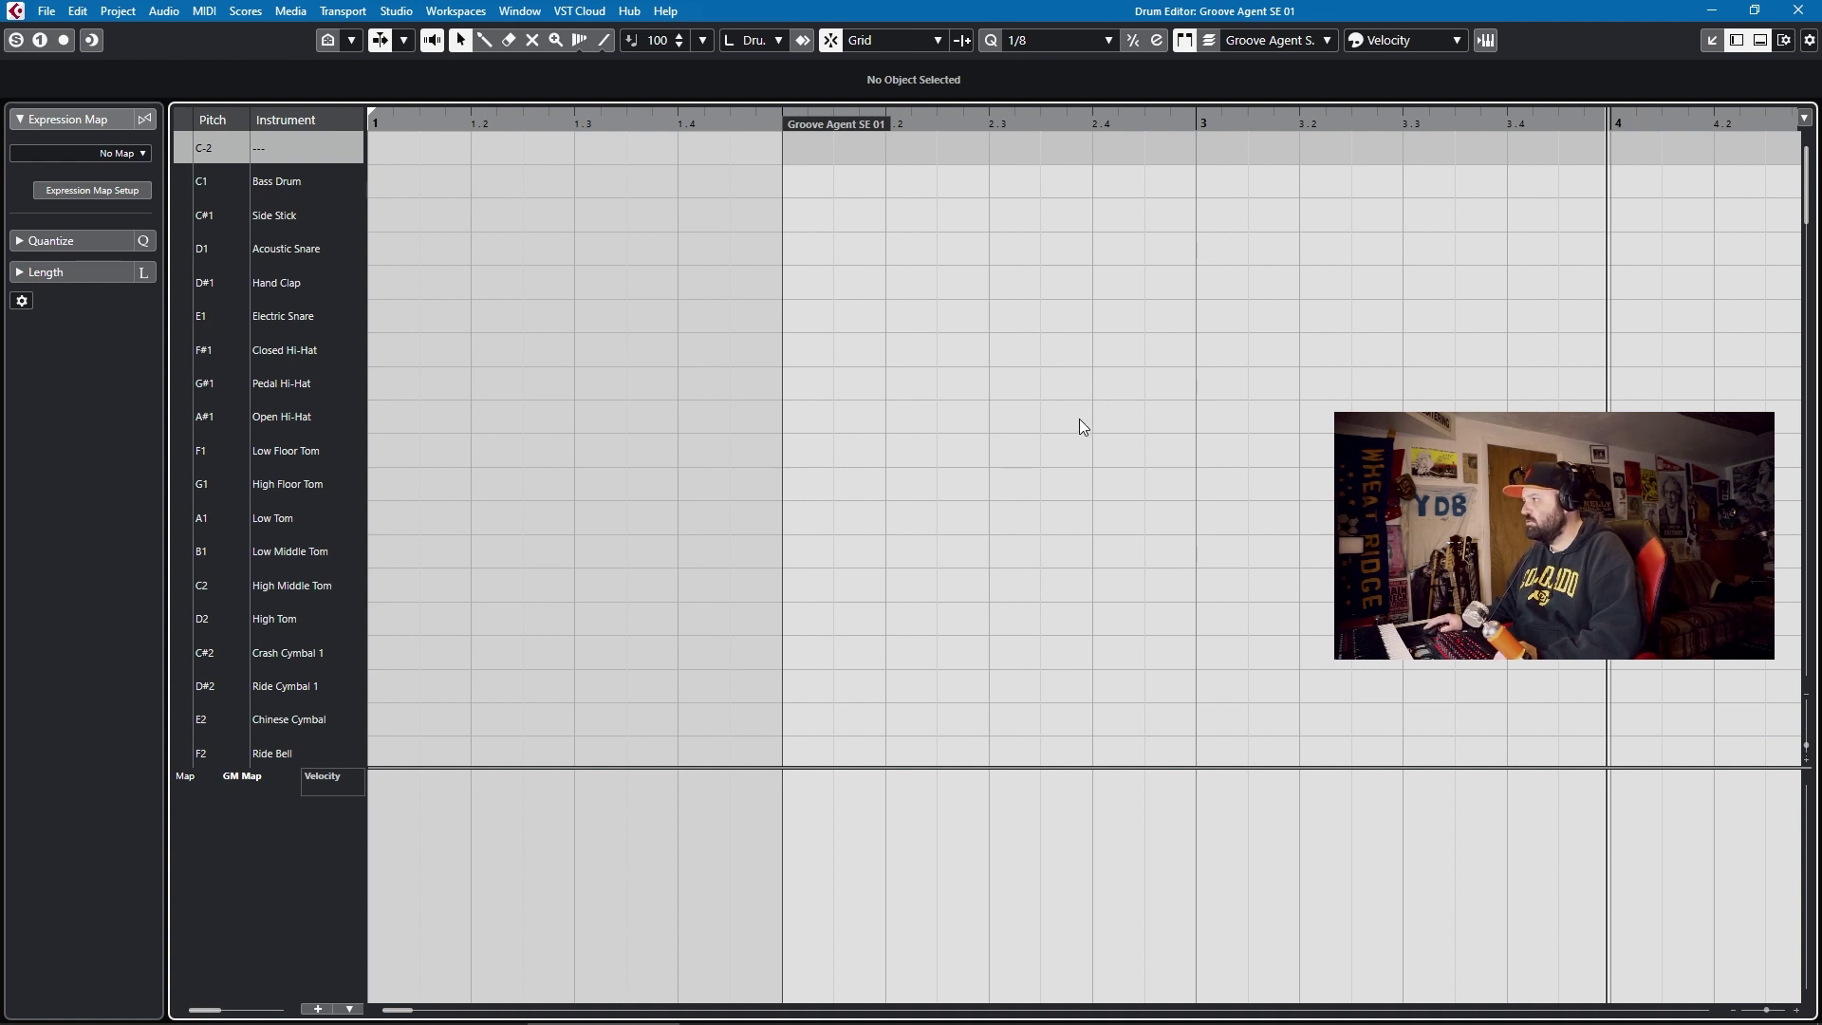
Close the Drum Editor, move the part to start at bar 1, and zoom out
click(1798, 10)
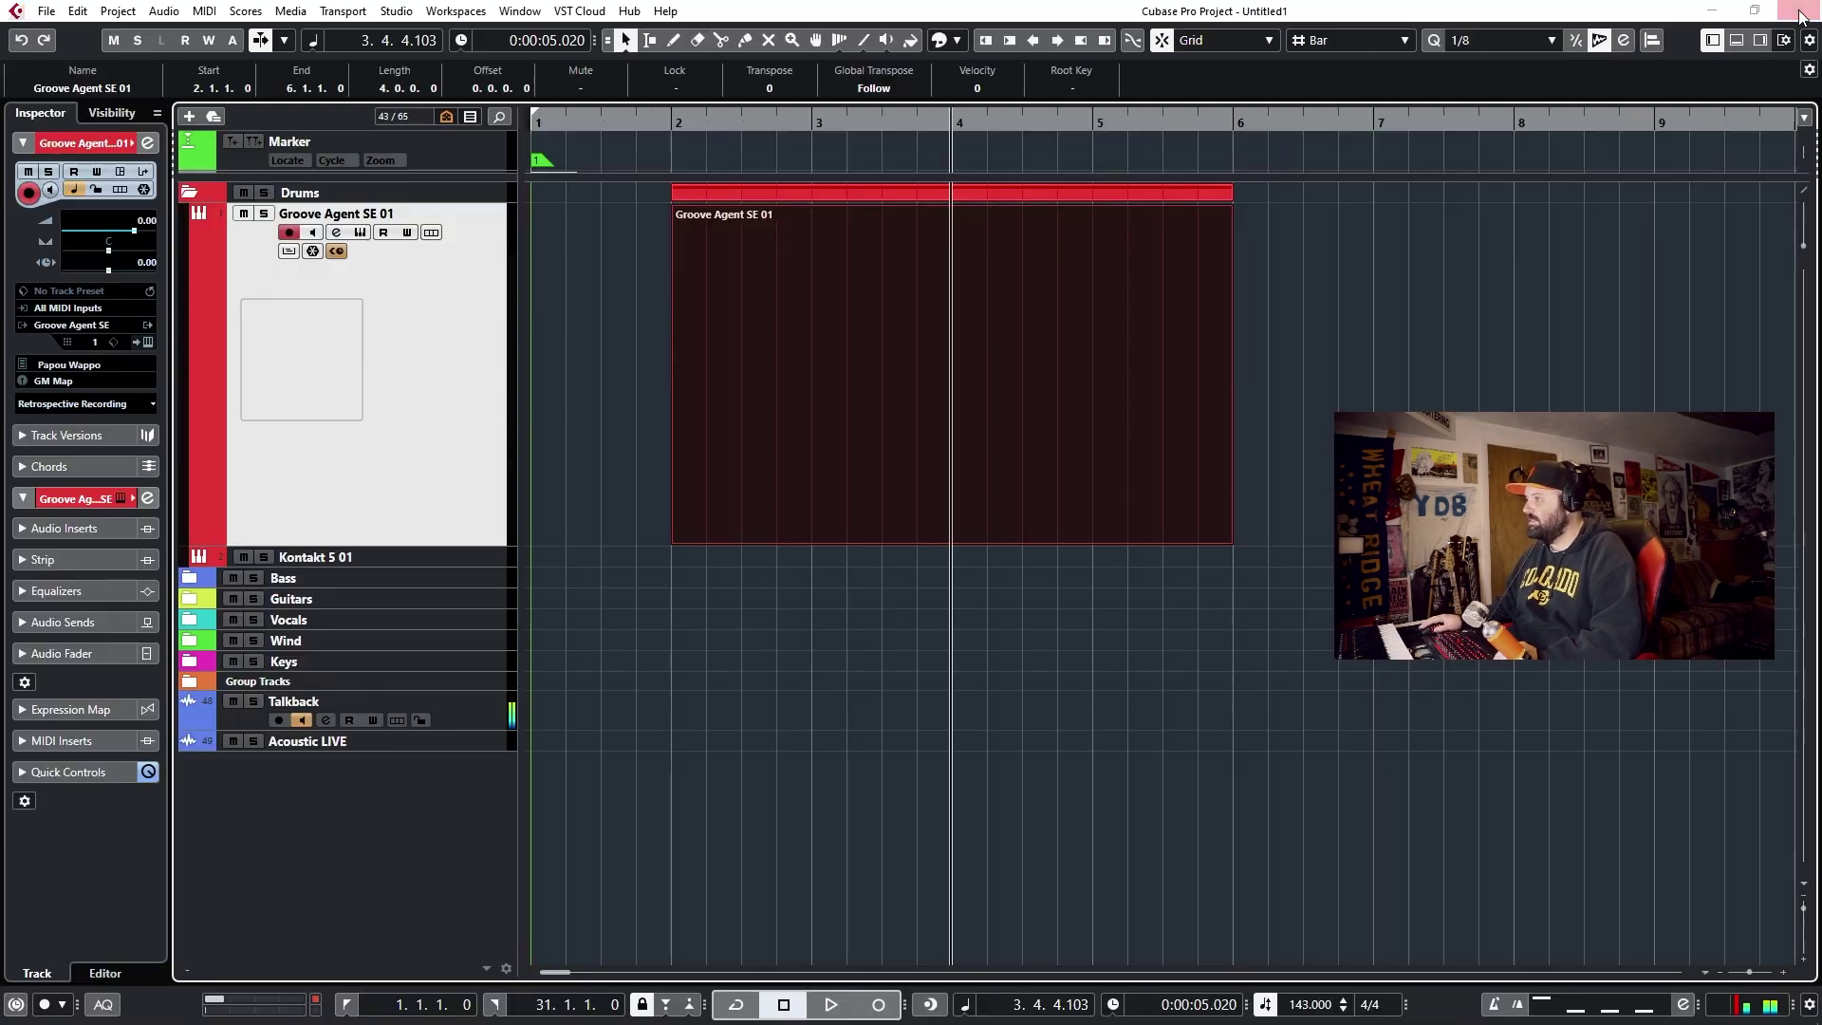
drag(837, 343, 712, 339)
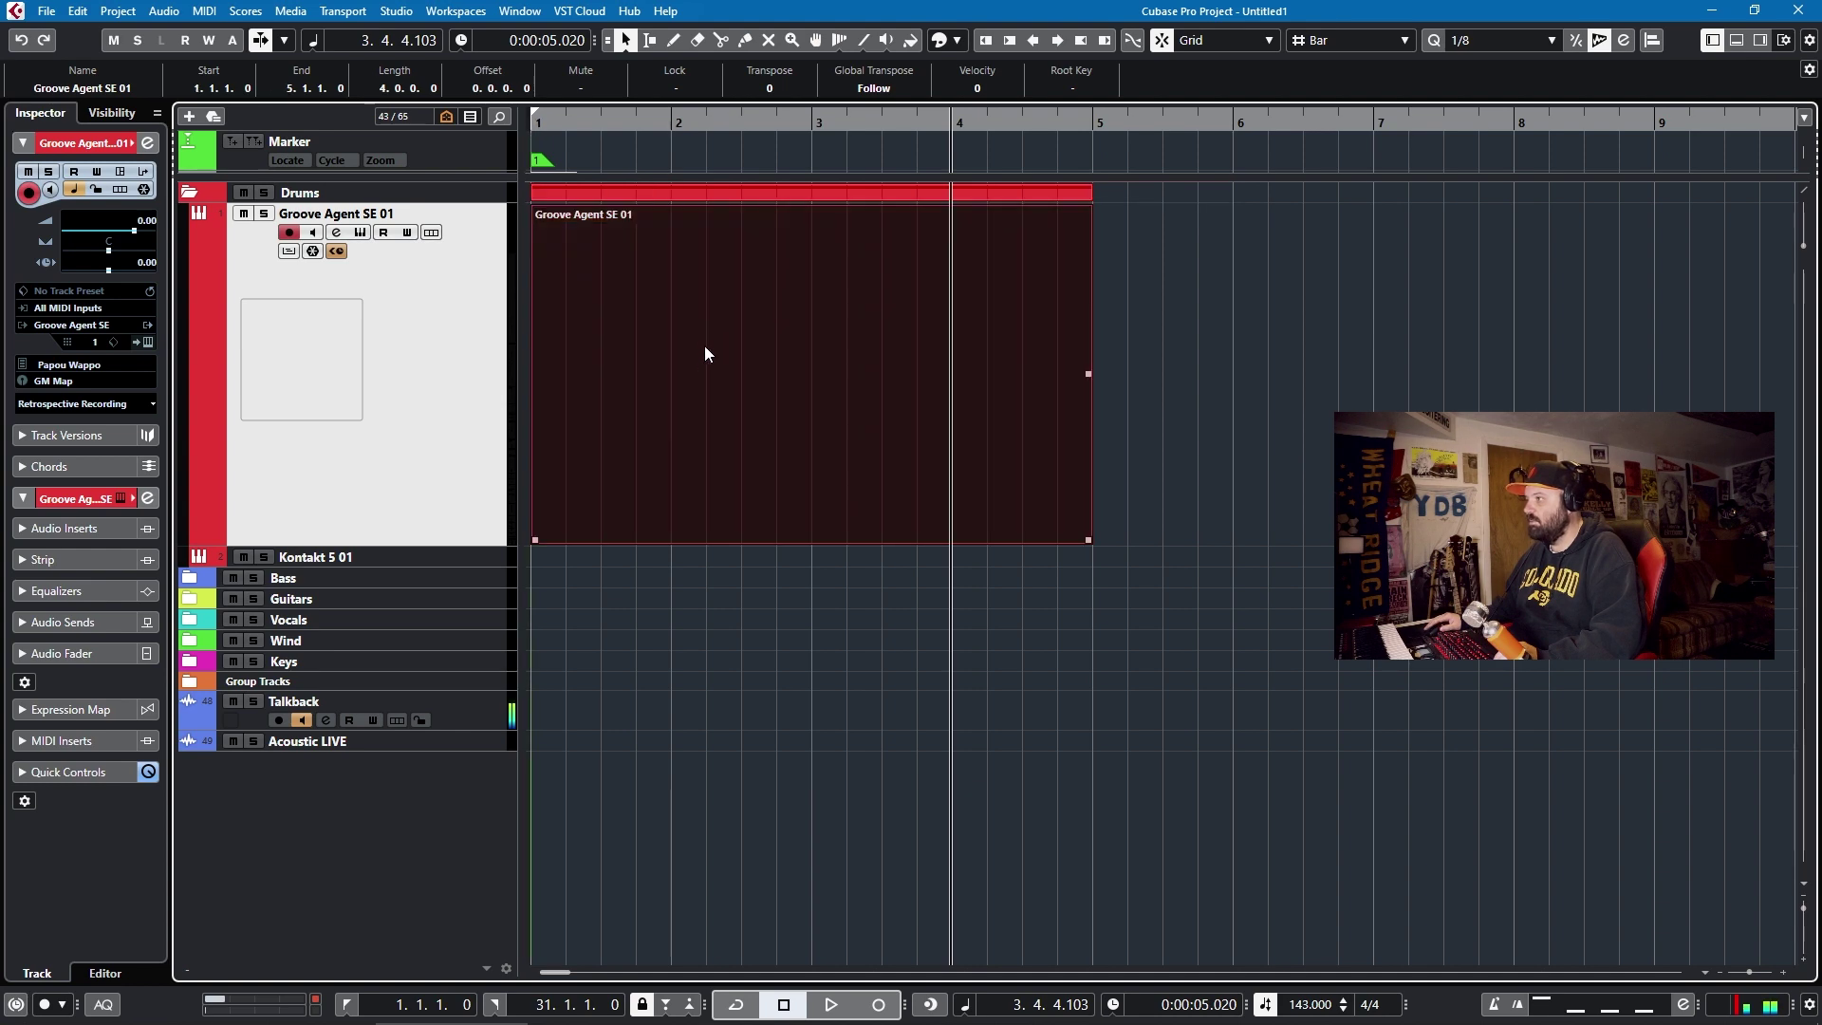
key(g)
key(g)
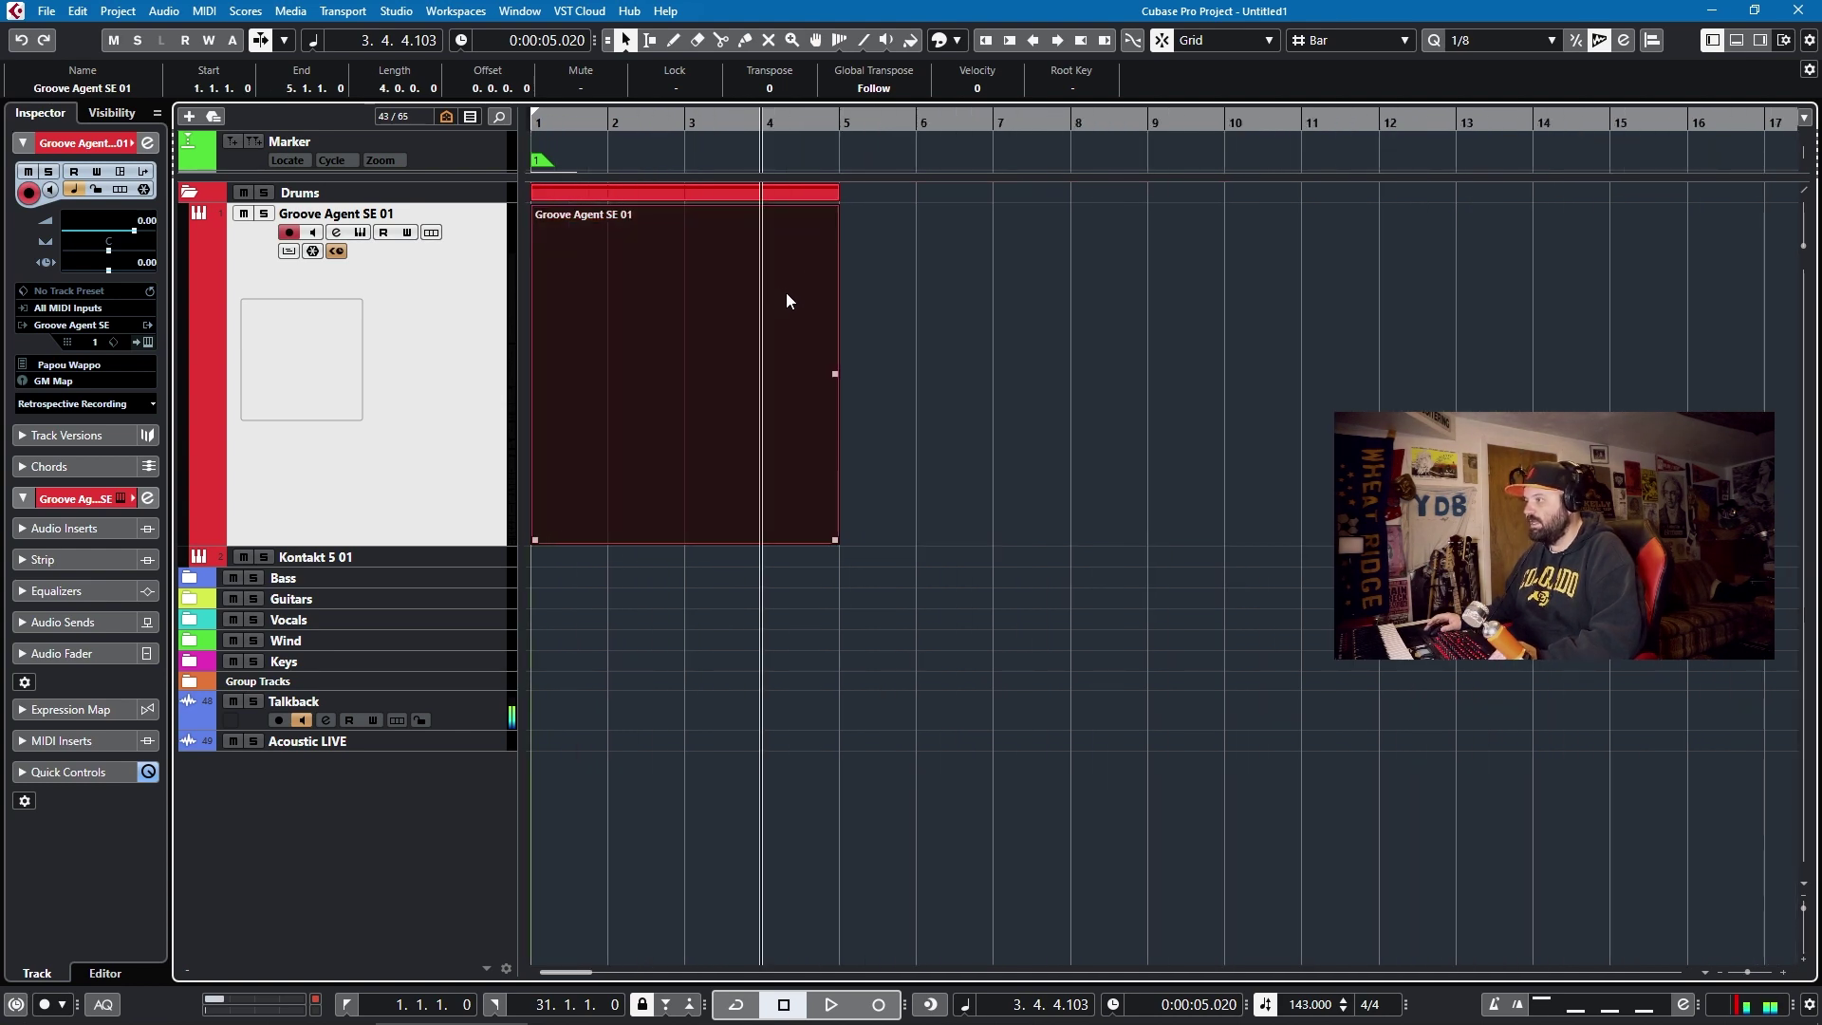
In the Drum Editor, add test Side Stick and Acoustic Snare hits, delete them, and close the editor
double_click(686, 337)
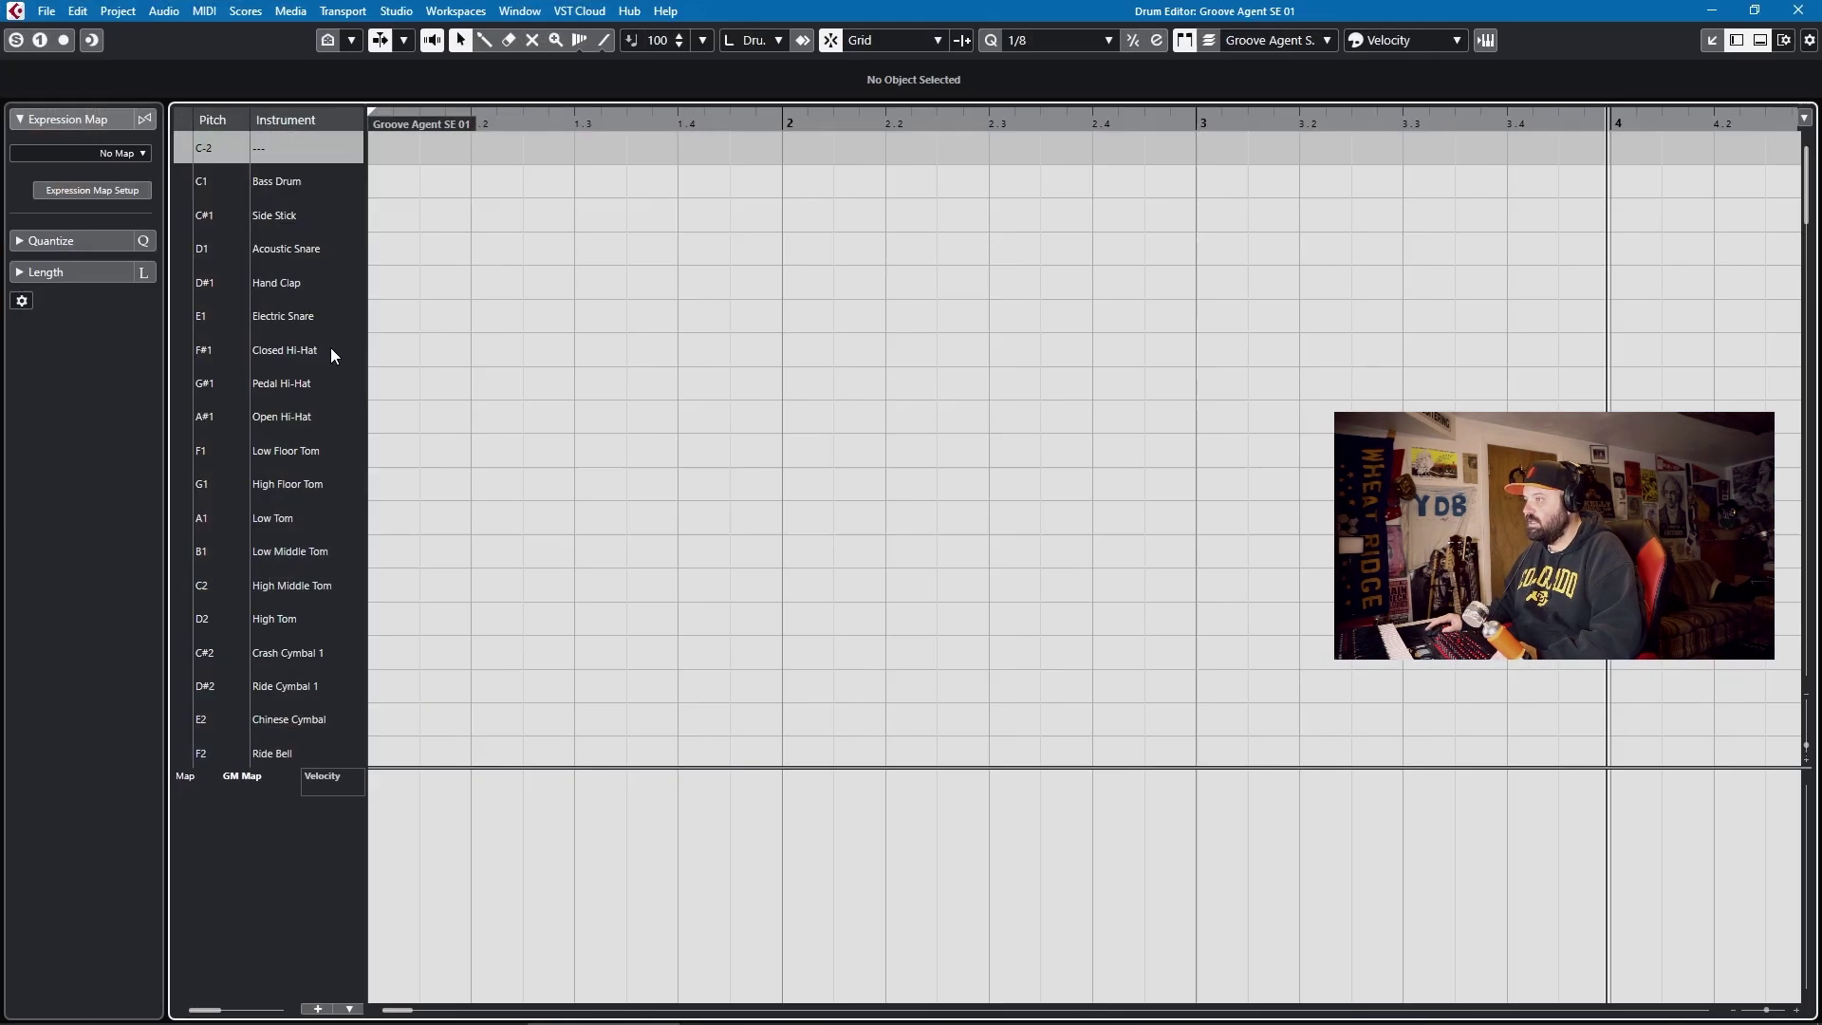
alt+click(372, 216)
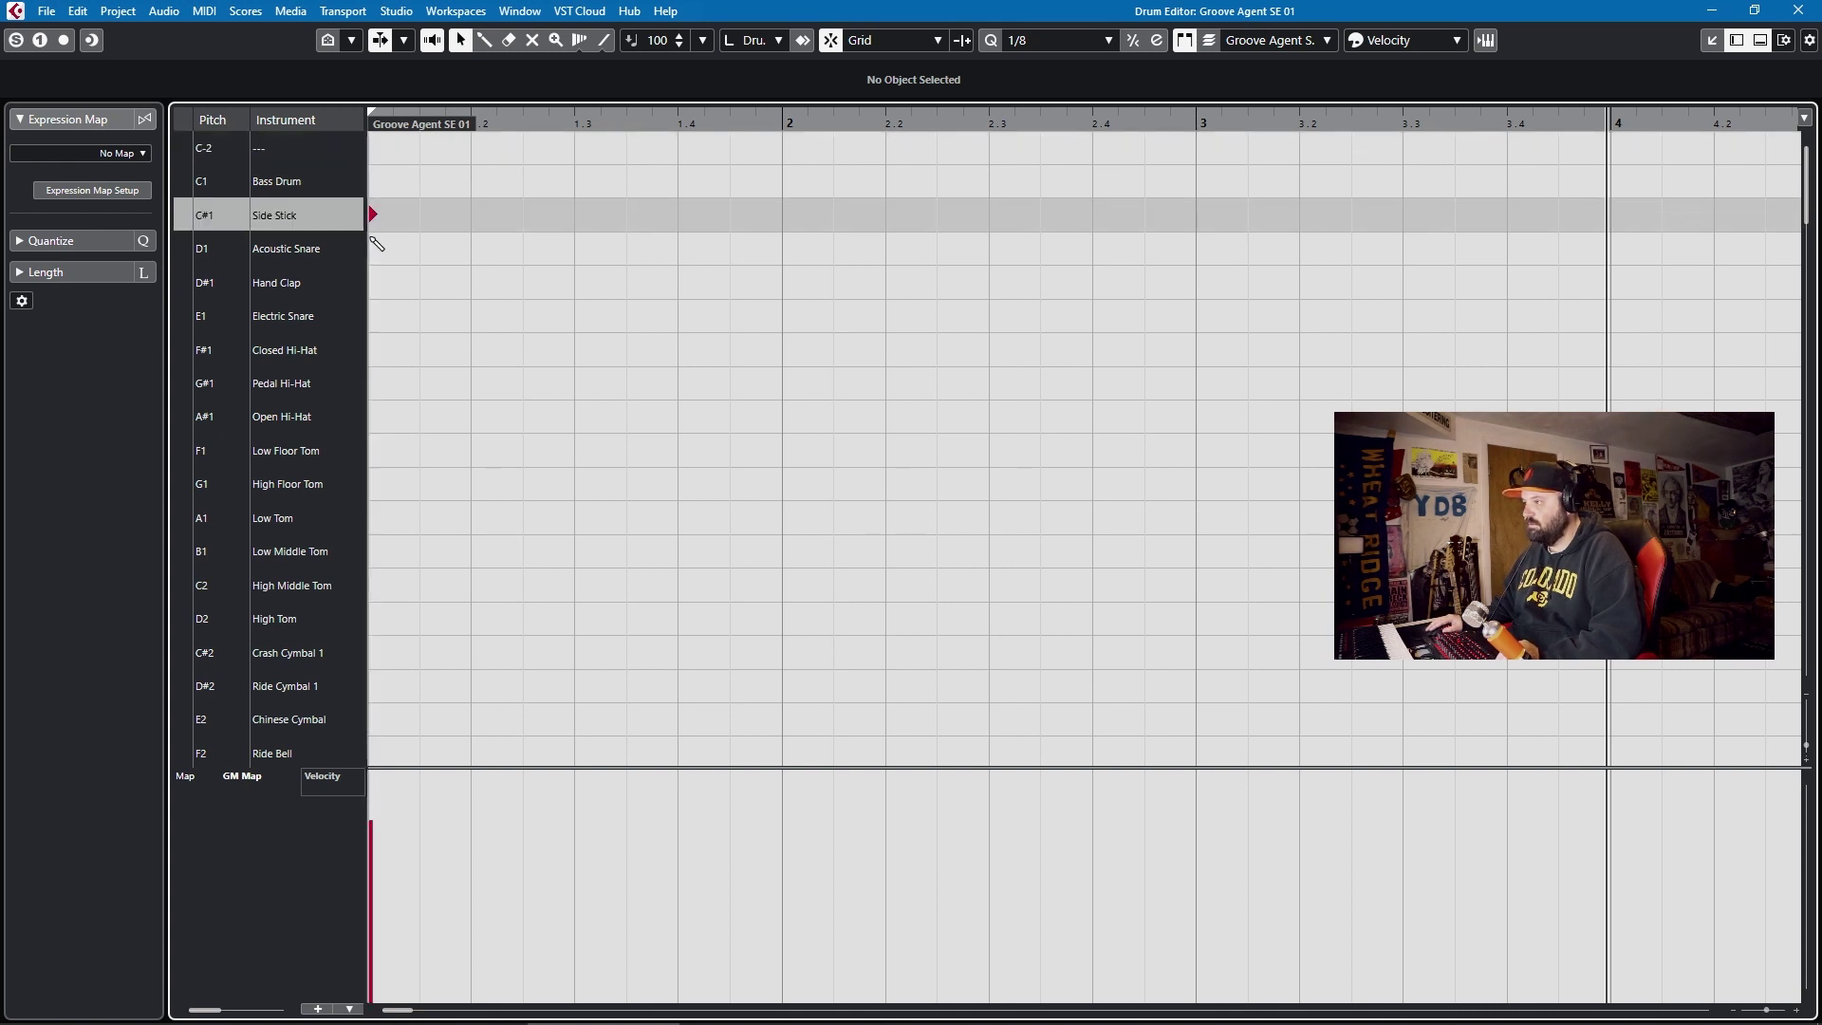
alt+click(374, 248)
drag(471, 332, 369, 180)
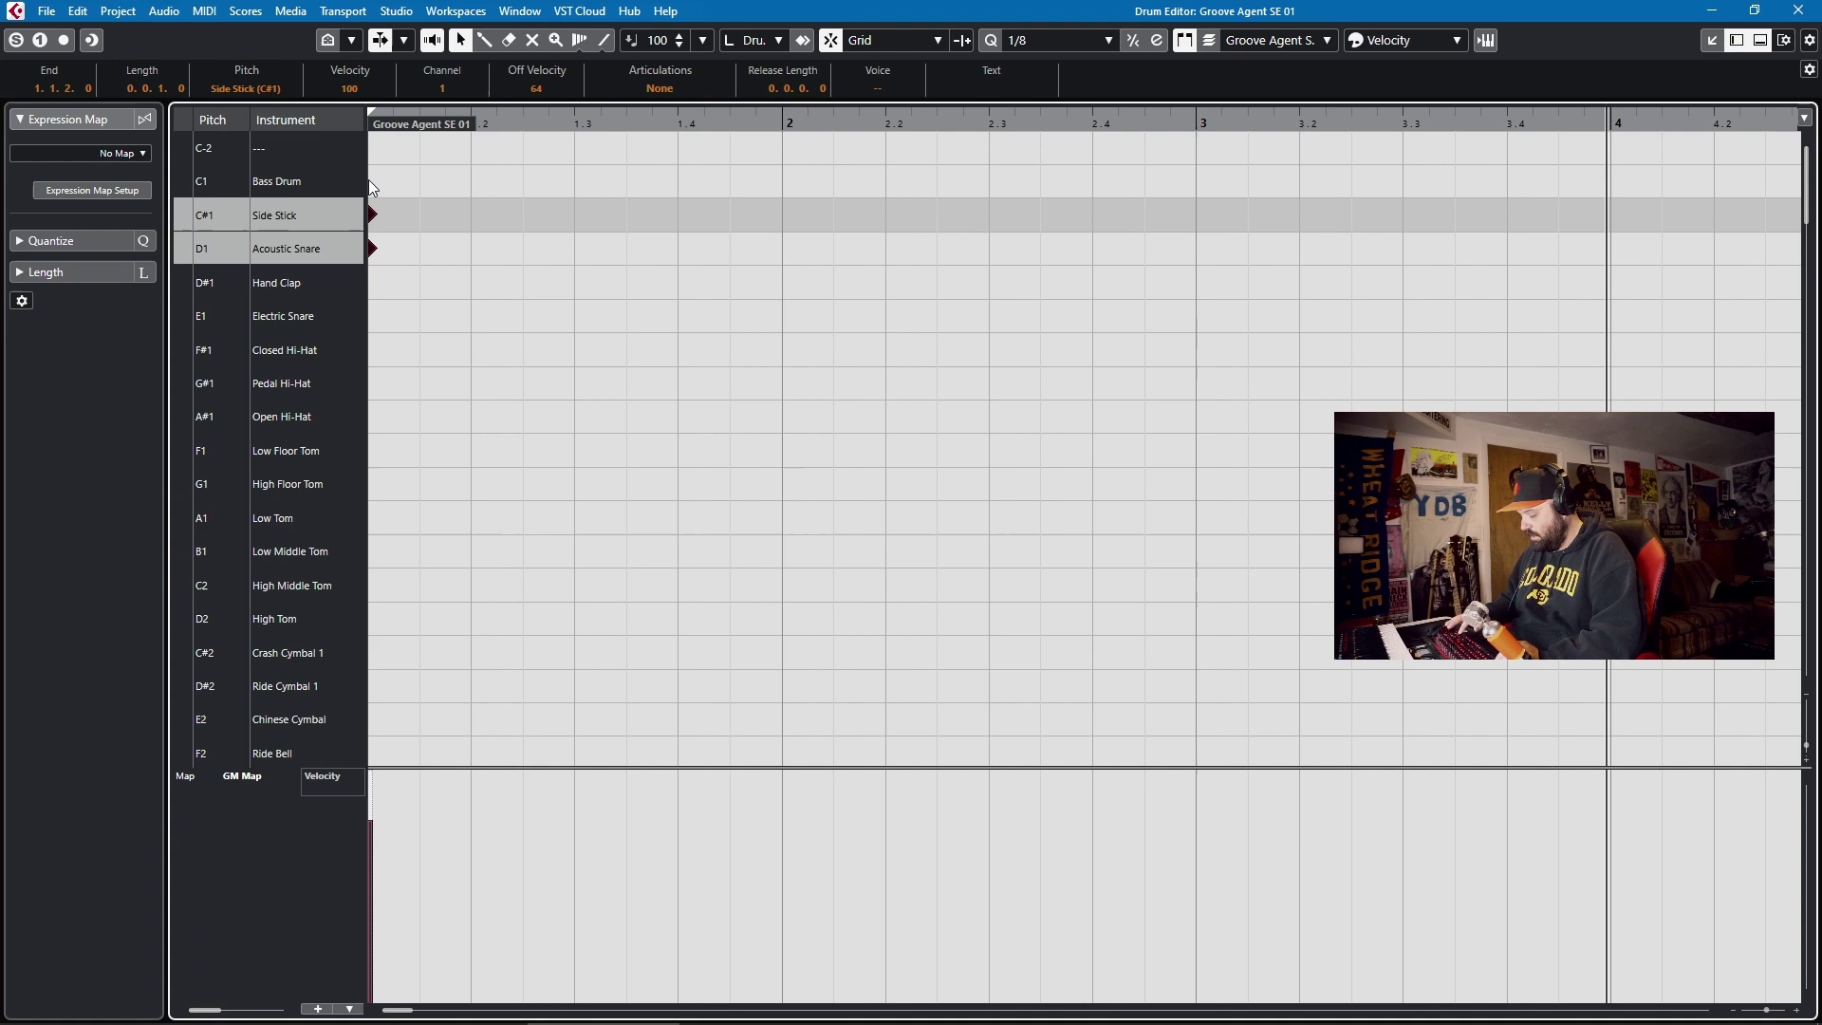
key(Delete)
click(1798, 10)
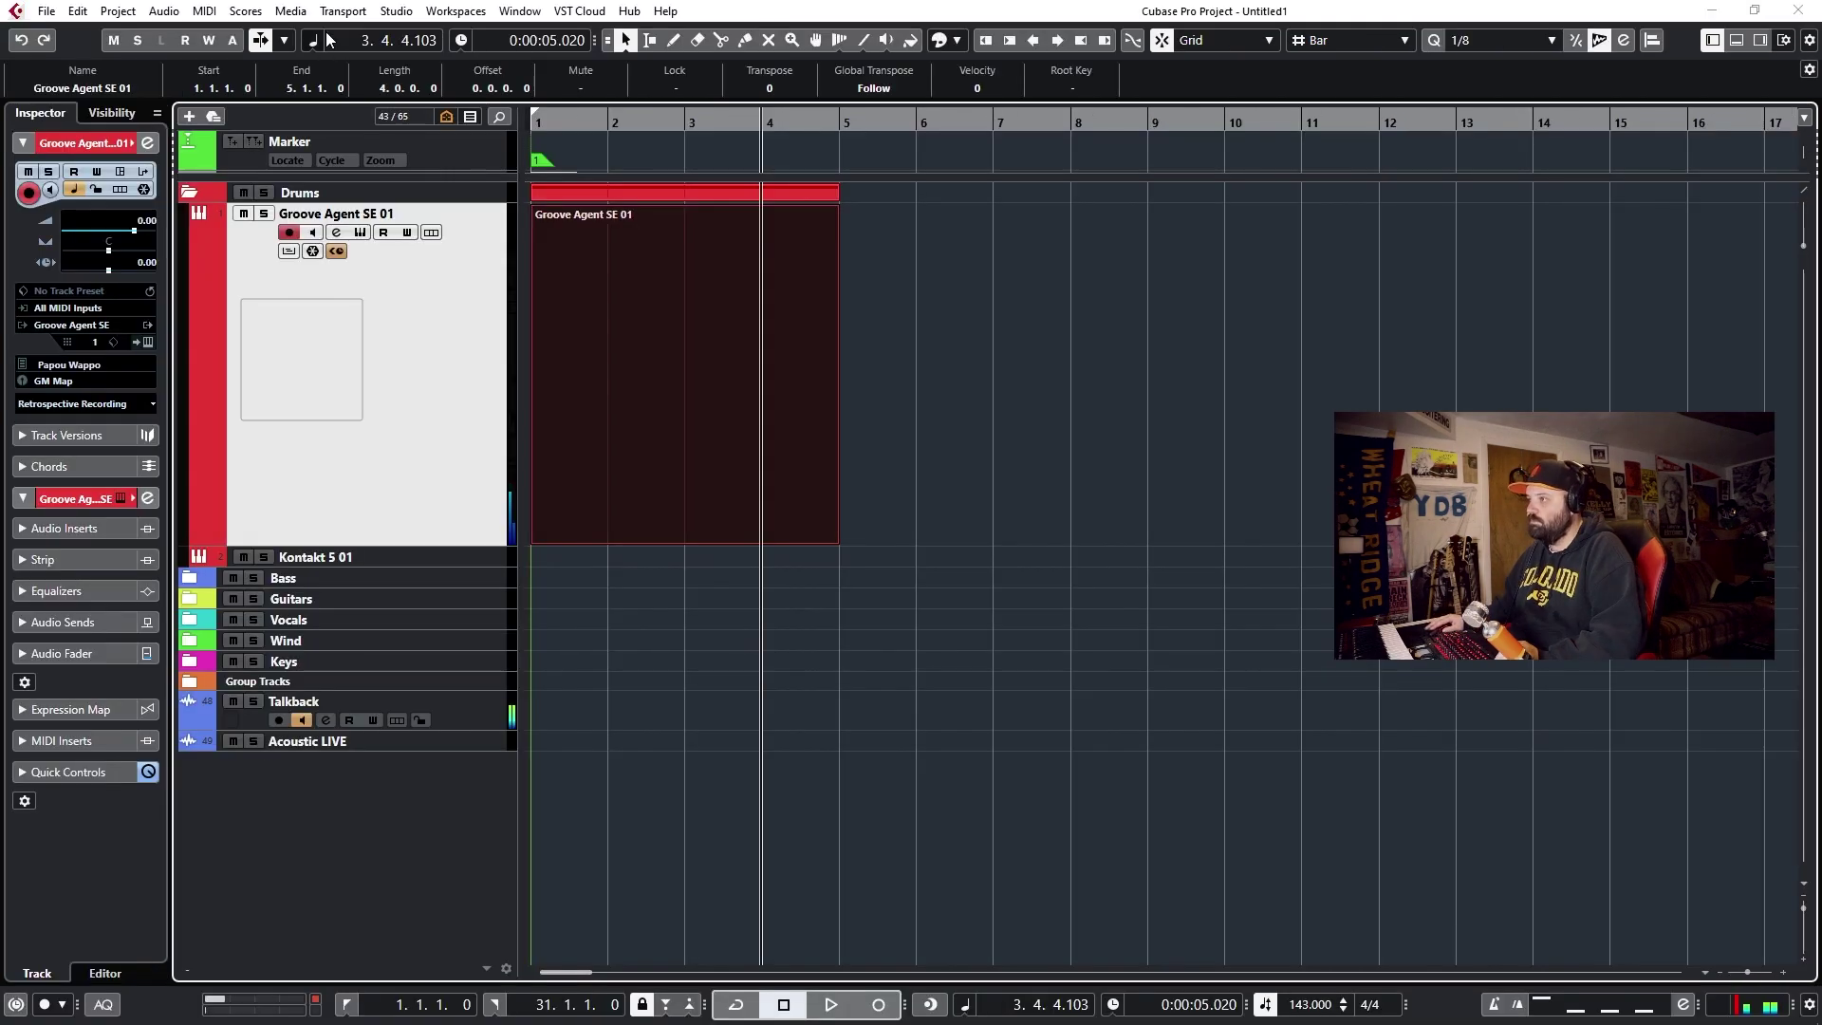
In Project Setup, raise Display Bar Offset to 2 and keep content at its bar positions
click(115, 12)
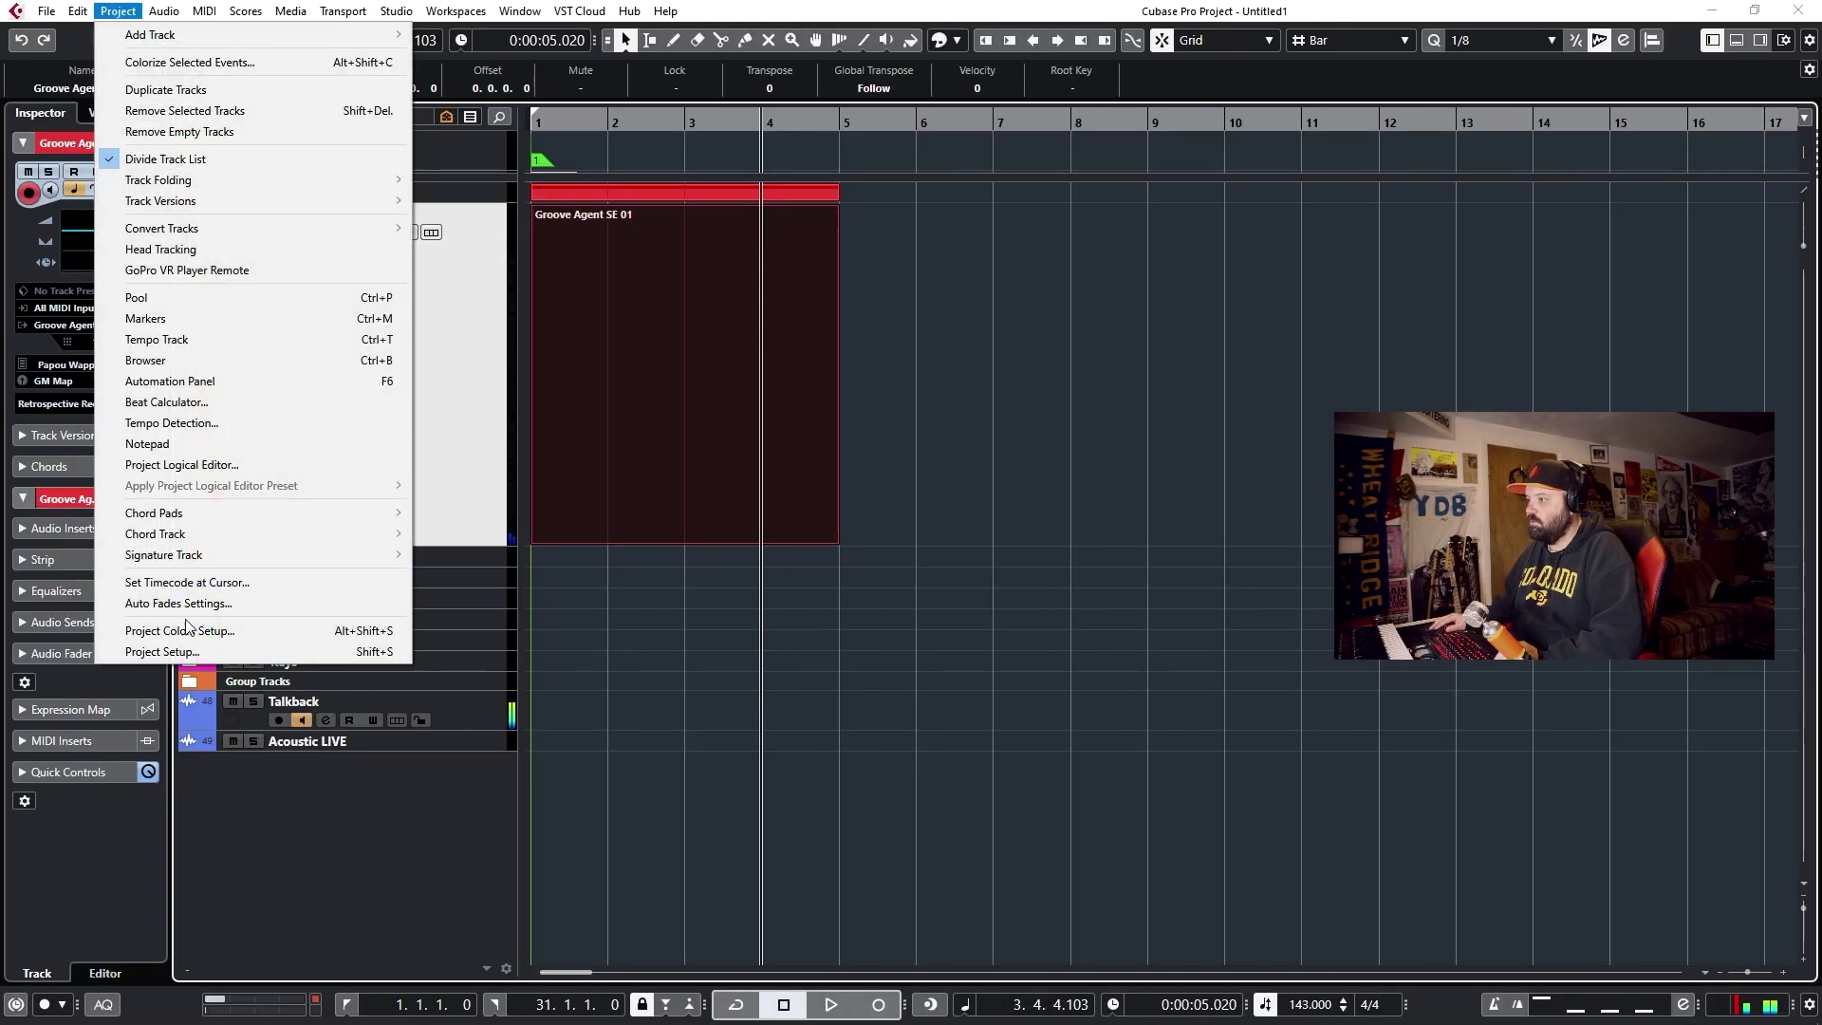
click(161, 652)
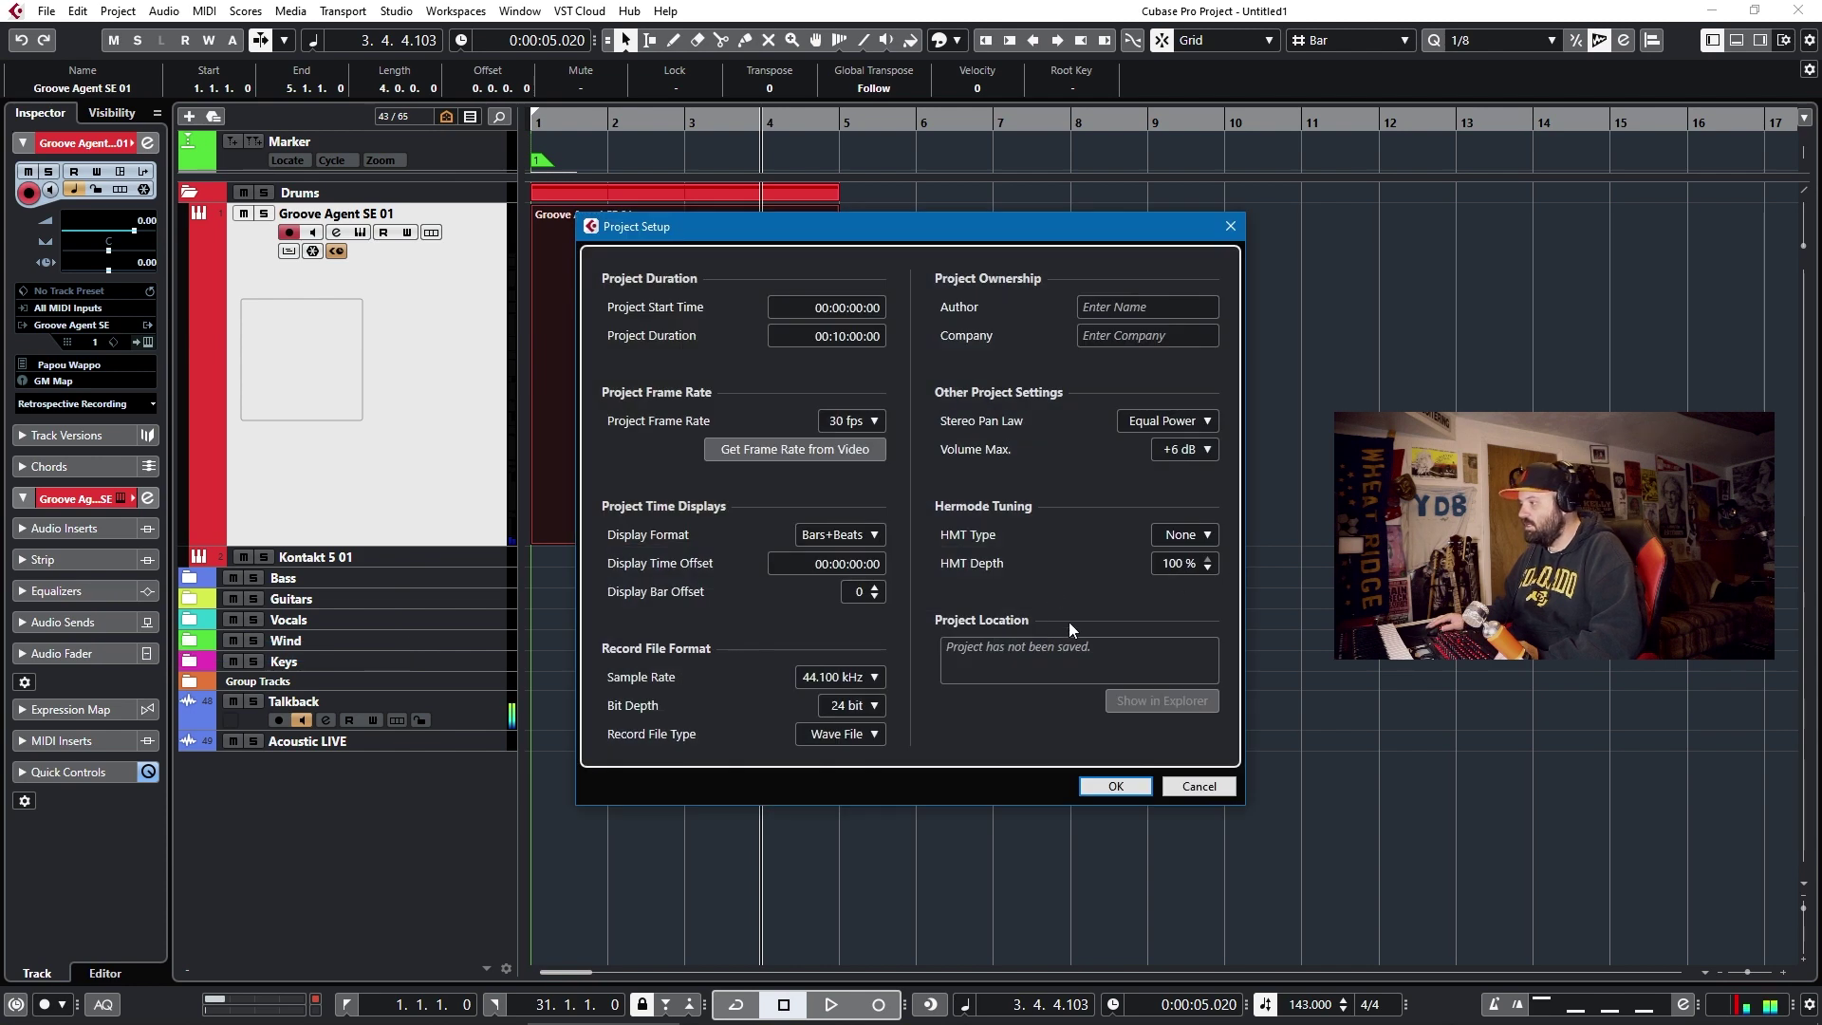
click(875, 588)
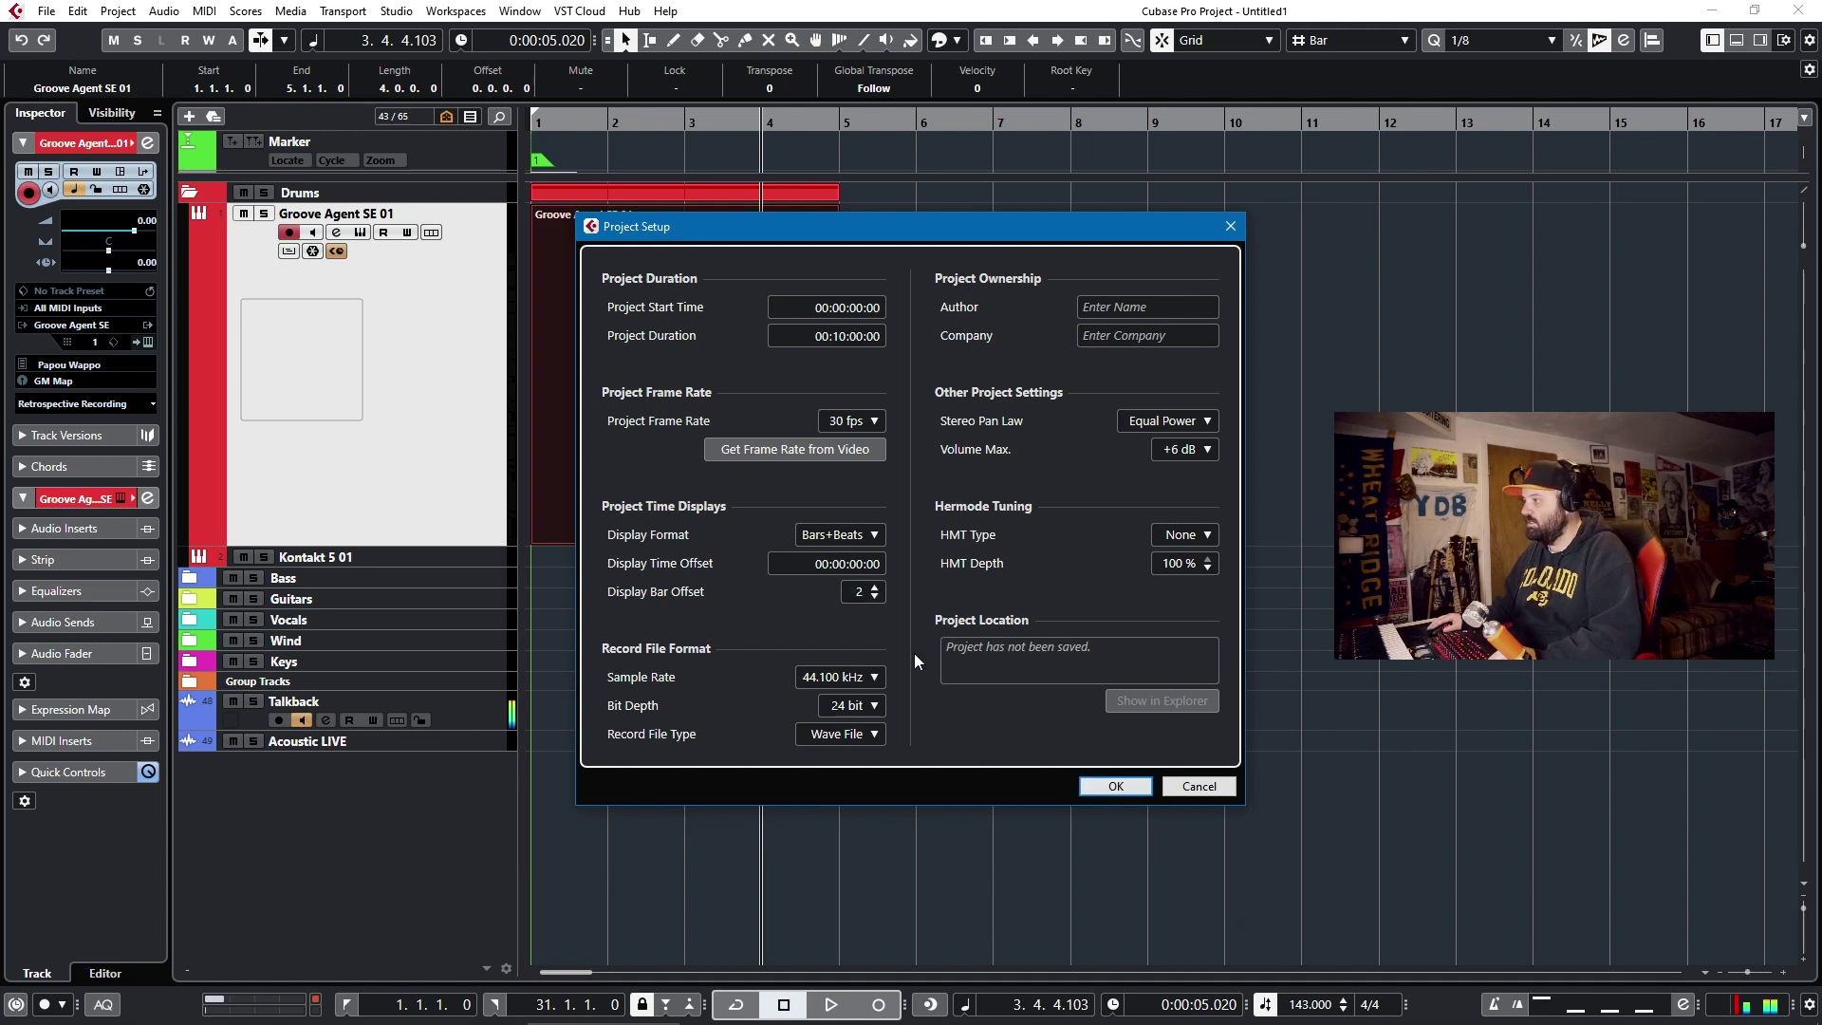
click(1116, 786)
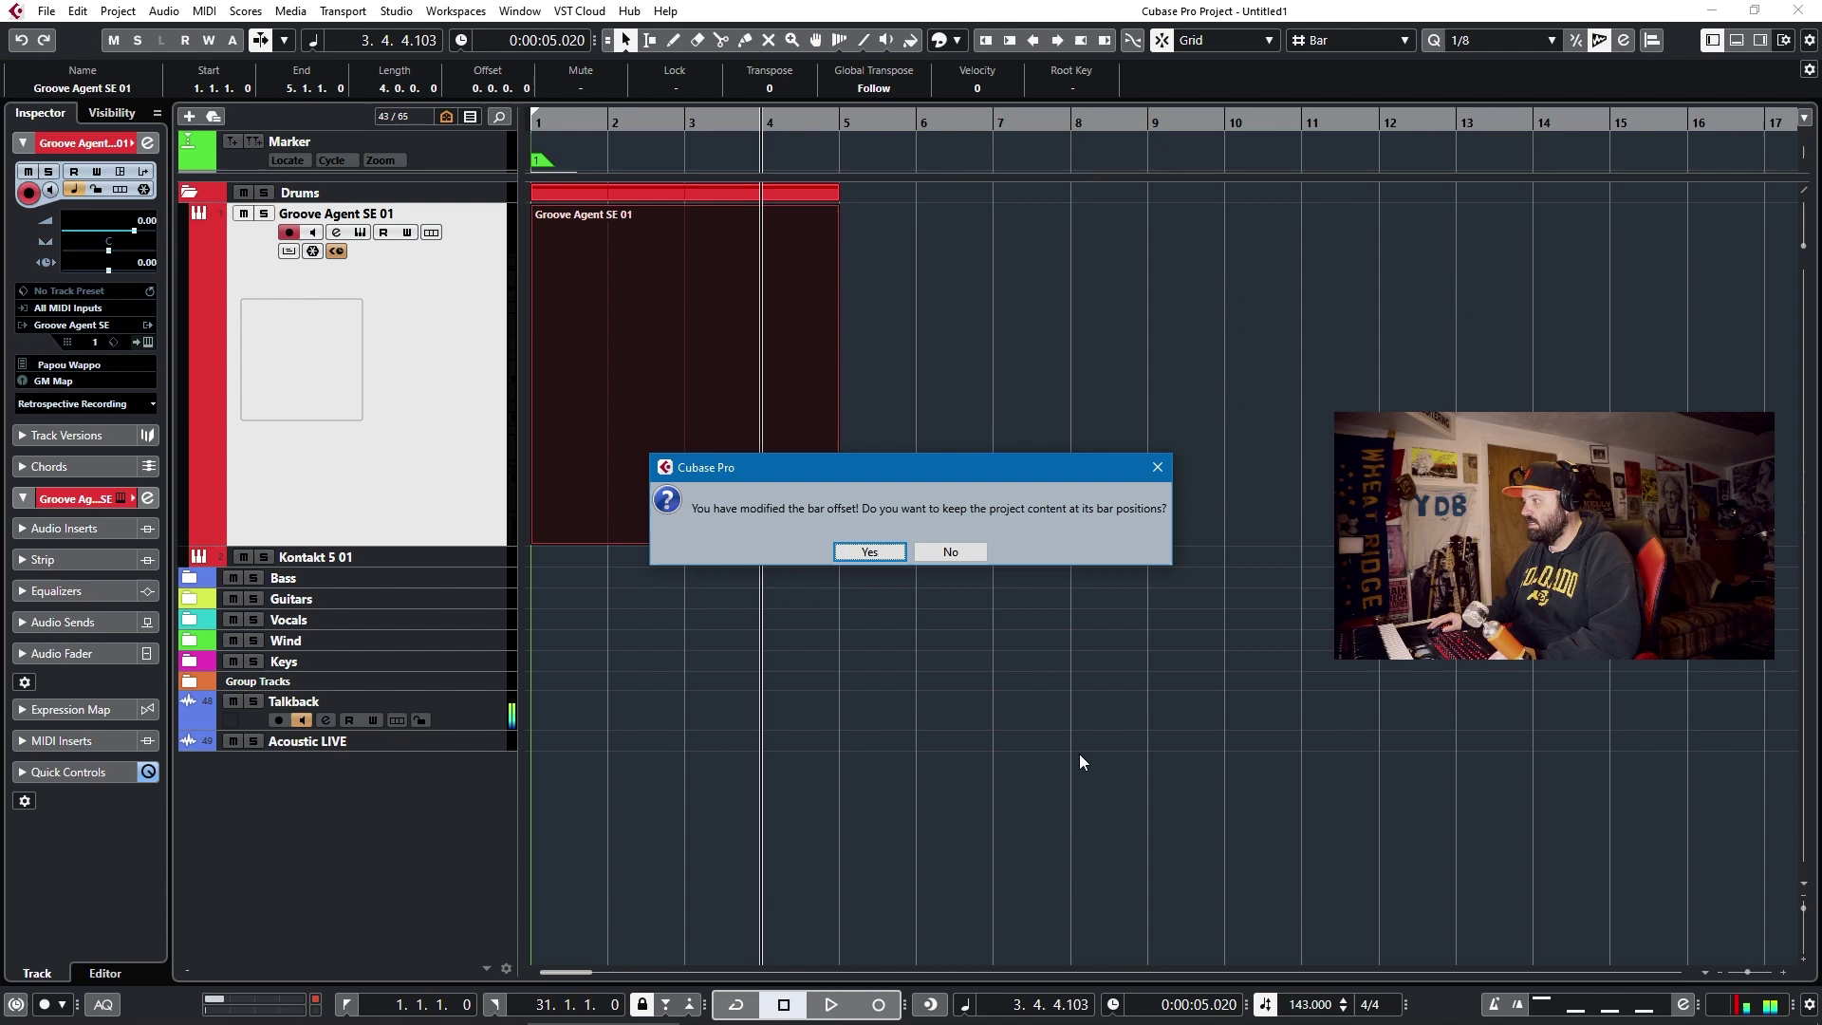
click(869, 554)
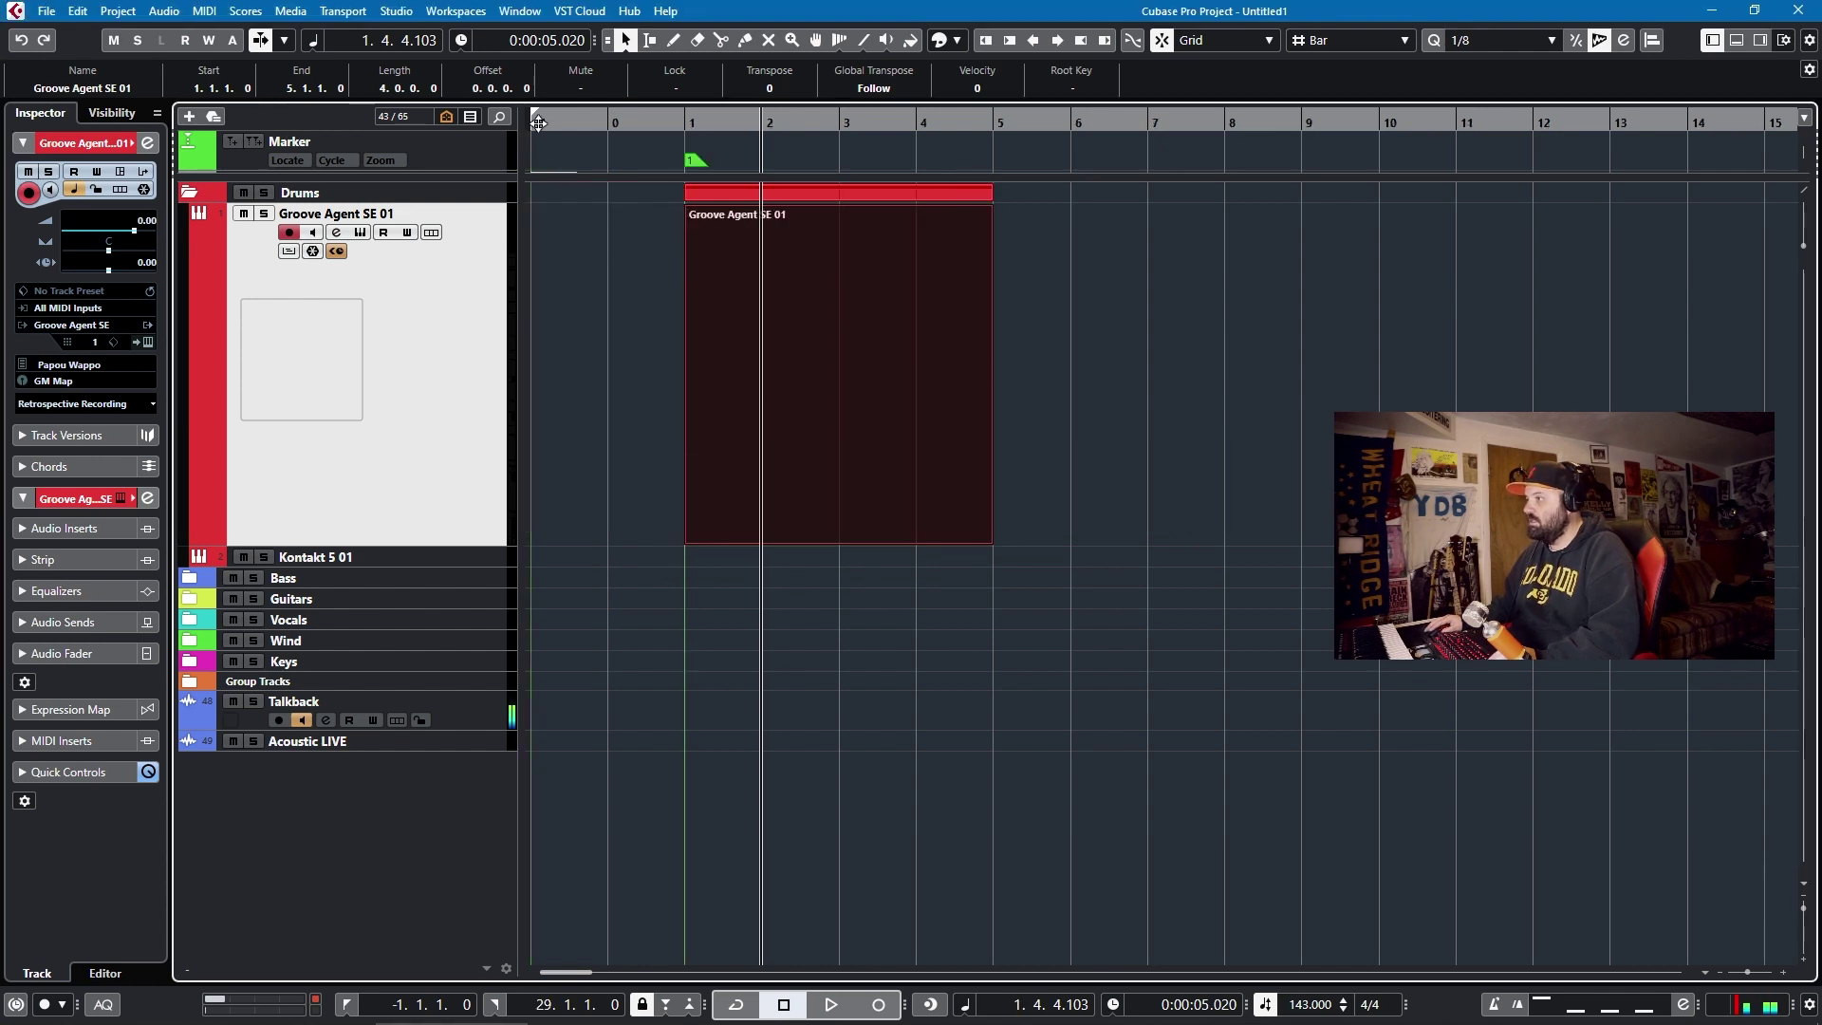
Add test Electric Snare, Pedal Hi-Hat, Low Tom and High Tom hits, delete them, and close the Drum Editor
double_click(755, 283)
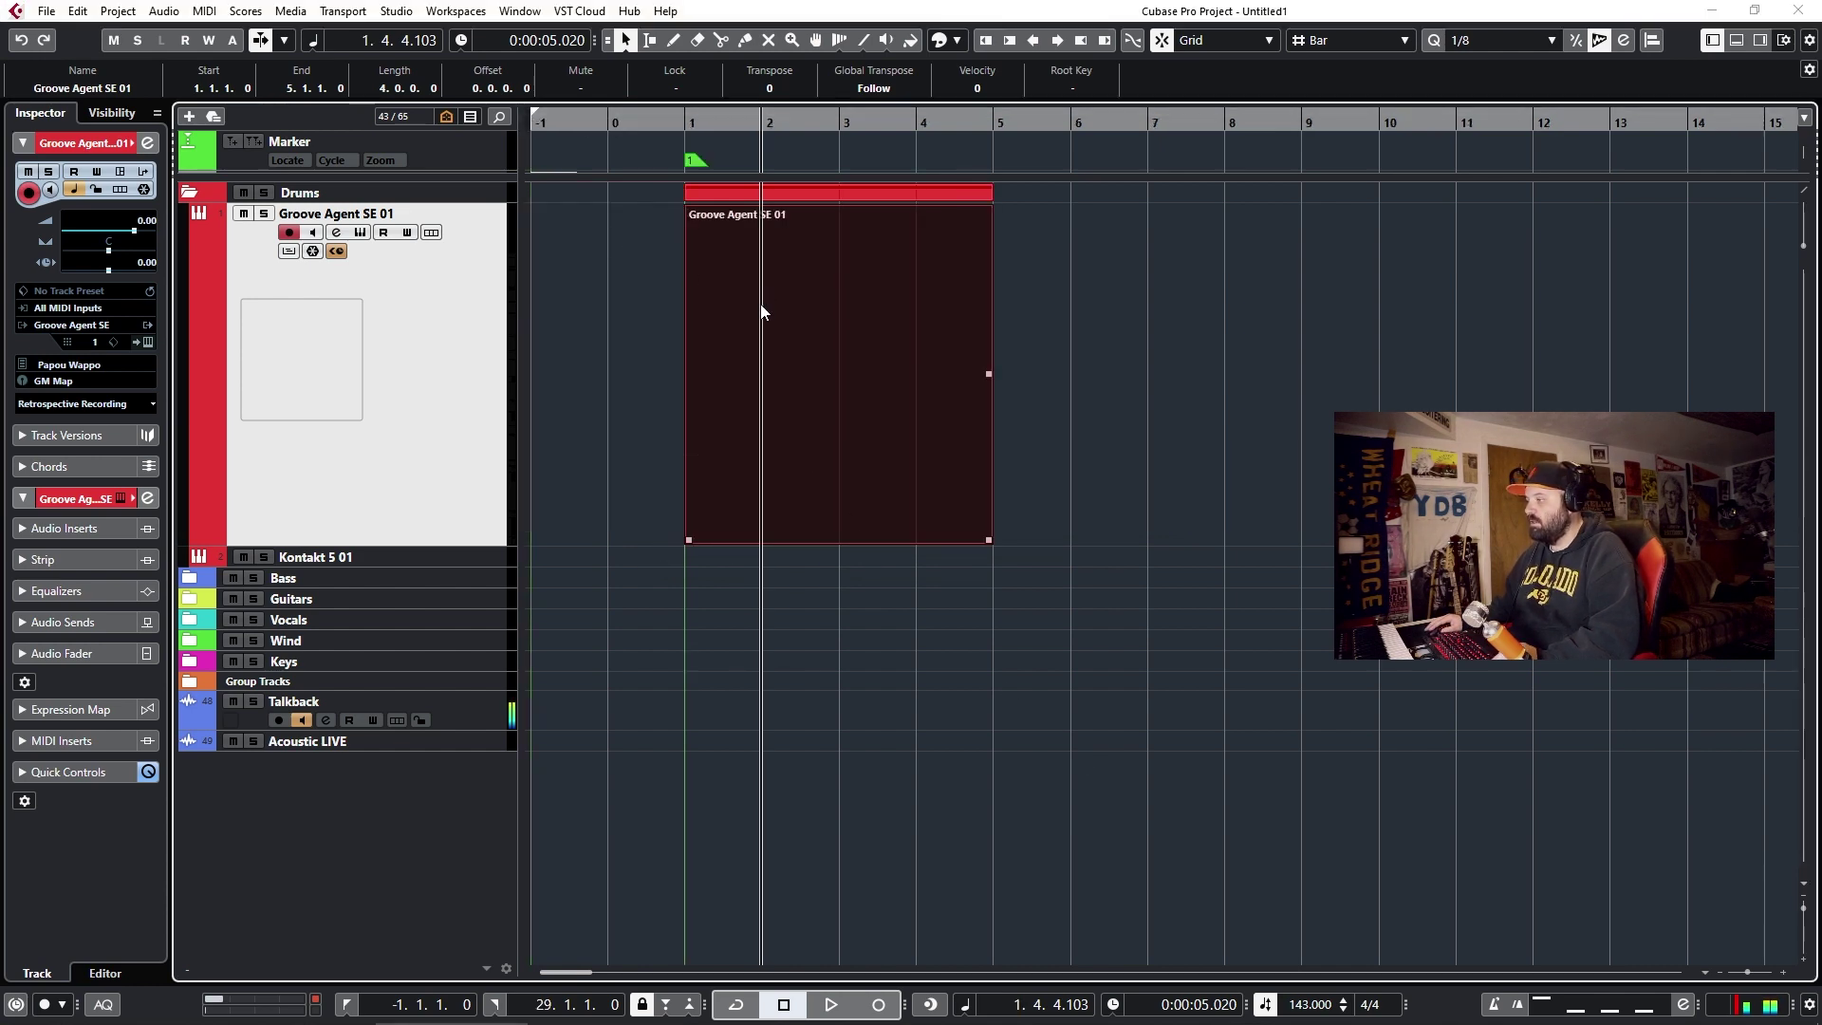
scroll(605, 378, left, 6)
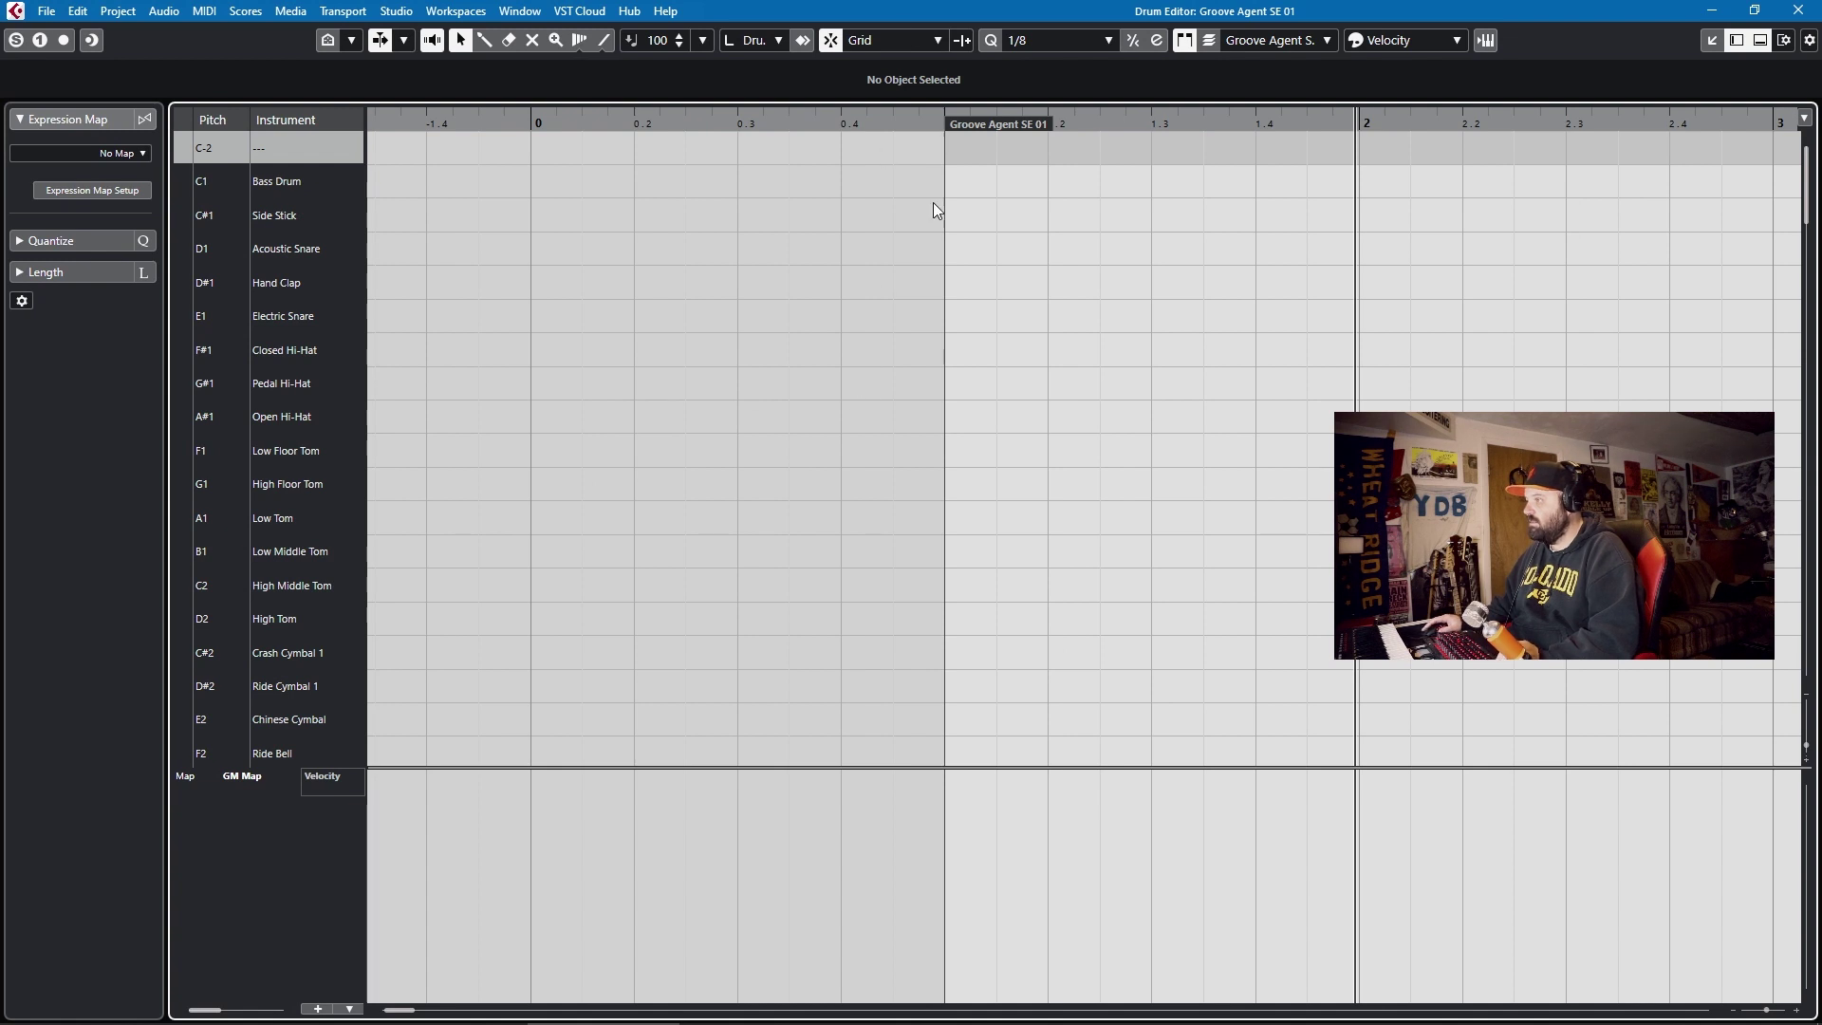
ctrl+scroll(966, 367, up, 2)
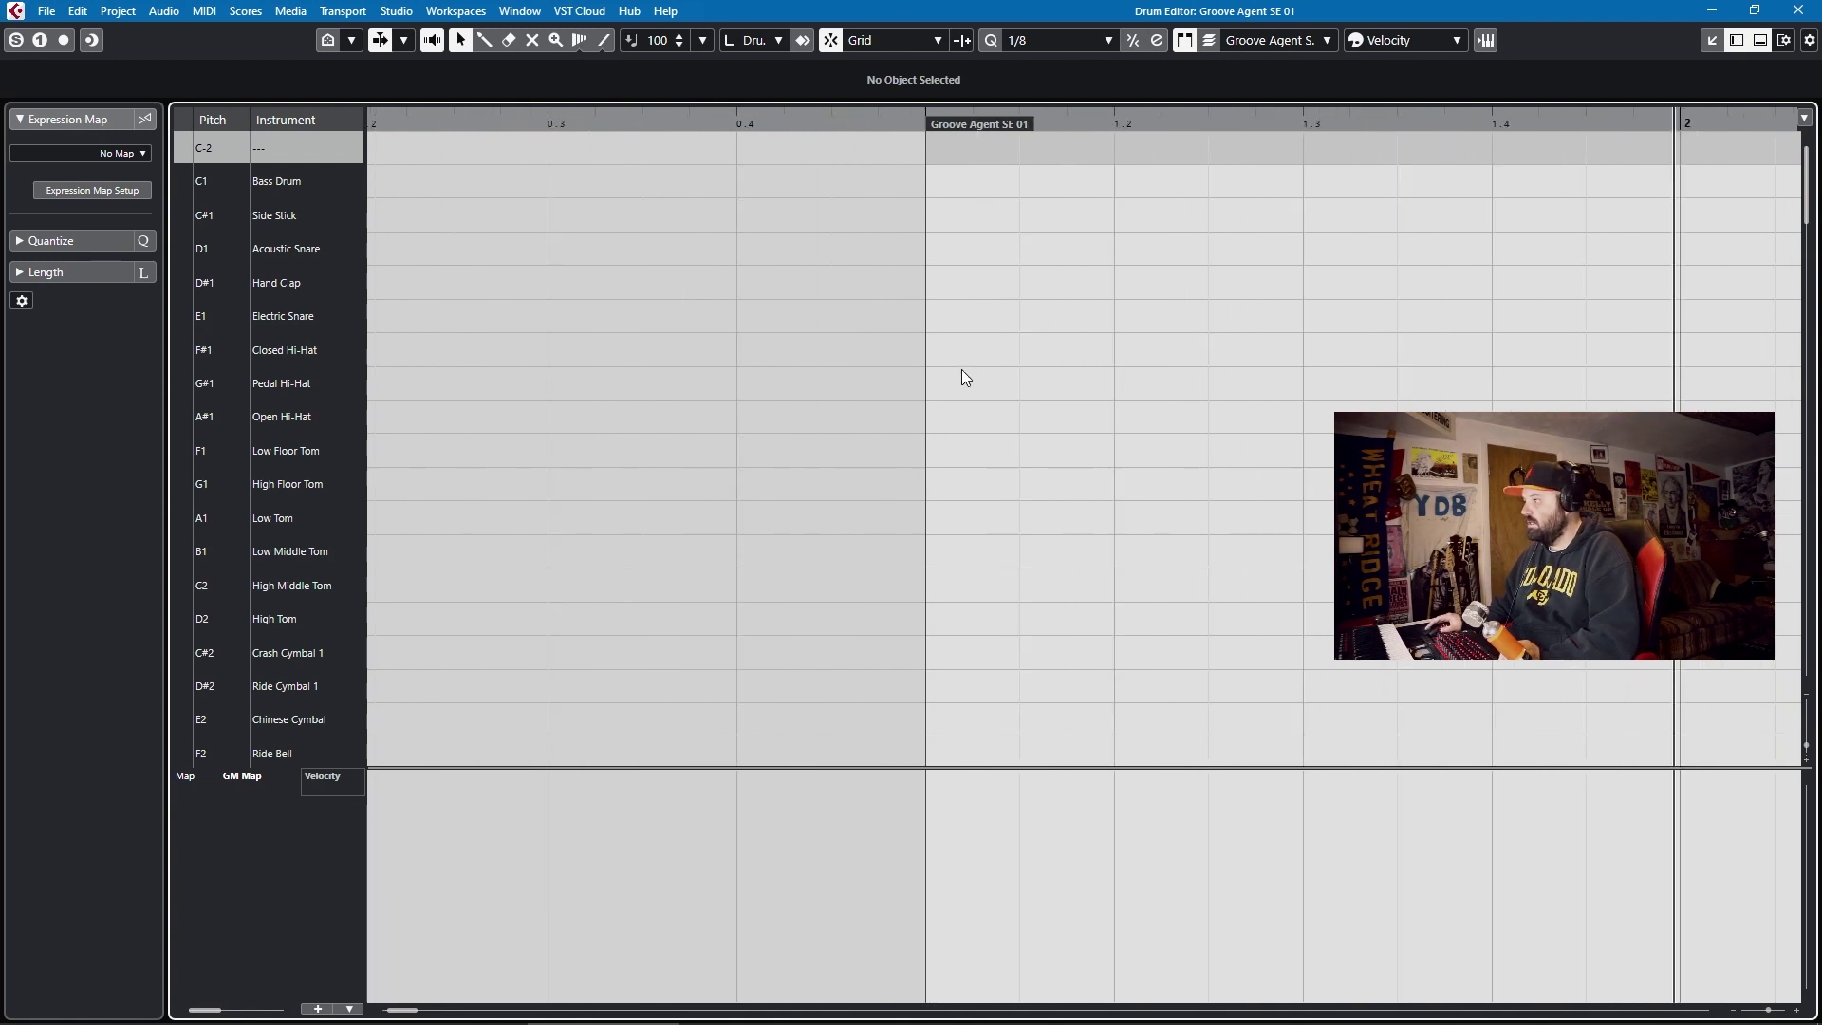
click(926, 316)
click(926, 384)
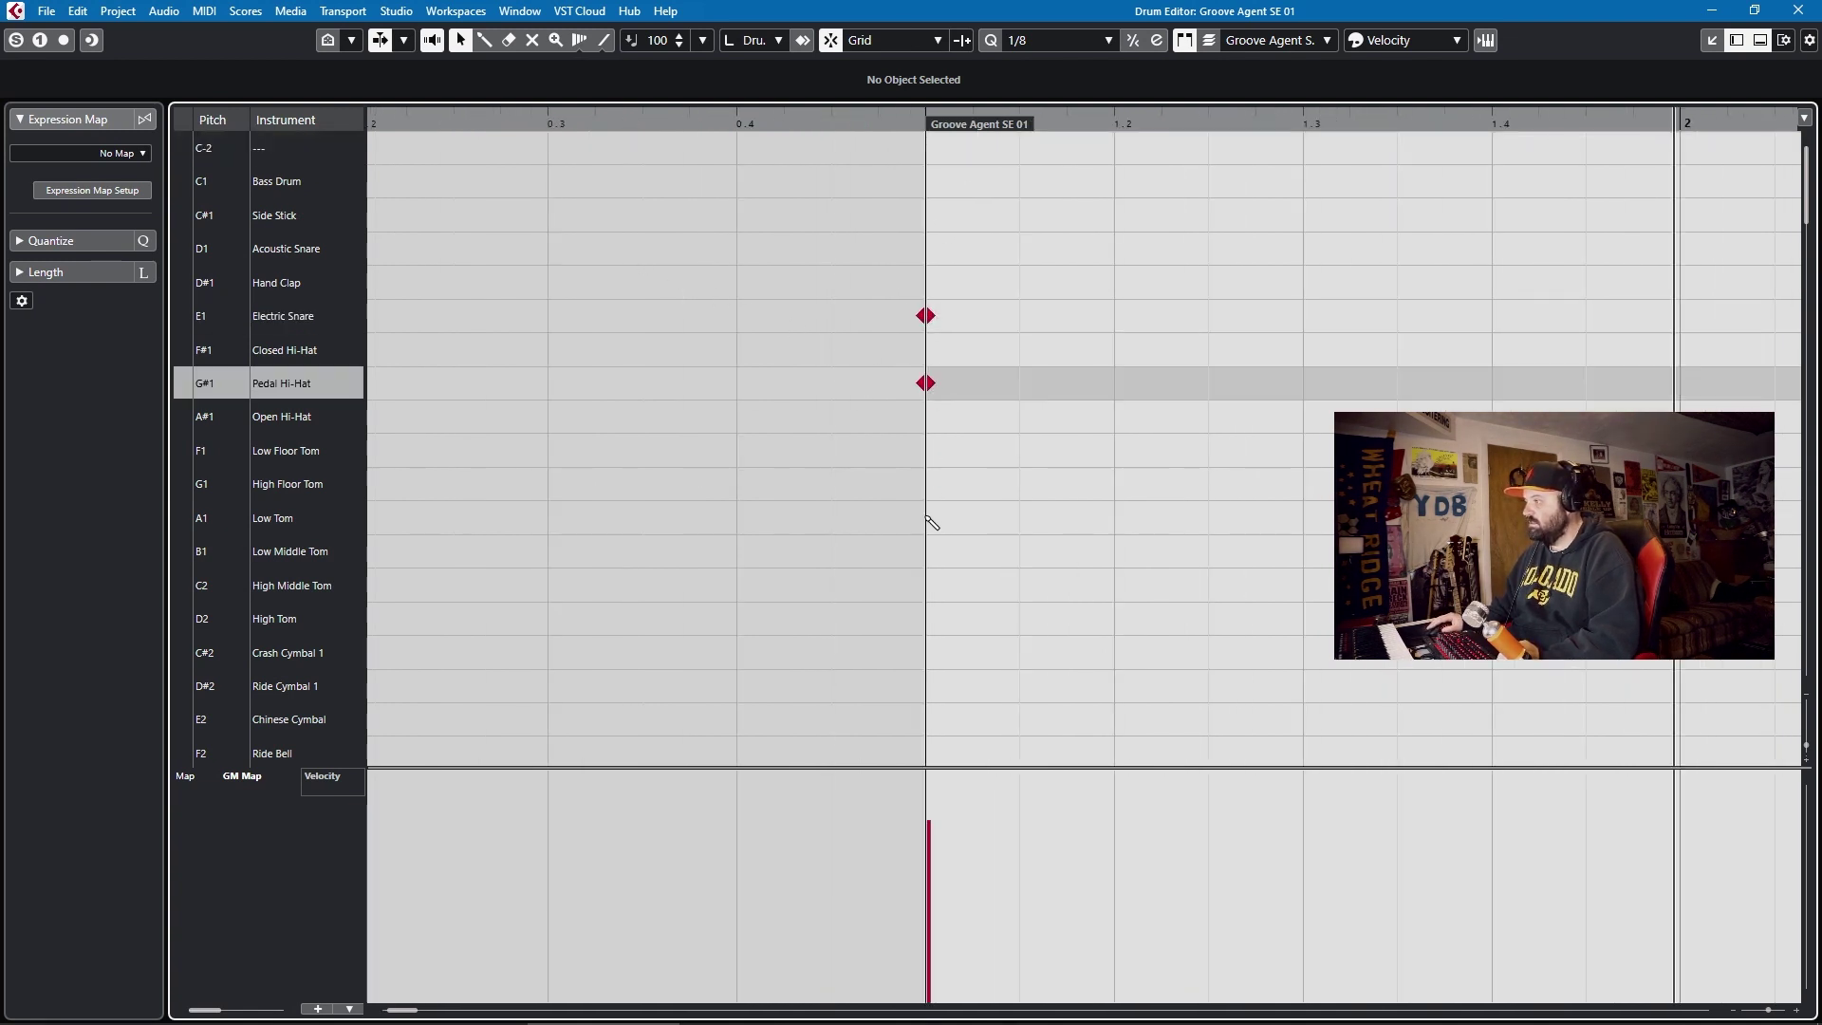
click(926, 518)
click(926, 619)
drag(1108, 676, 814, 161)
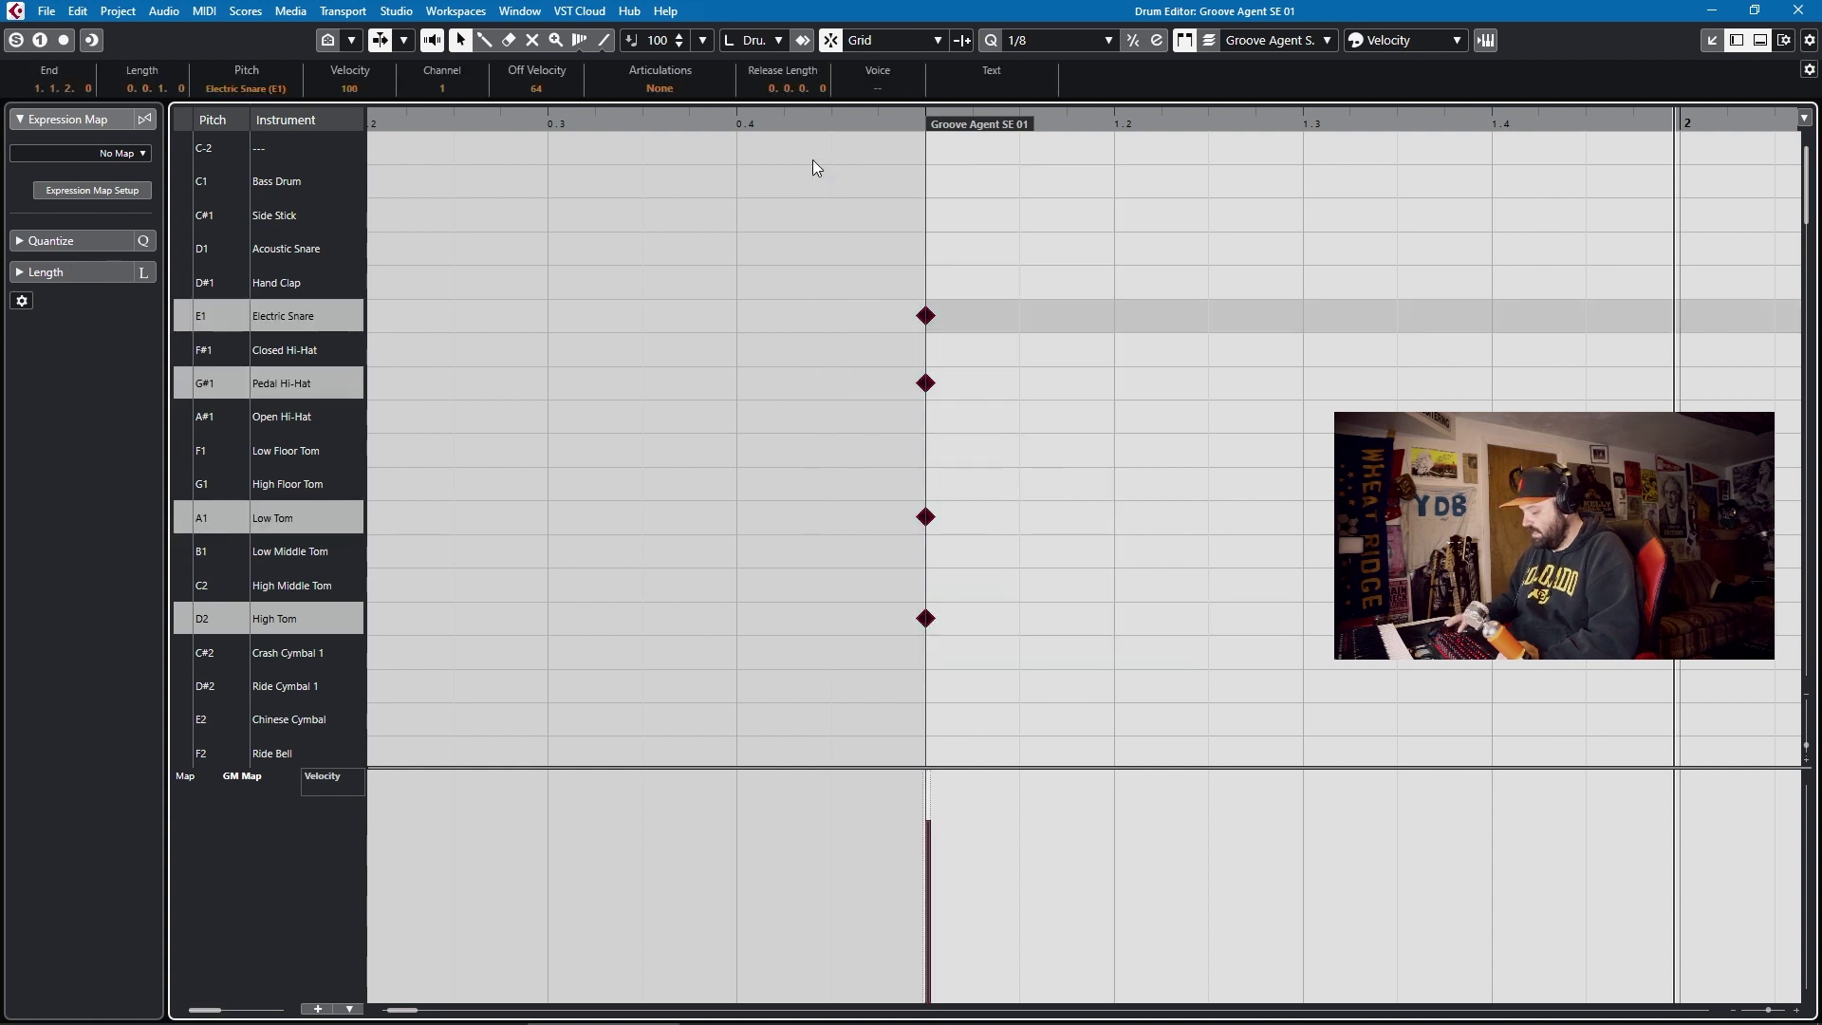
key(Delete)
click(1799, 11)
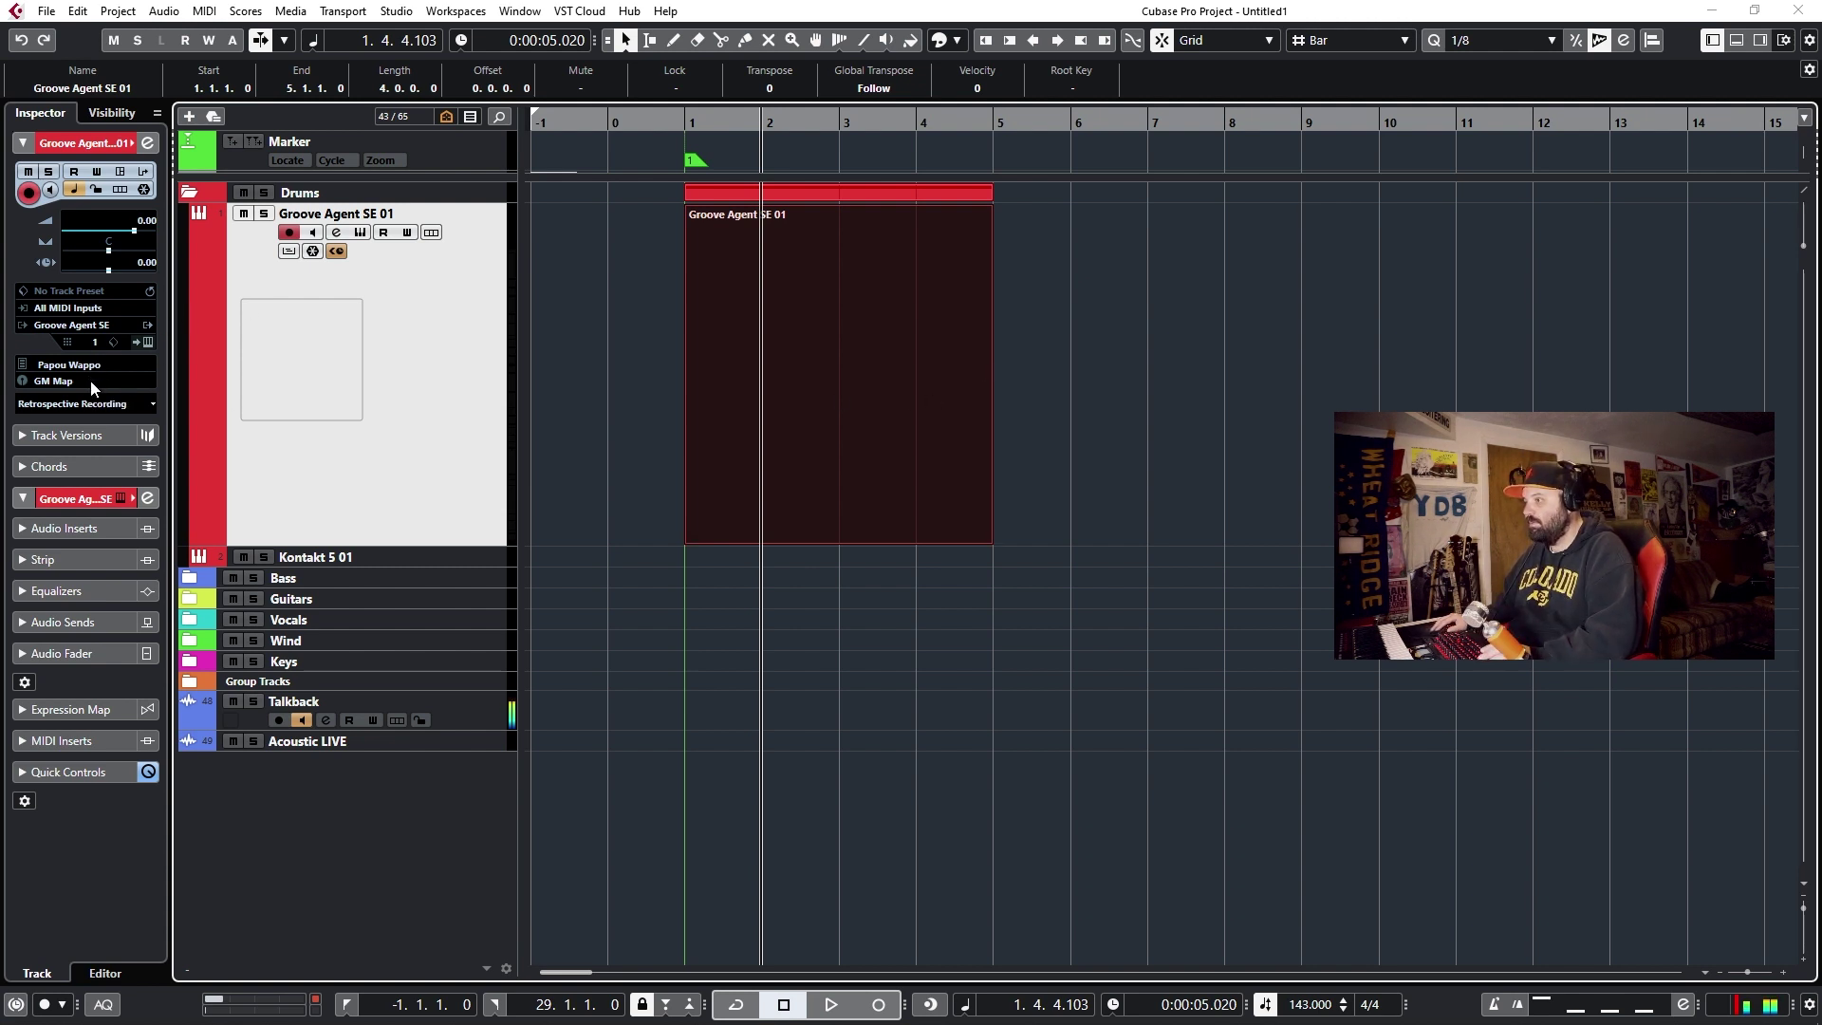
Load the No Gain No Pain kit from The Kit SE in Groove Agent SE's preset browser
click(362, 232)
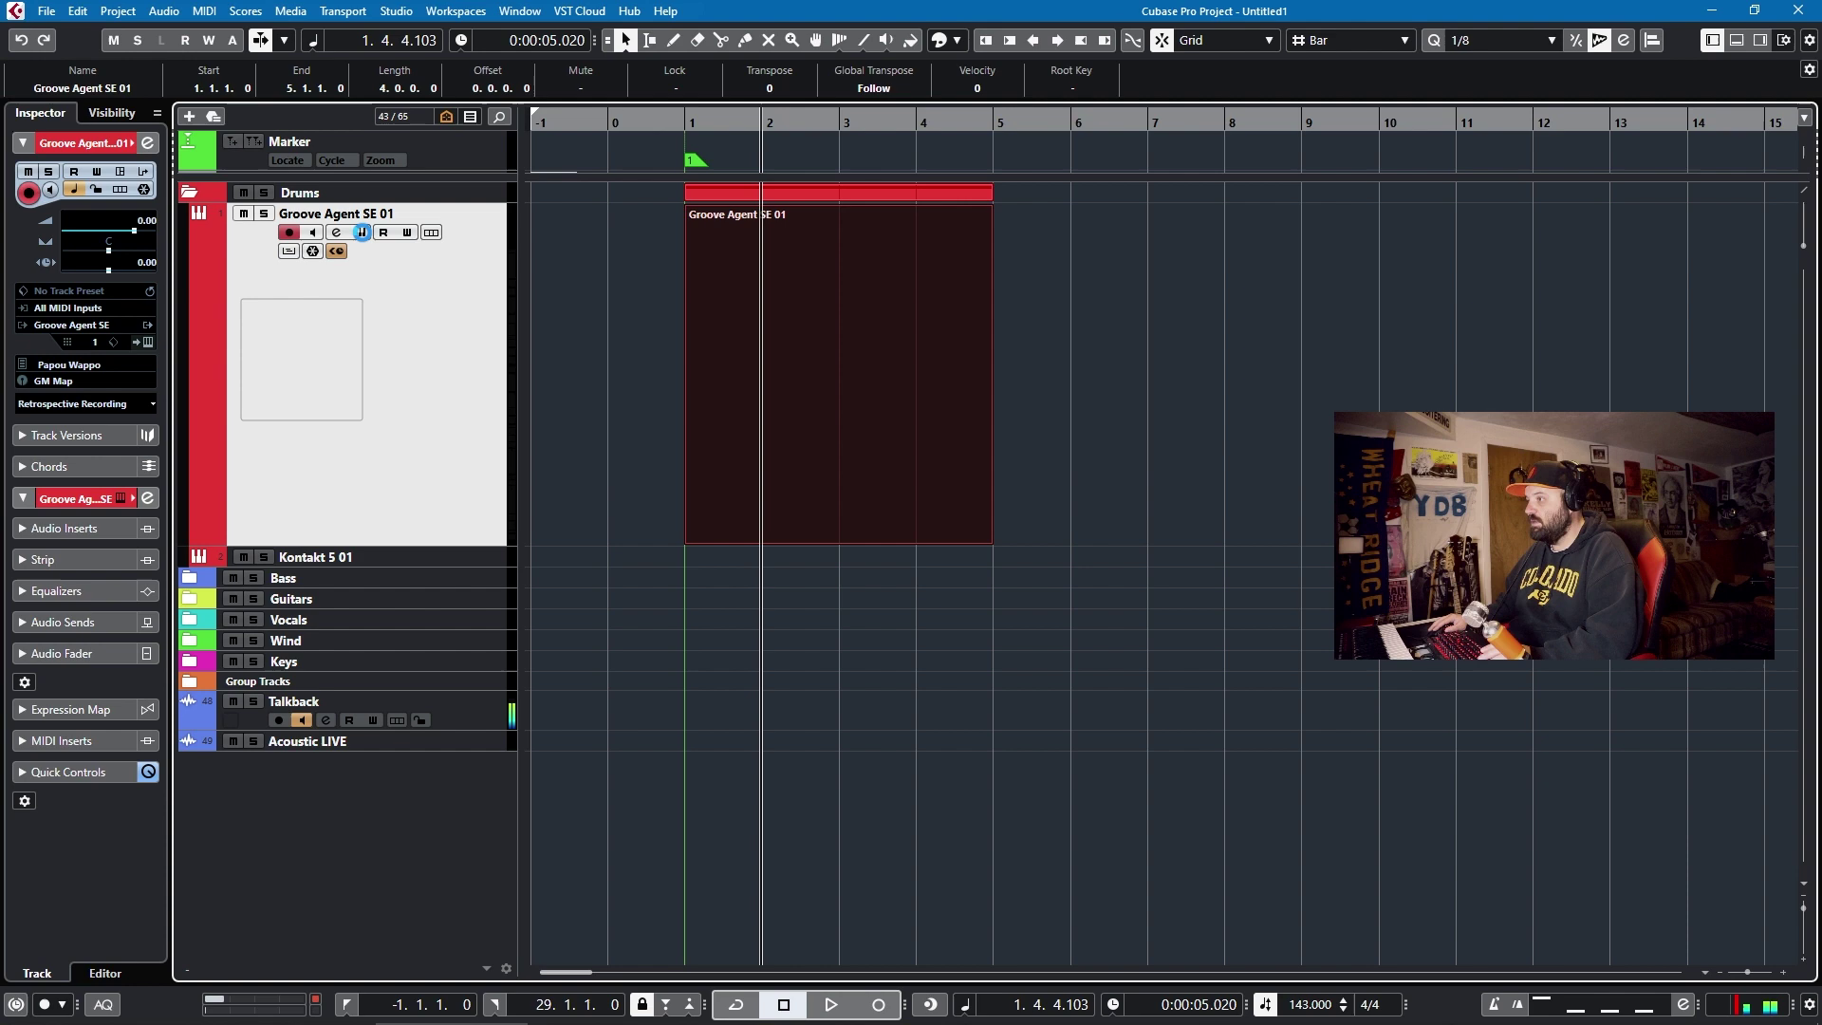
click(499, 207)
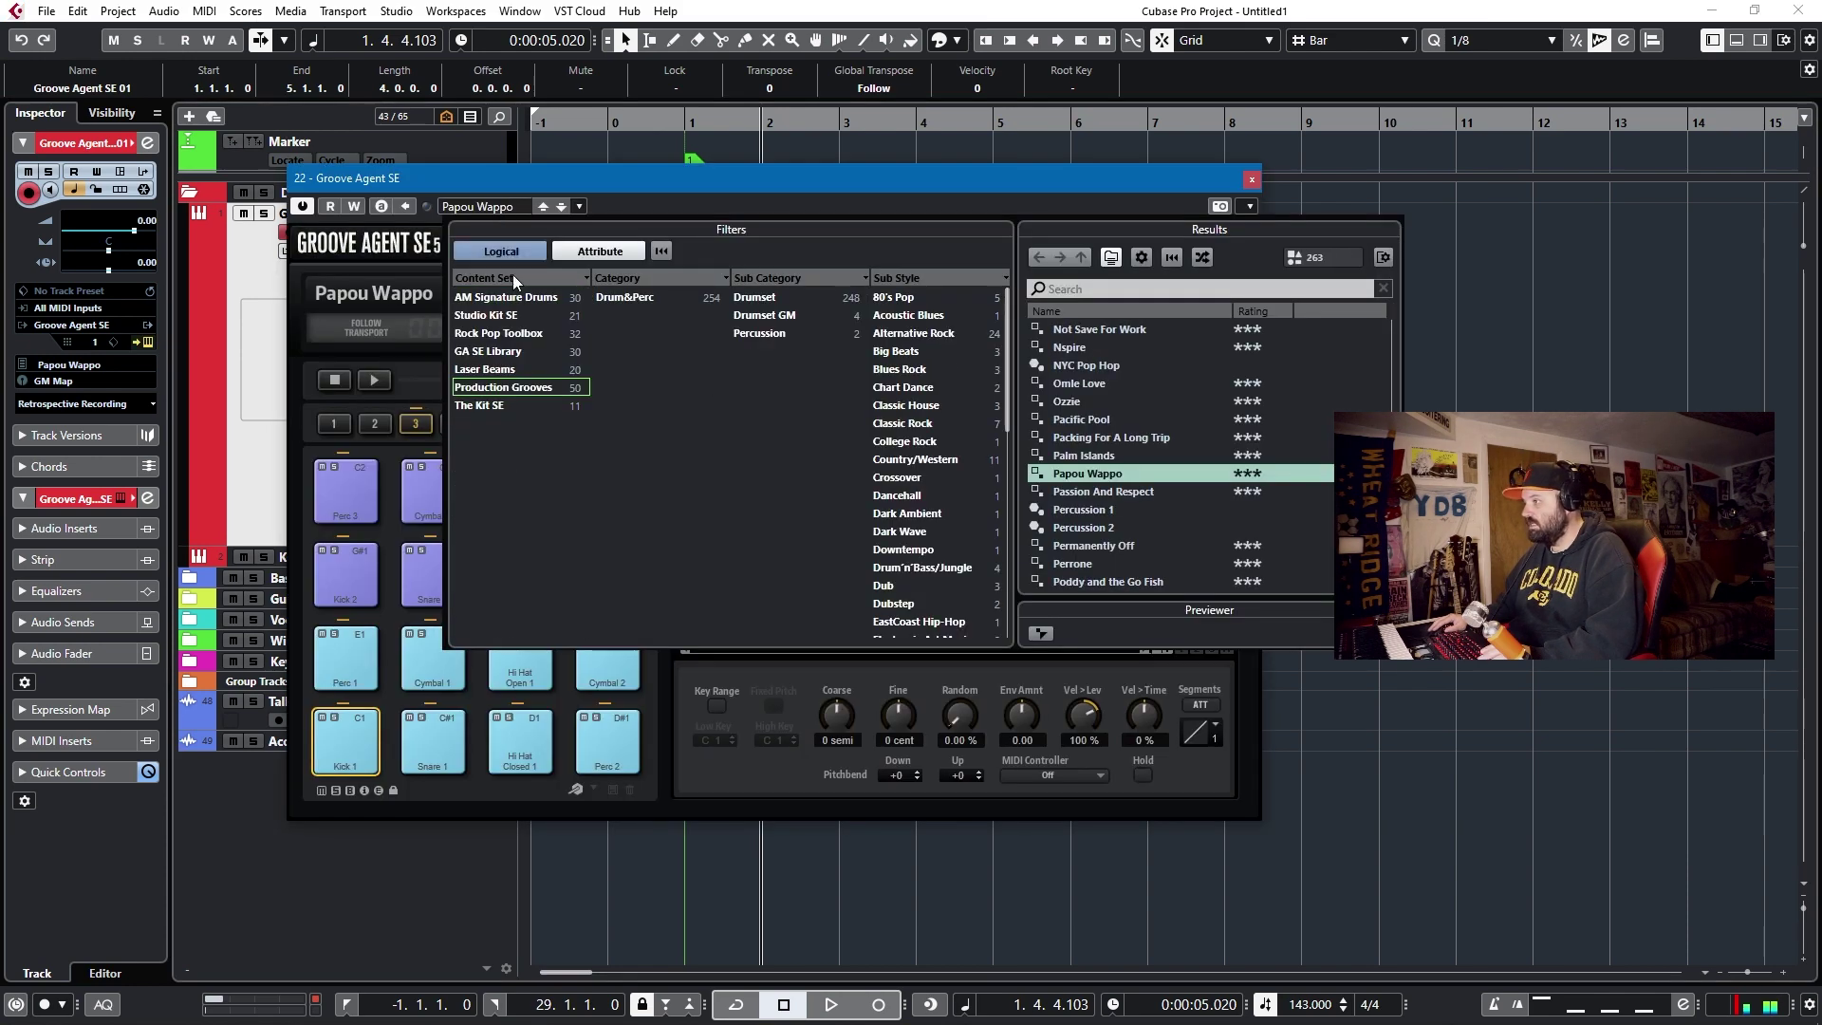
click(490, 404)
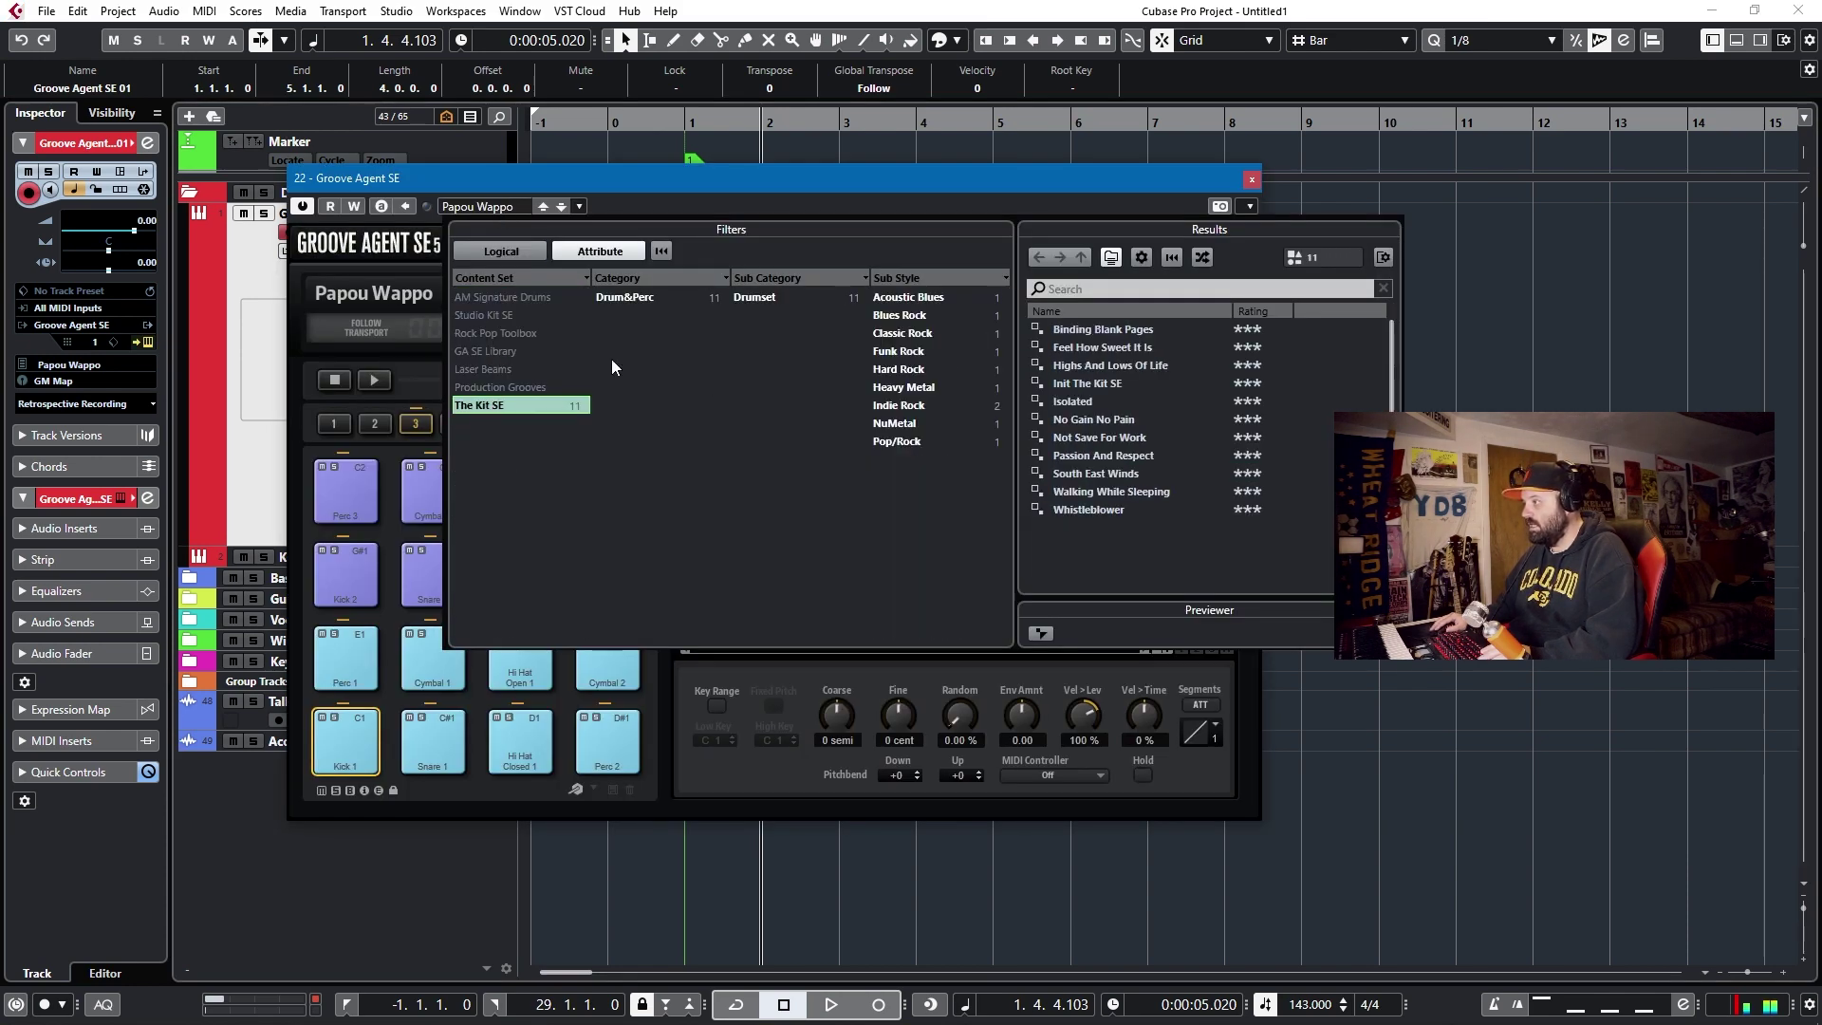
double_click(1101, 420)
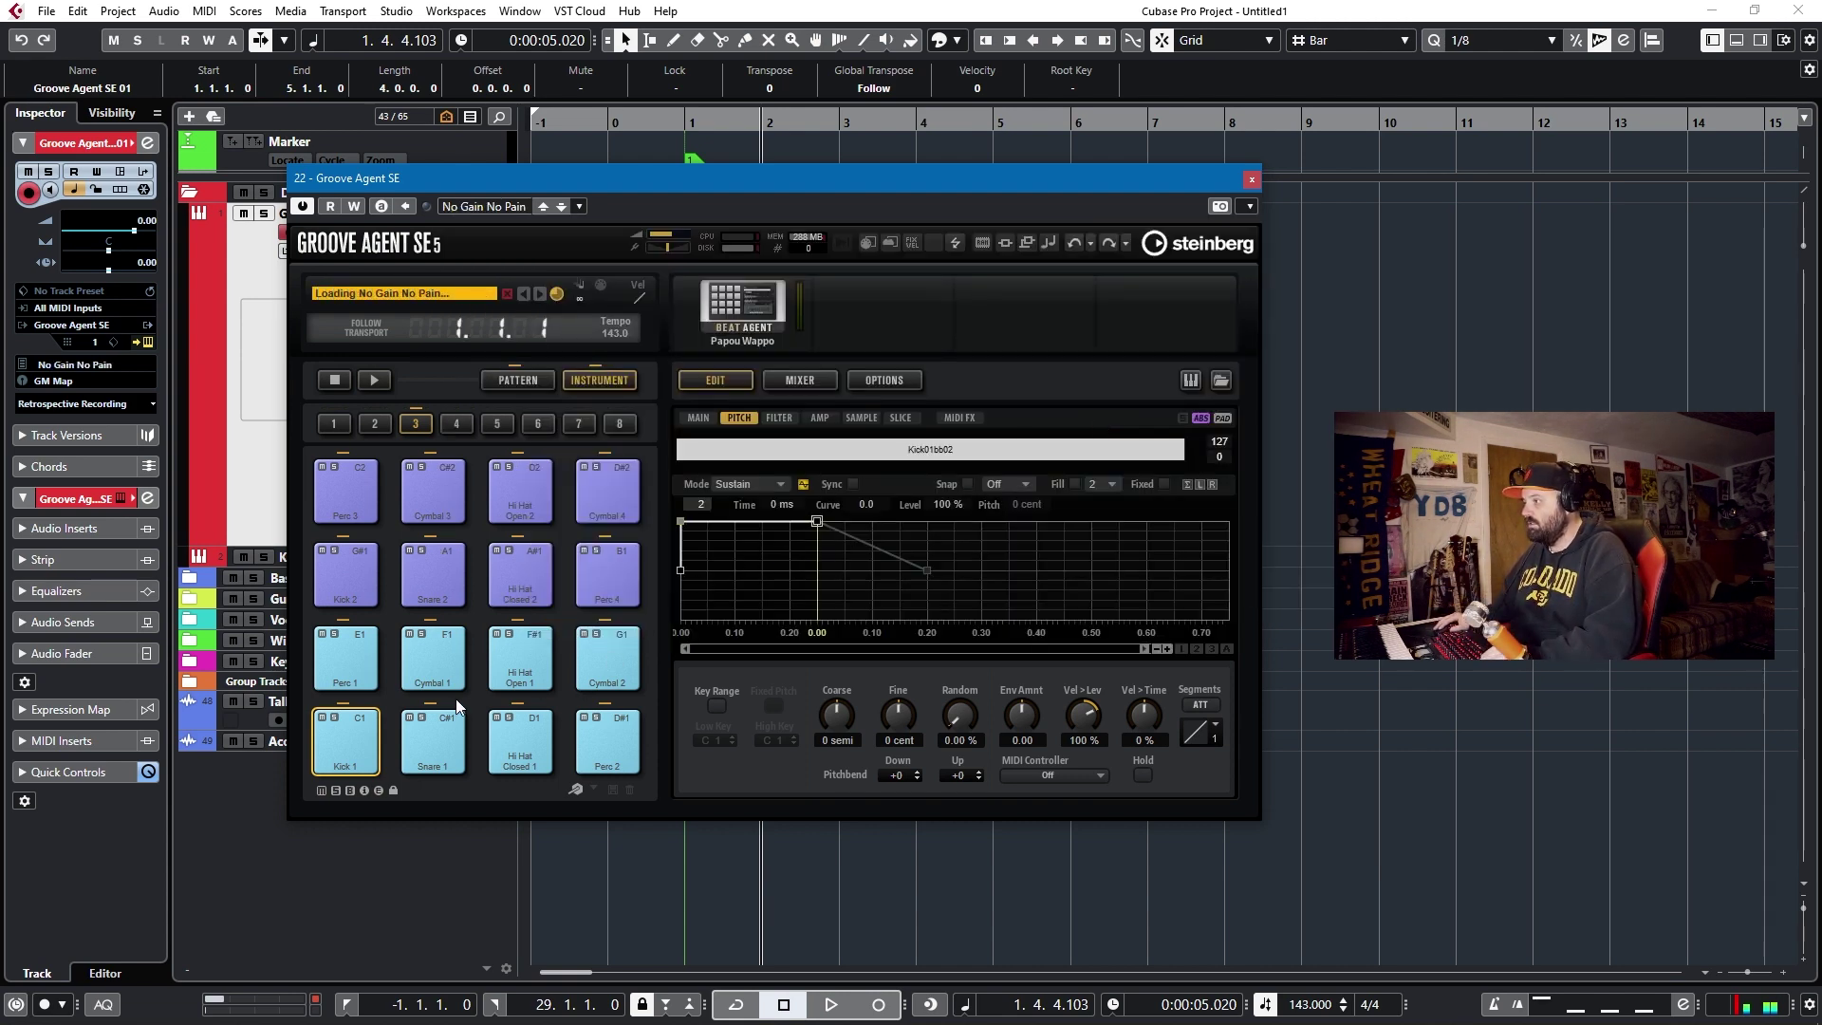
Audition several drum pads including Tom B, then close the Groove Agent window
click(433, 745)
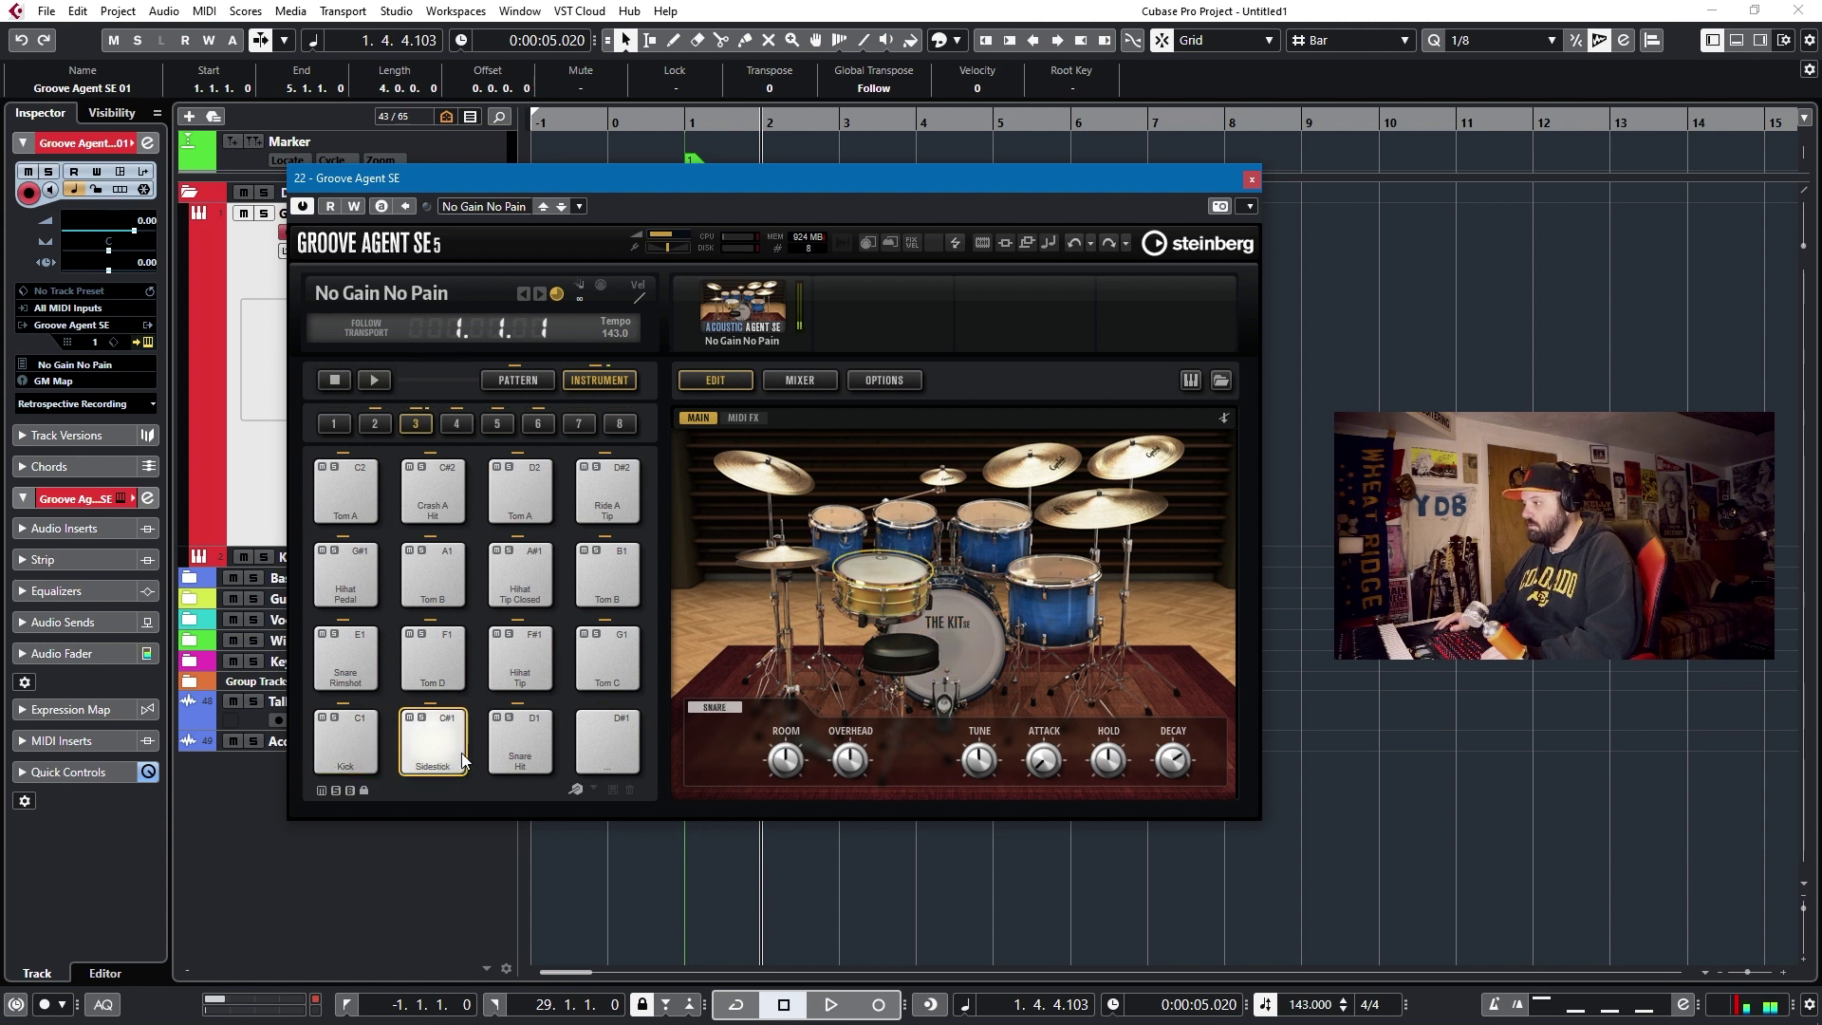
click(520, 745)
click(520, 662)
click(608, 660)
click(631, 605)
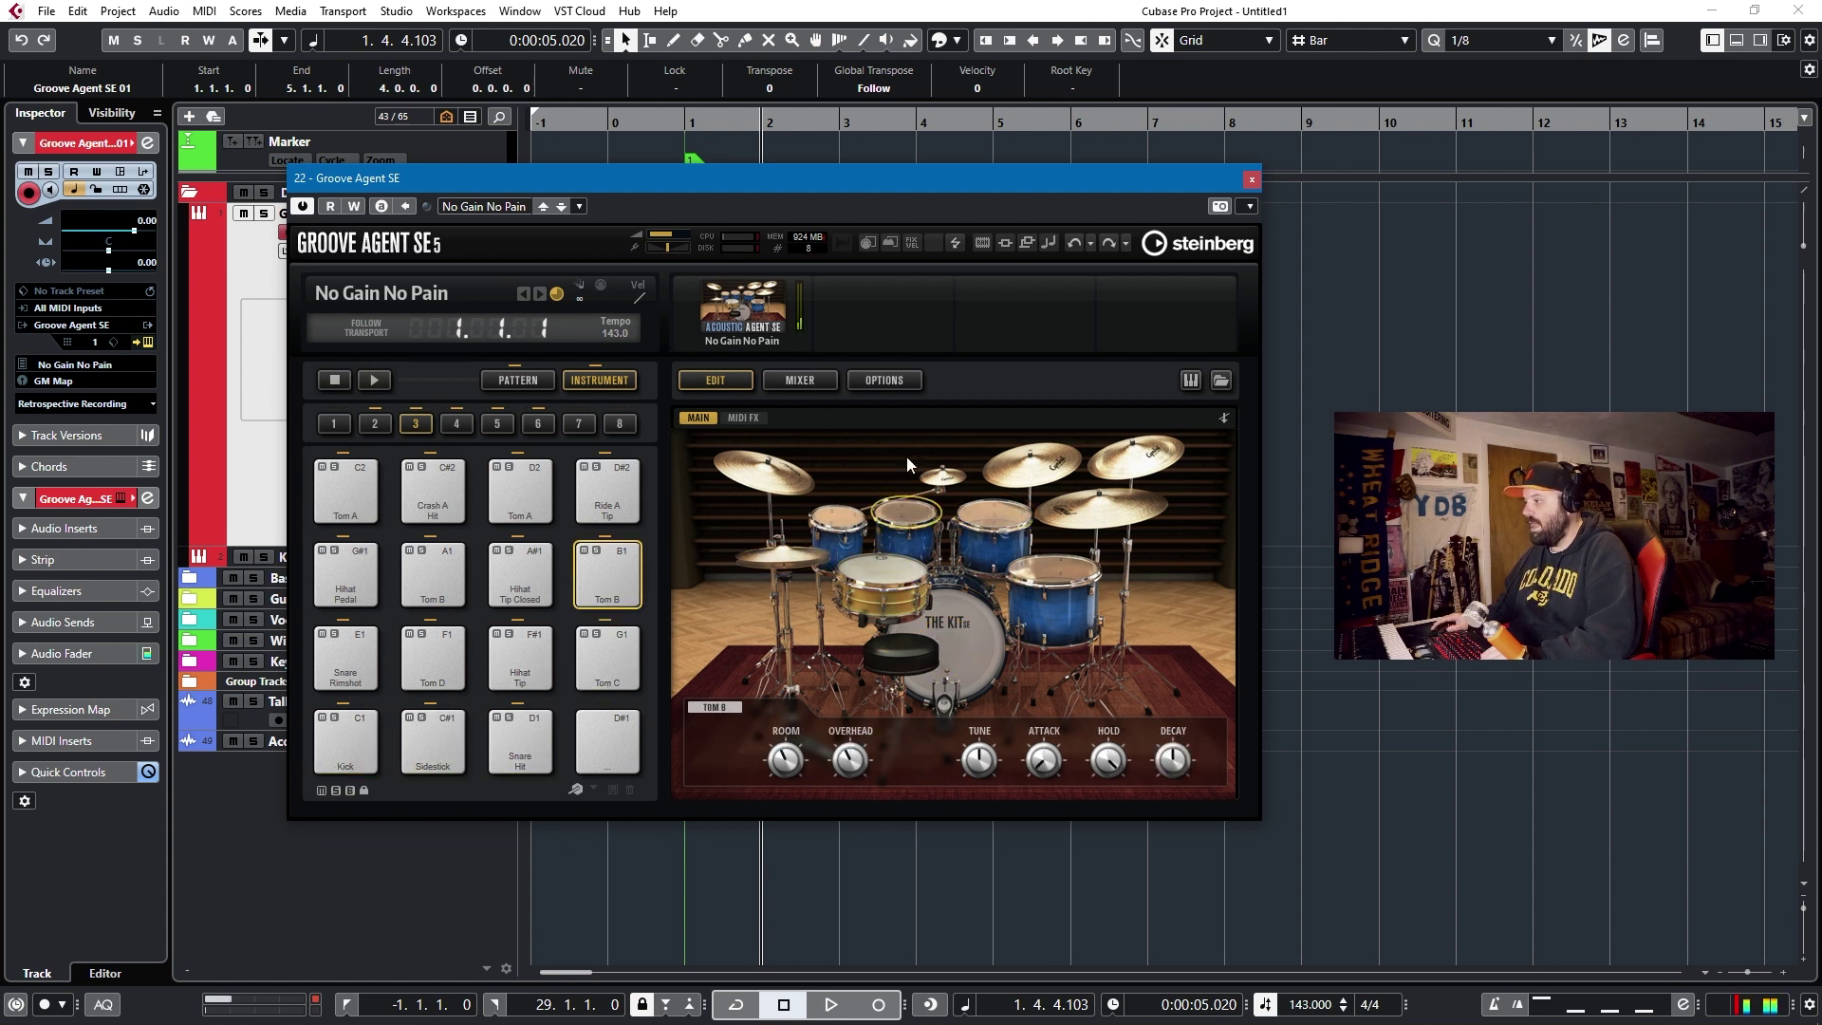
click(1253, 181)
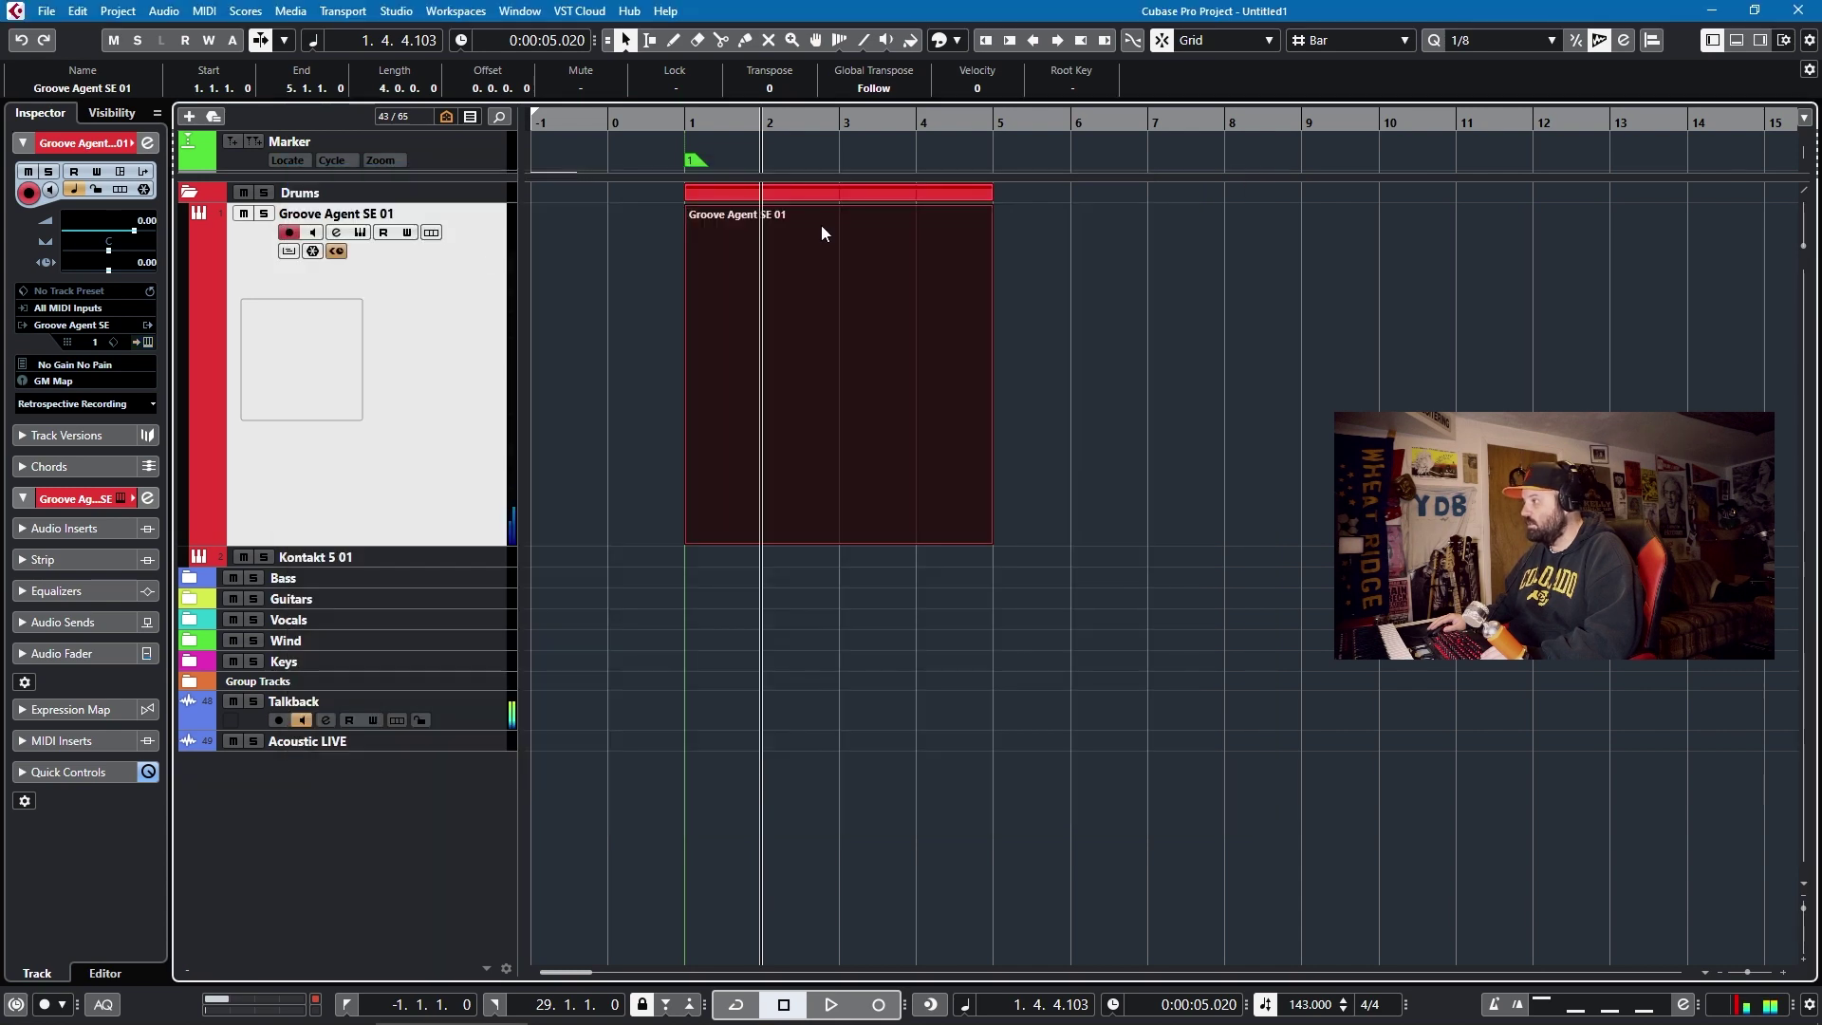
Create a drum map from the instrument, open the part in the Drum Editor, and add then remove a test note in the Intro 1 lane
click(82, 382)
click(114, 474)
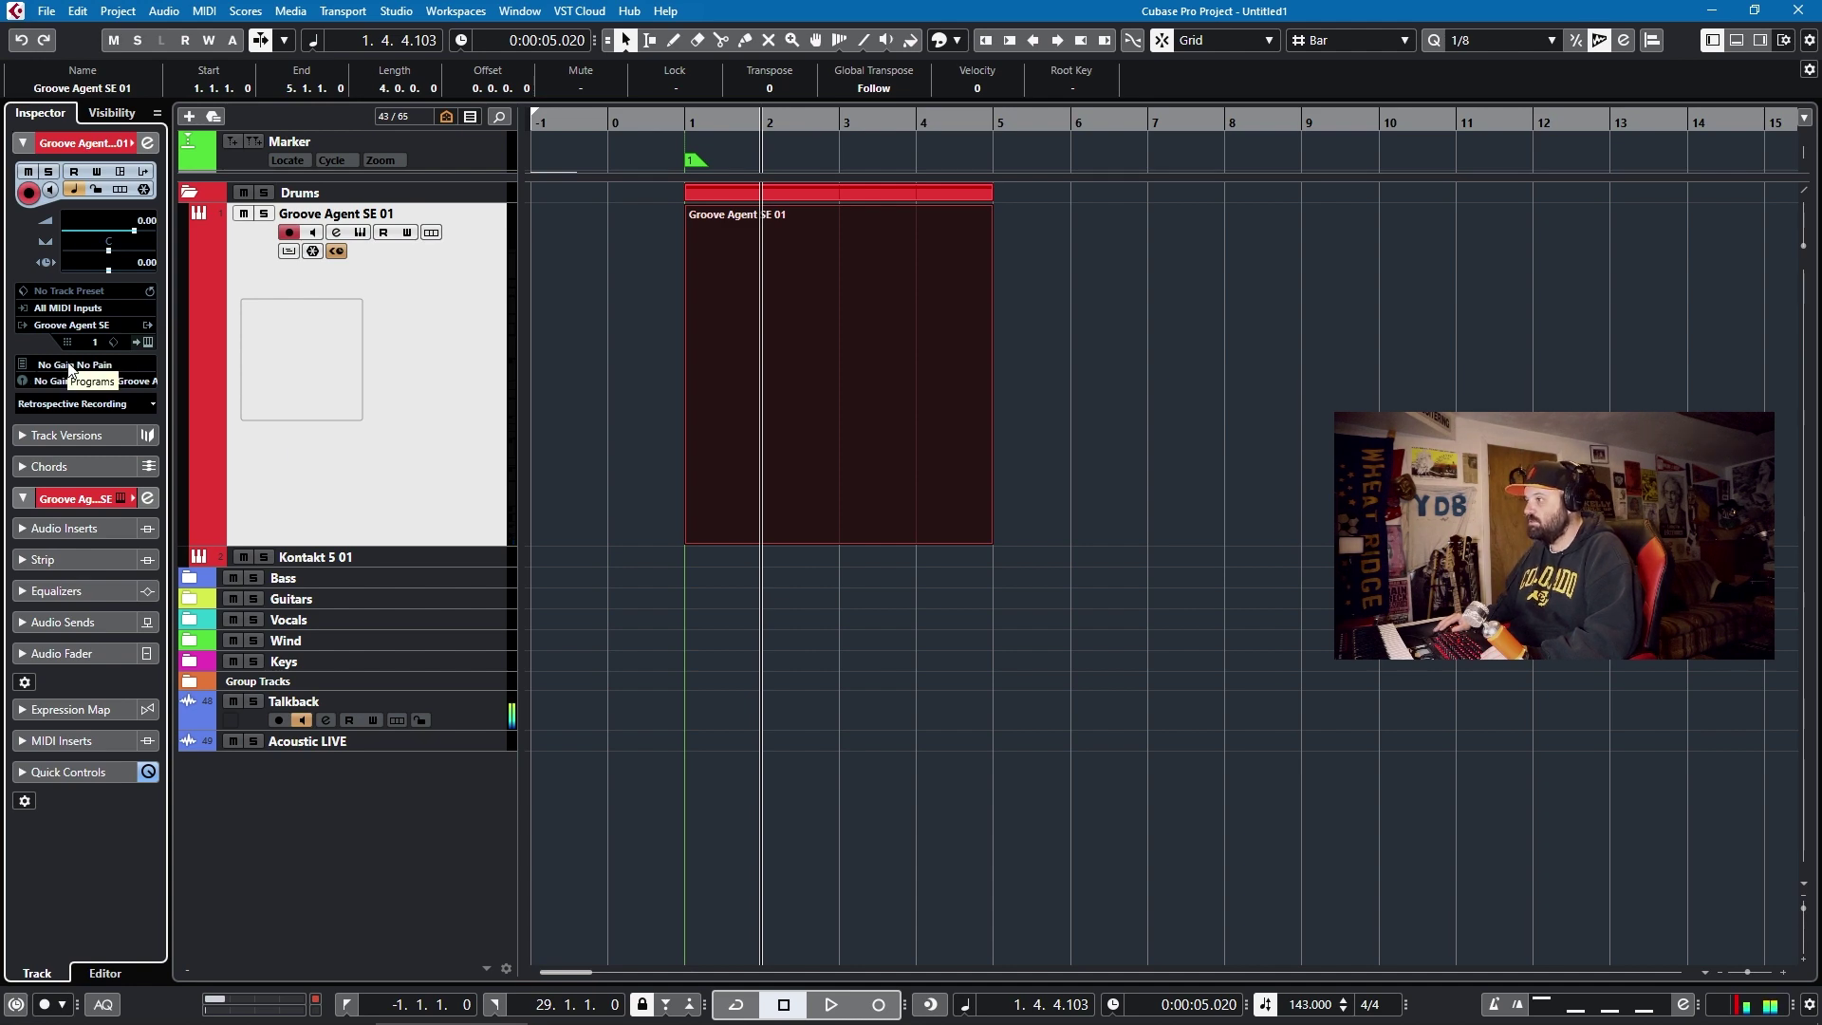
double_click(795, 309)
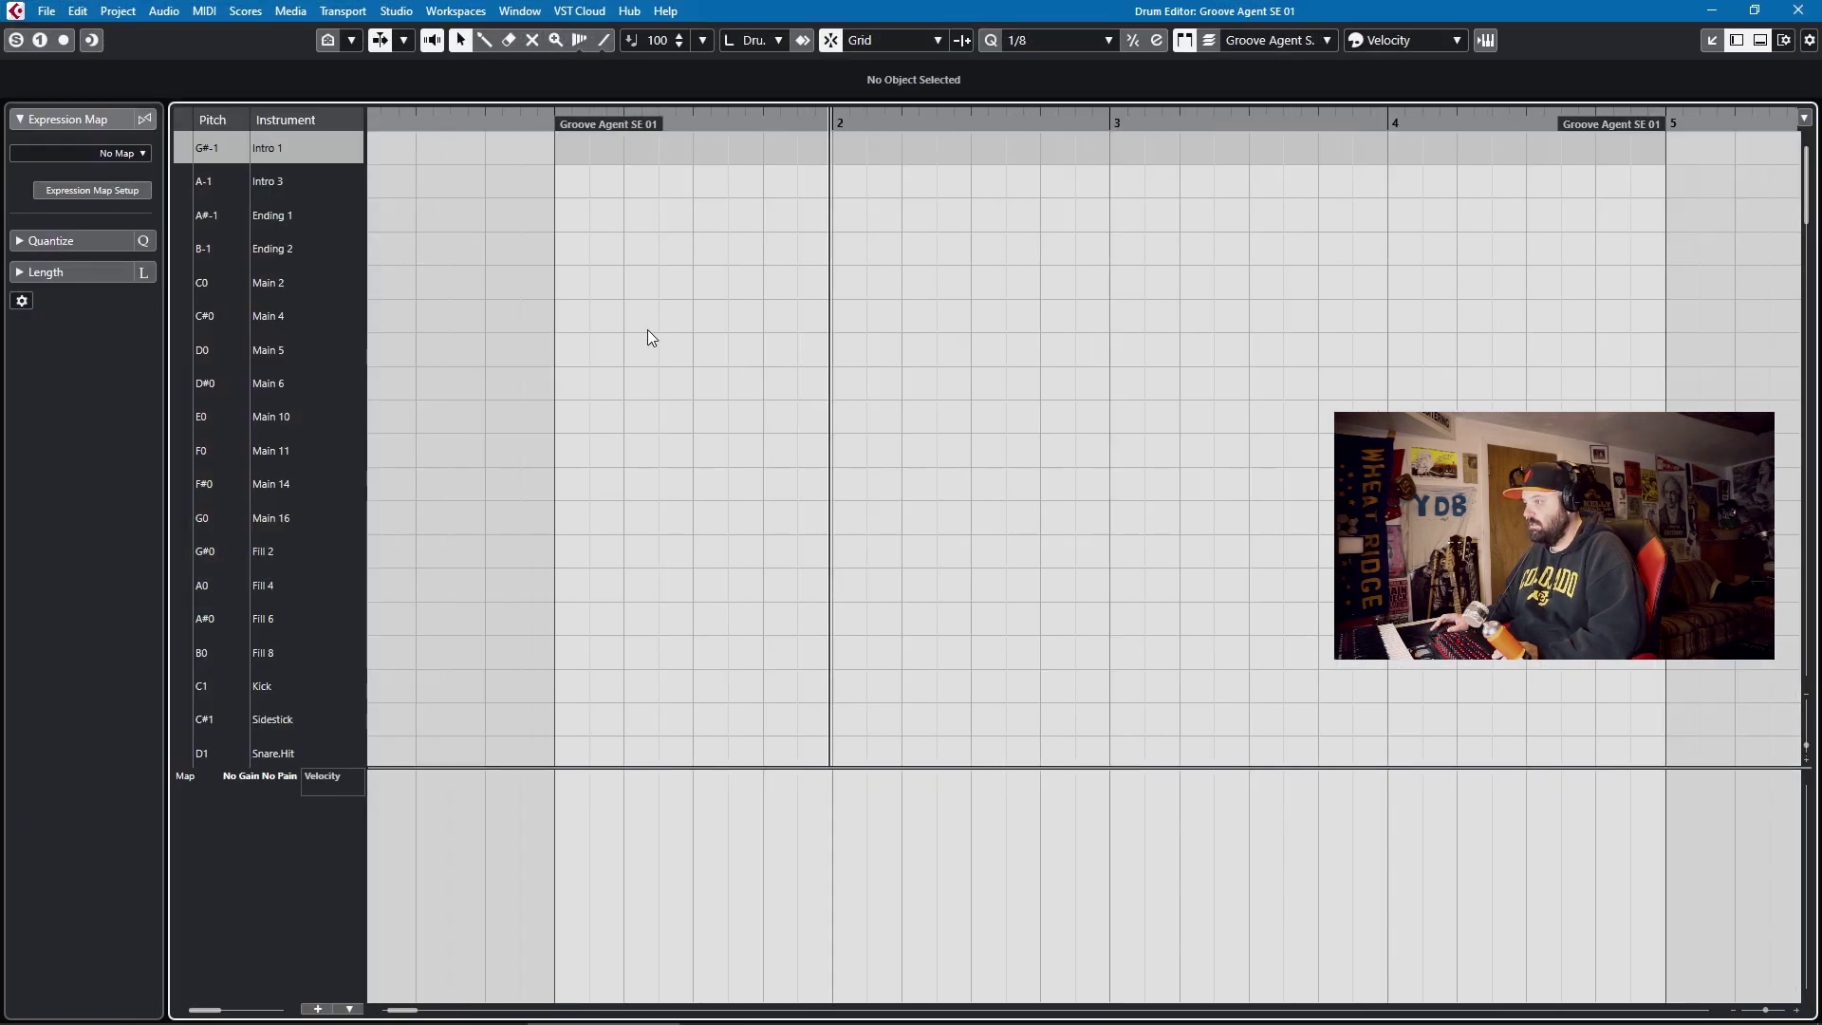
click(555, 149)
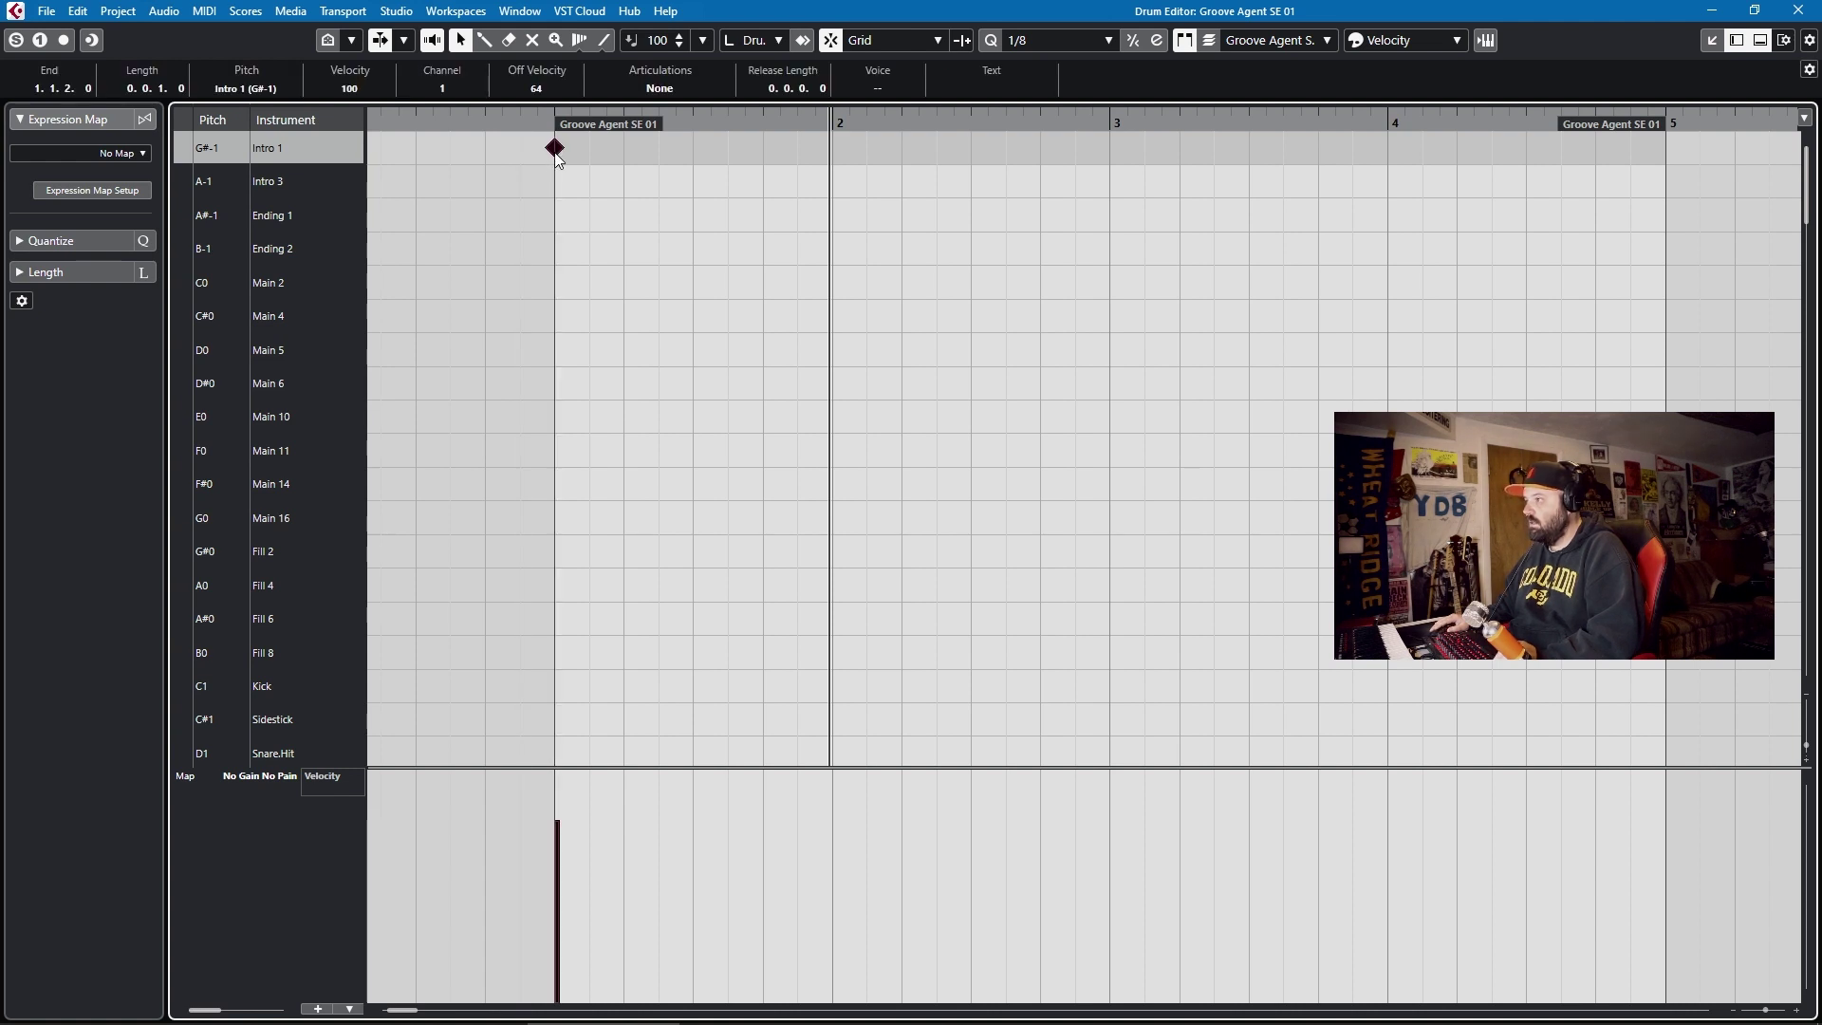
click(555, 150)
scroll(532, 219, down, 3)
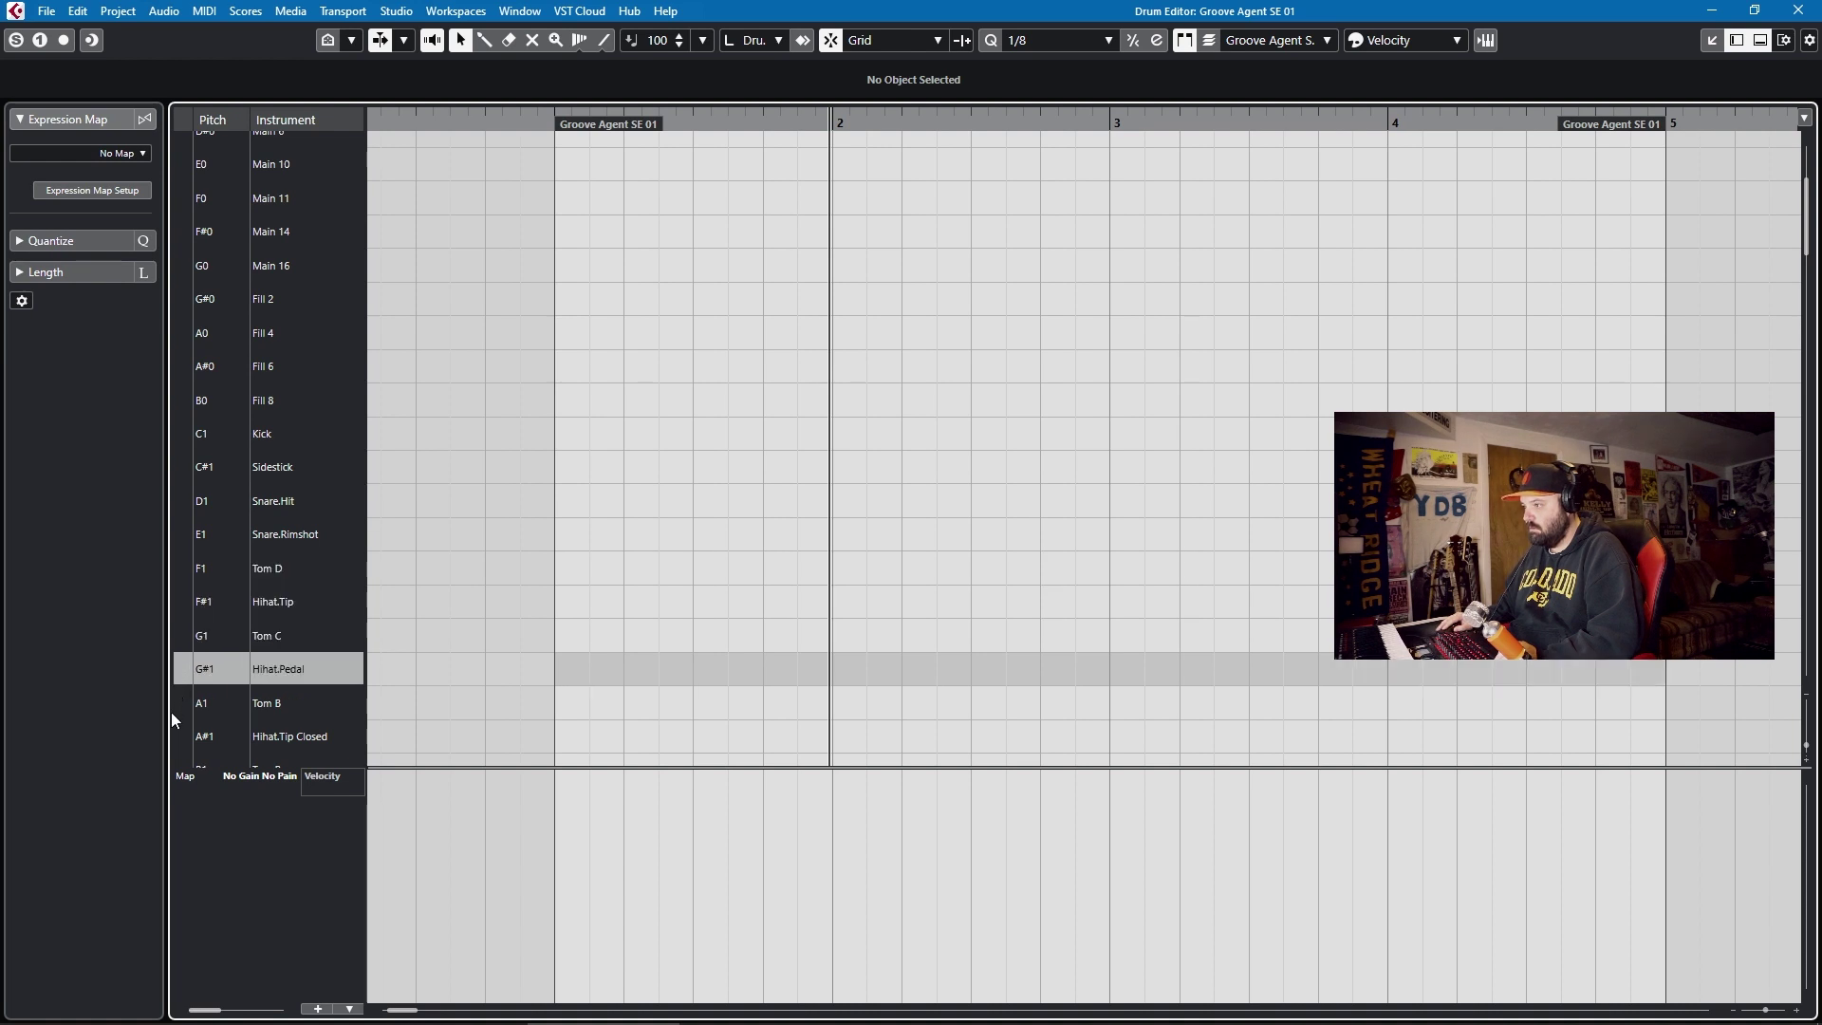
Close the Drum Editor, shrink the Groove Agent track to normal height, and select the Kontakt 5 01 track
click(1788, 17)
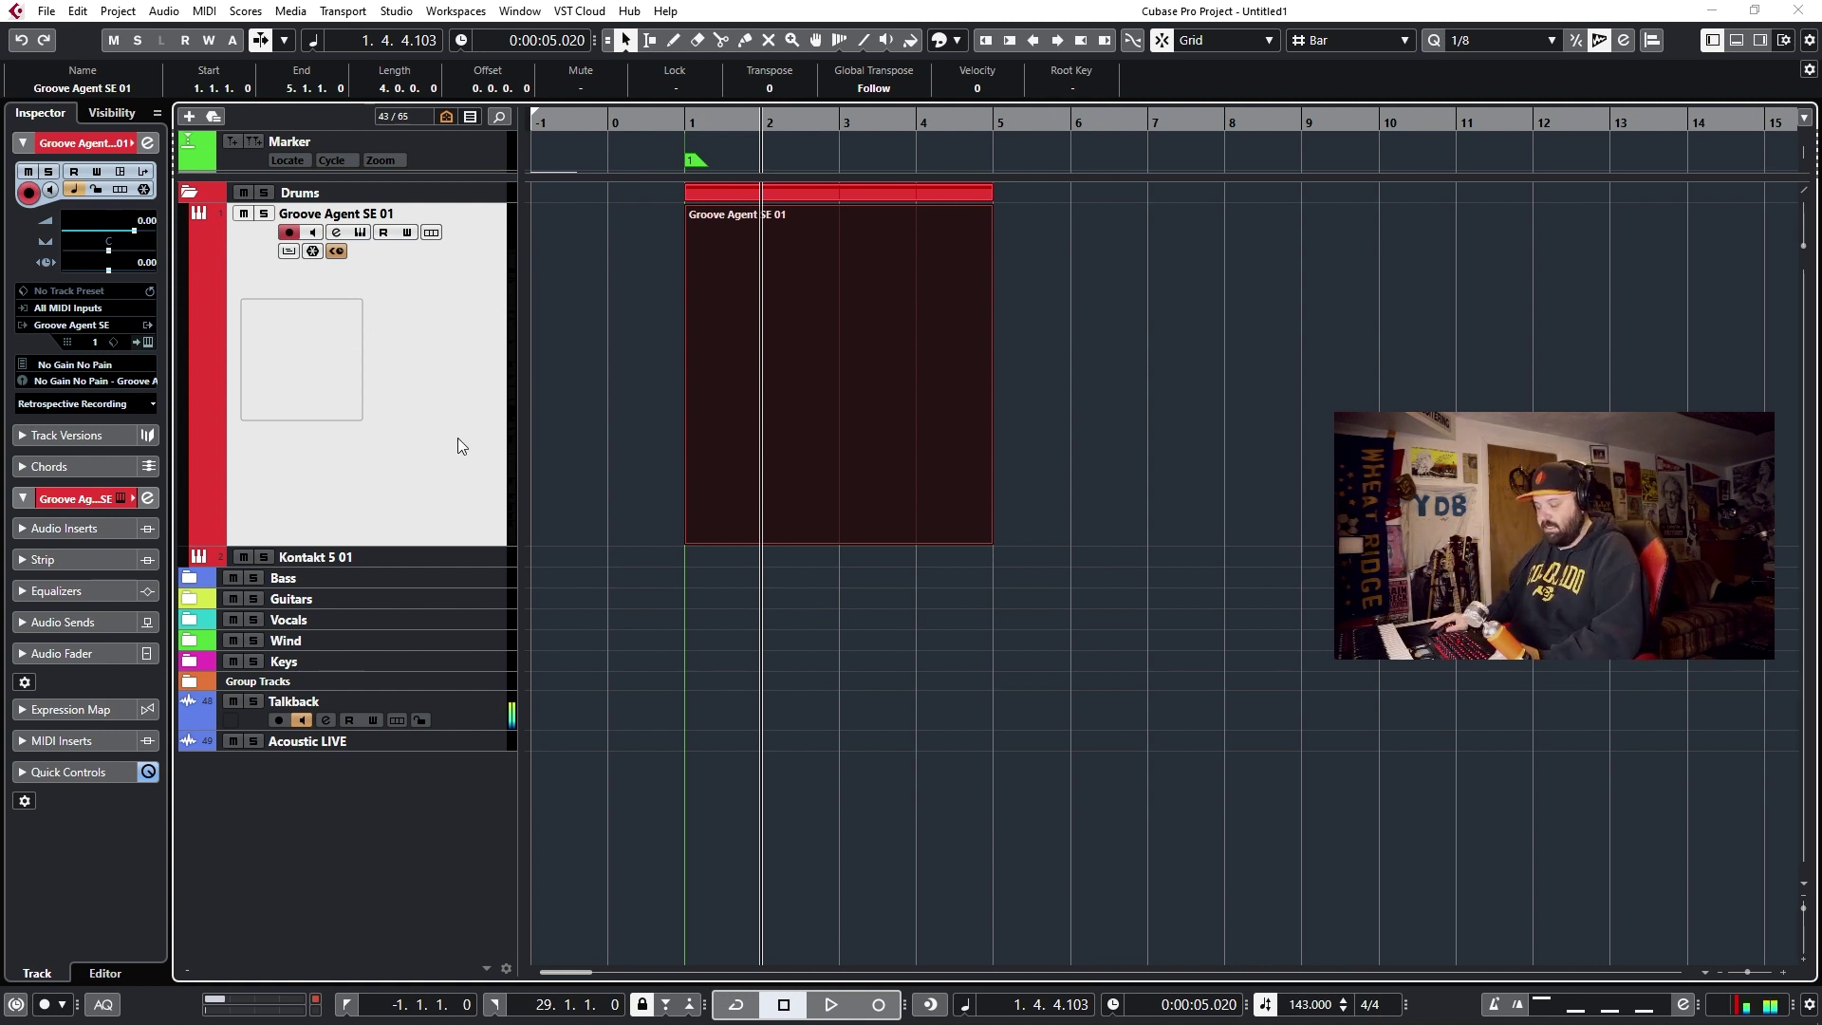
key(alt+e)
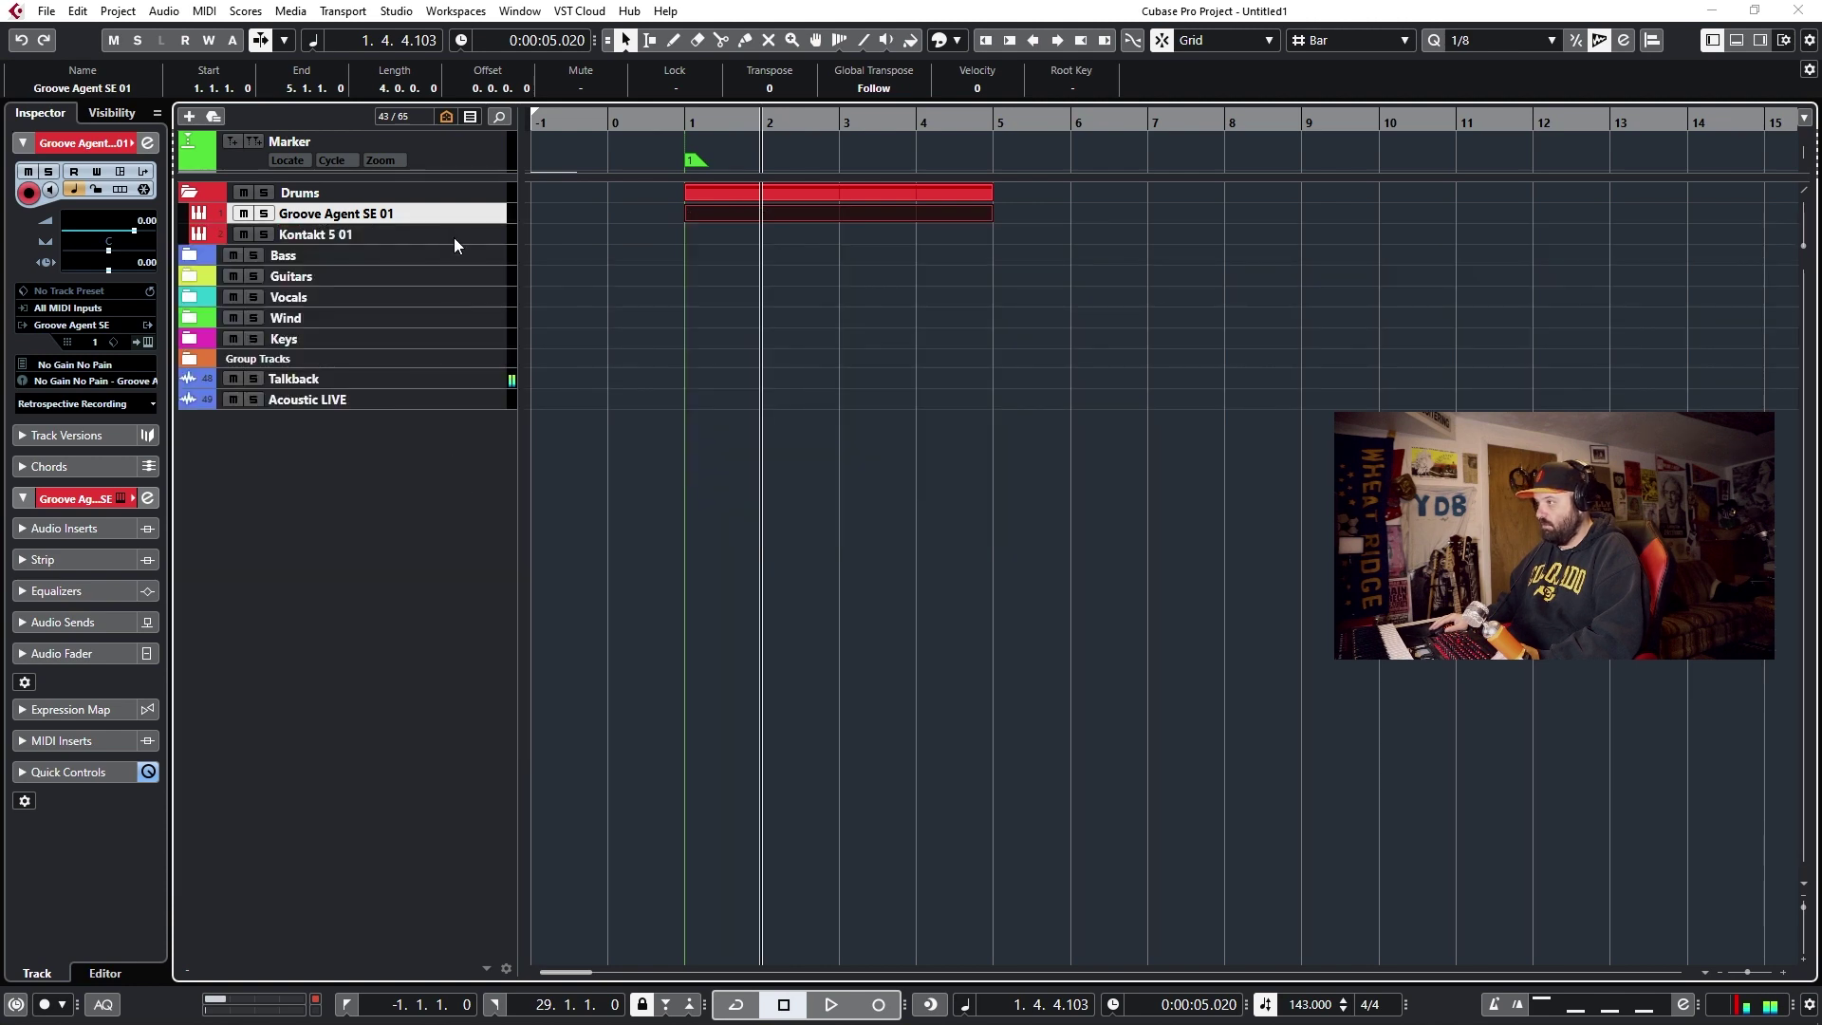
click(458, 236)
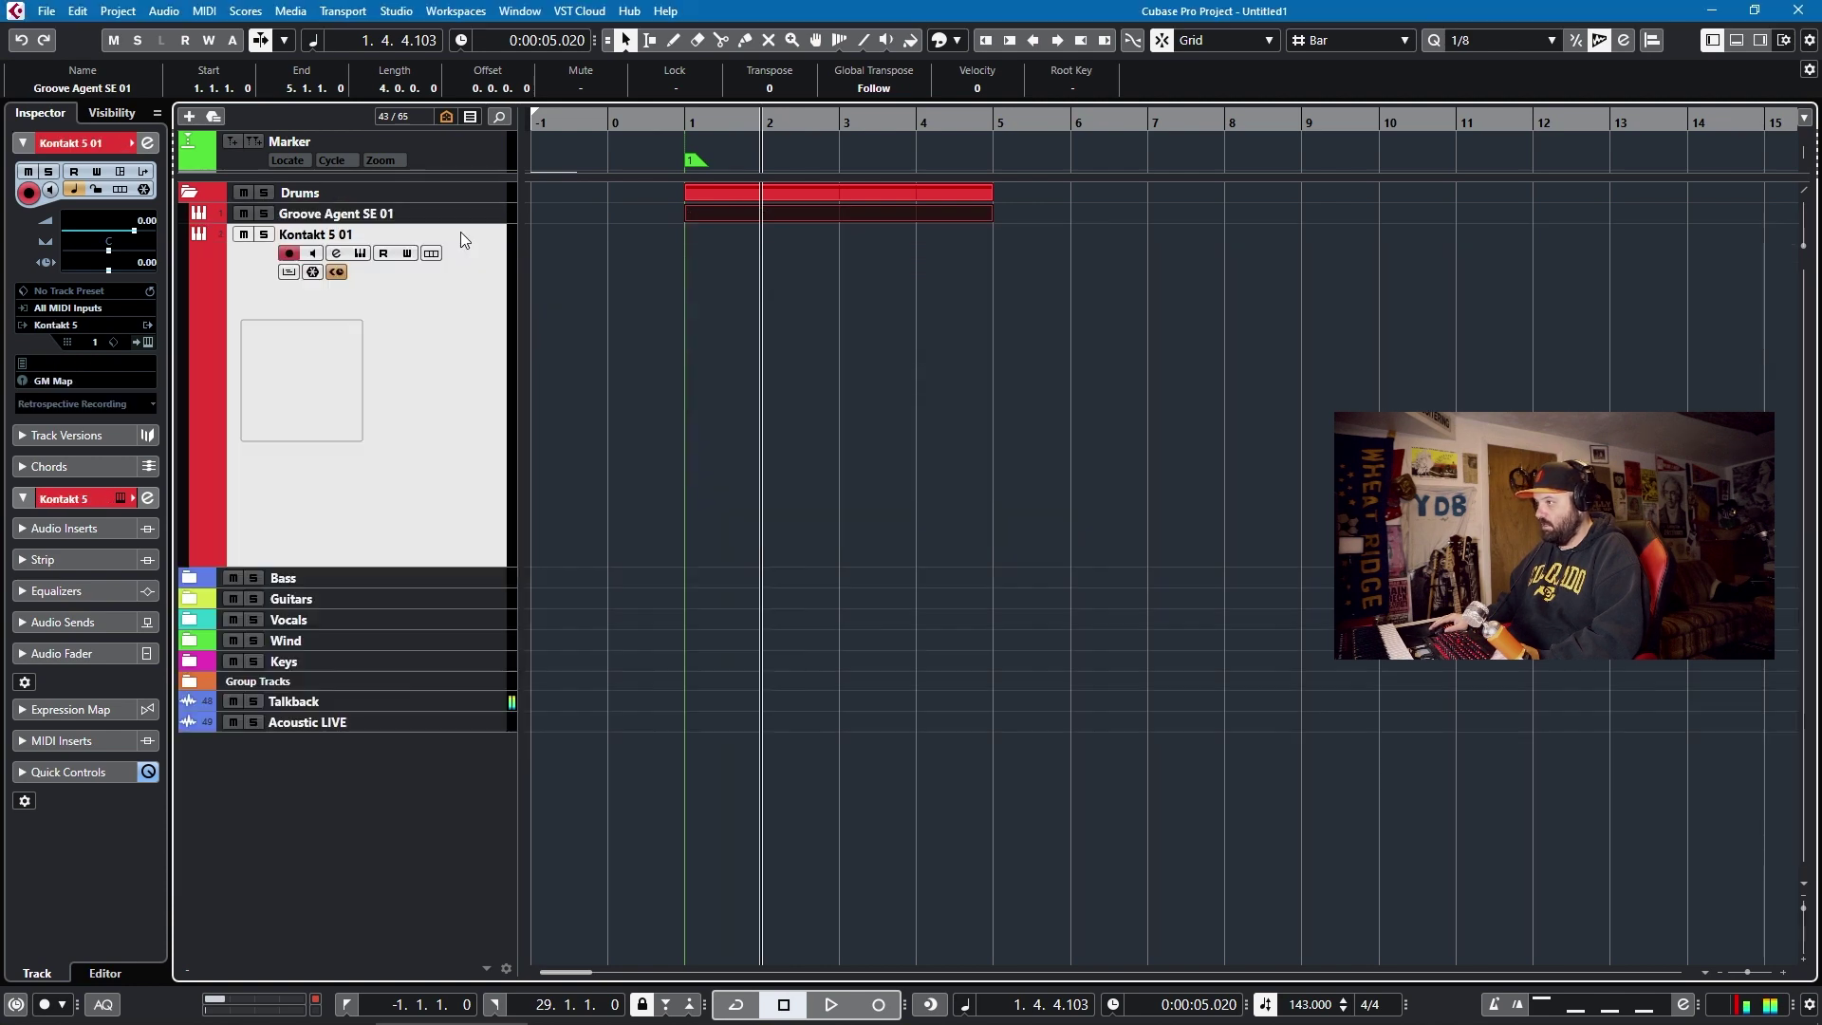
Open Kontakt on the Kontakt 5 01 track and browse to the Studio Drummer kit files in Libraries
click(362, 254)
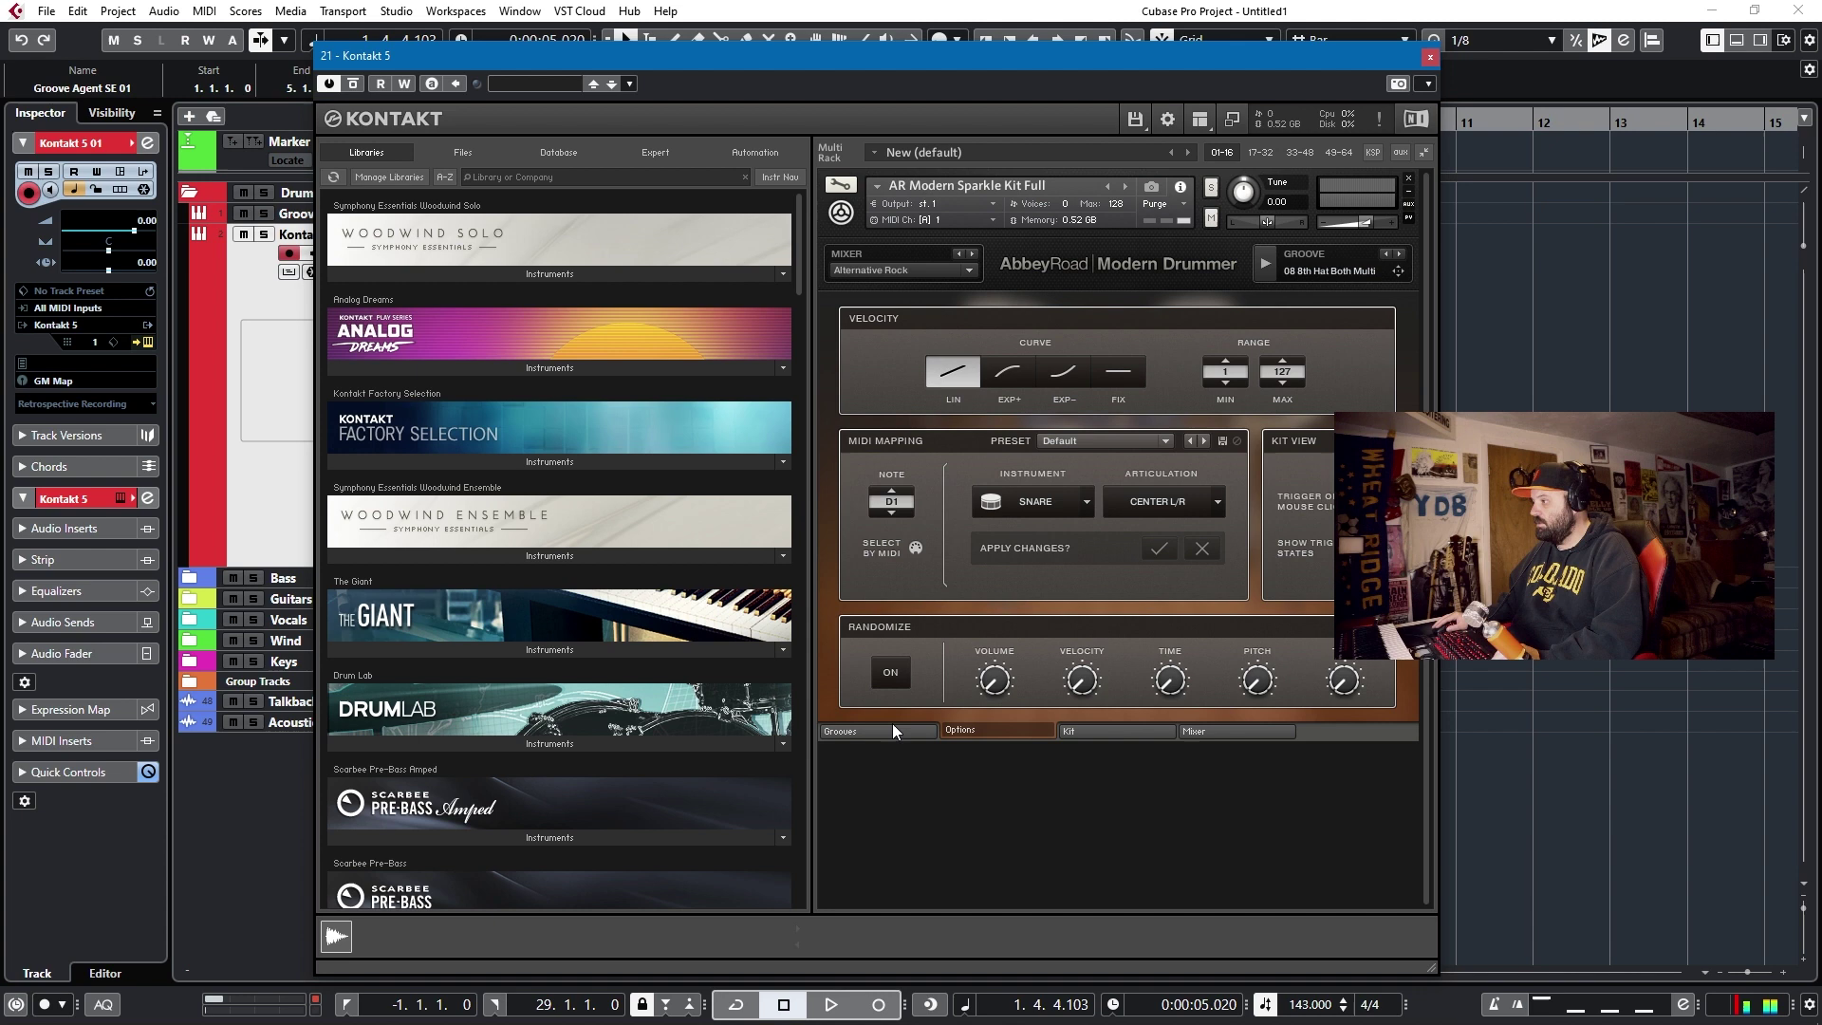
click(1074, 732)
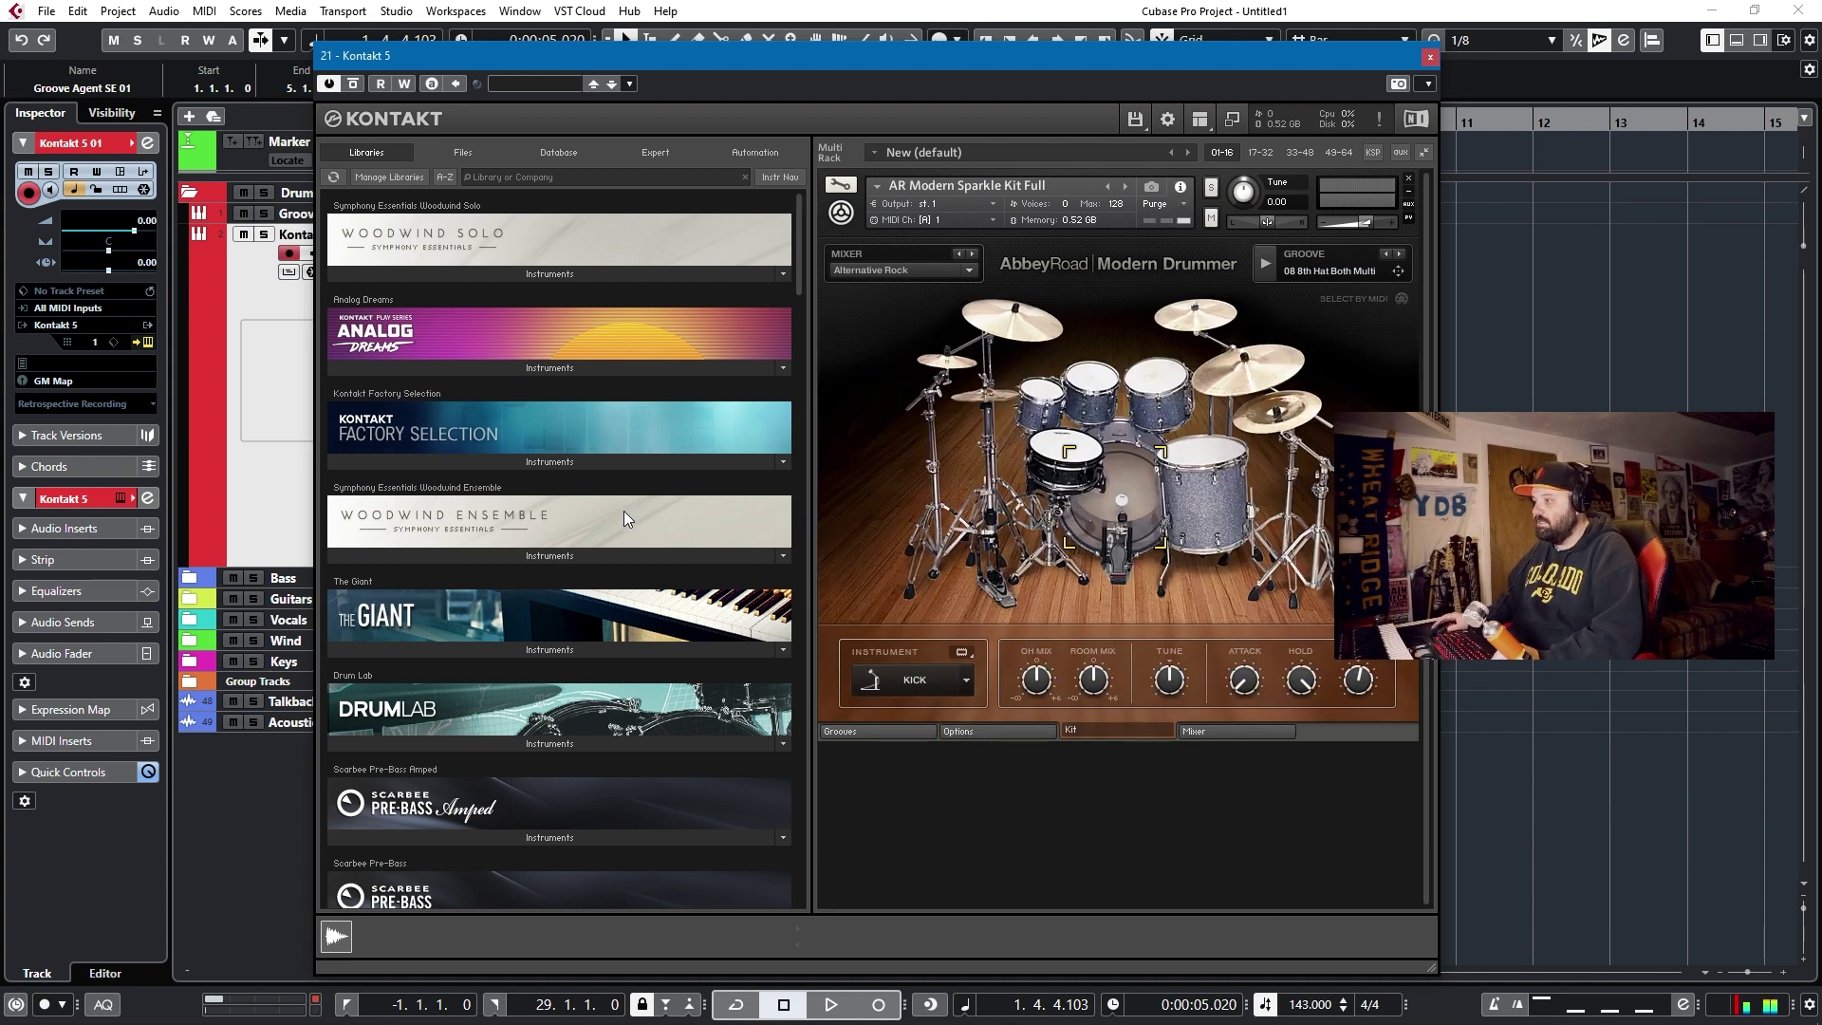
scroll(617, 503, down, 2)
scroll(602, 493, down, 5)
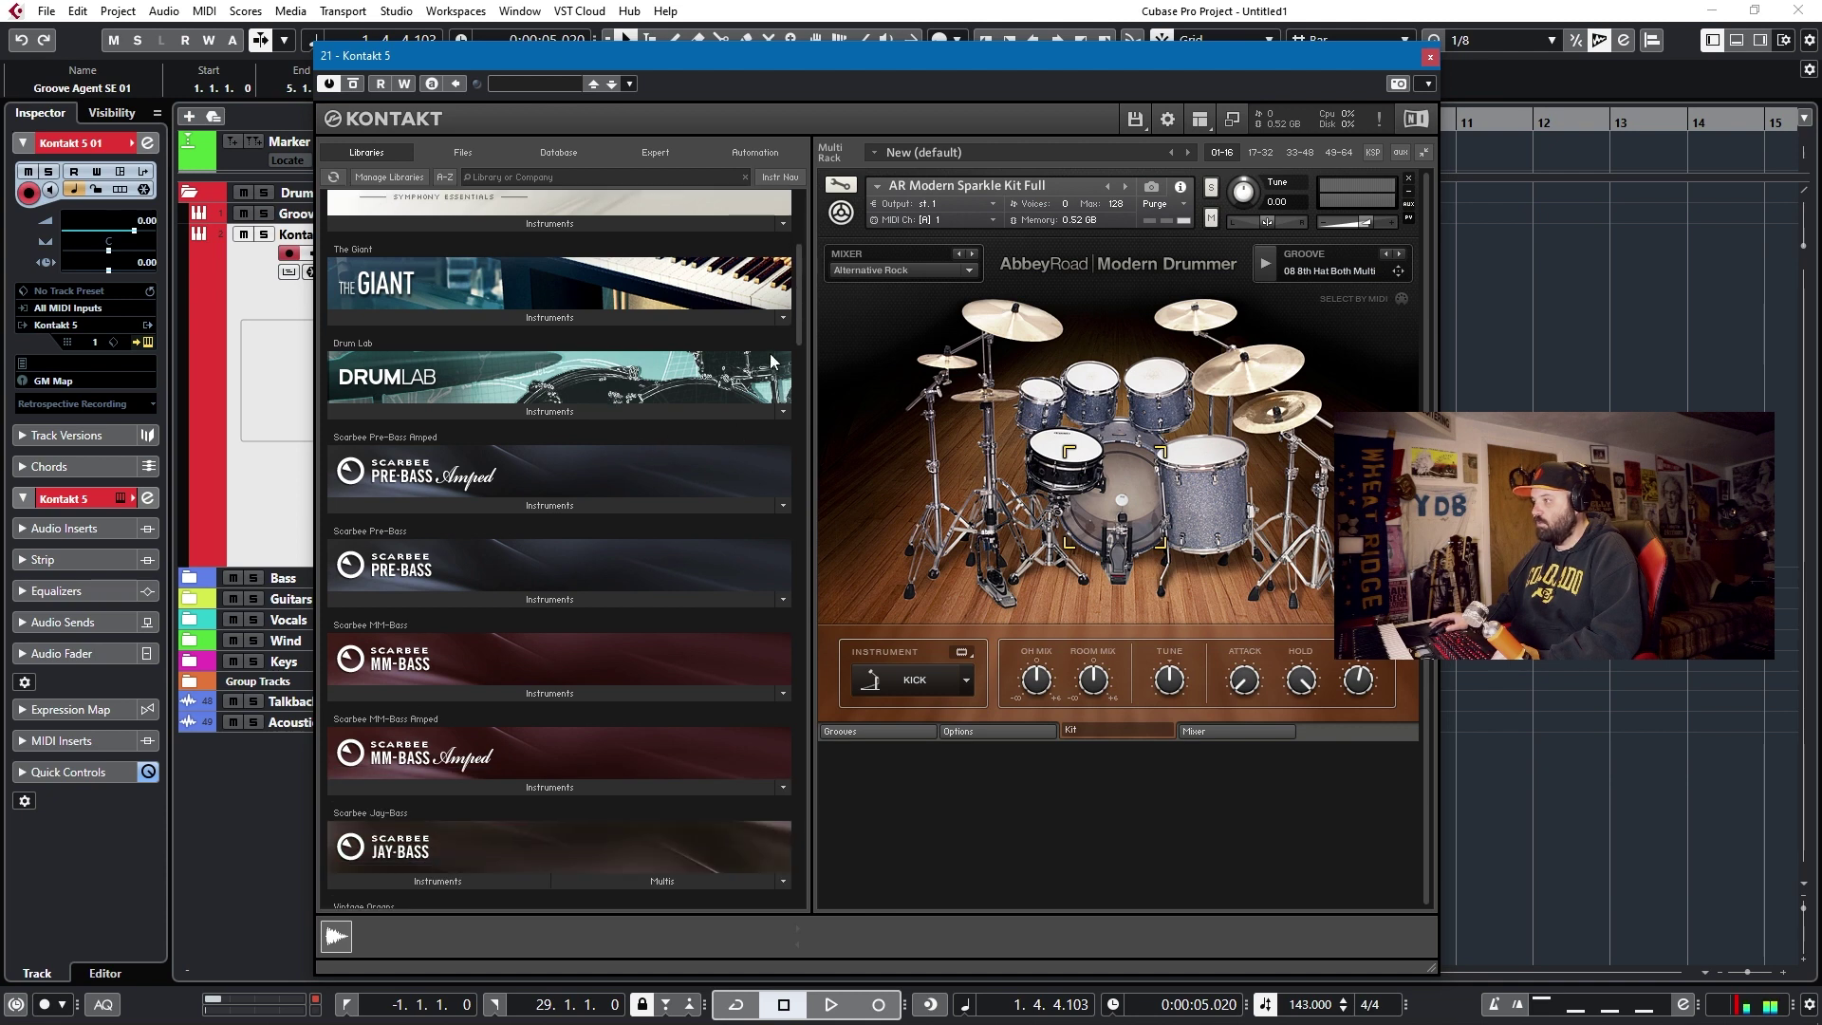
drag(799, 304, 608, 663)
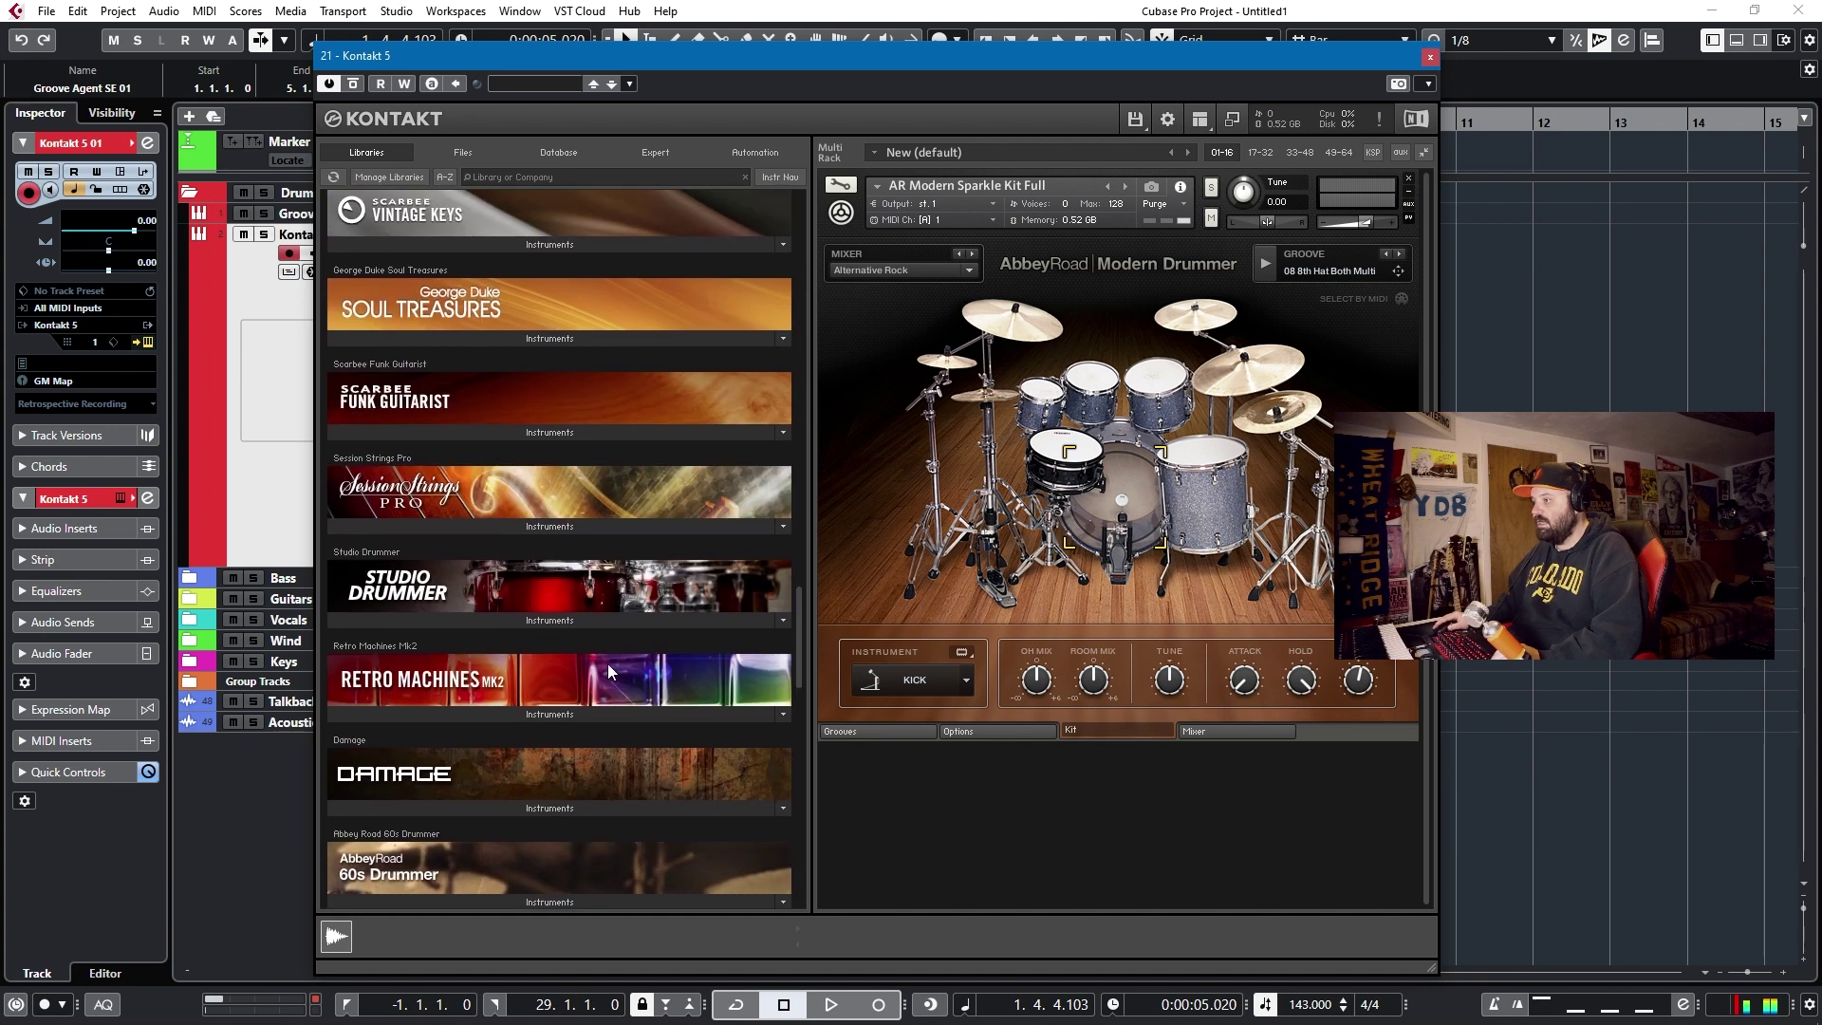
click(543, 623)
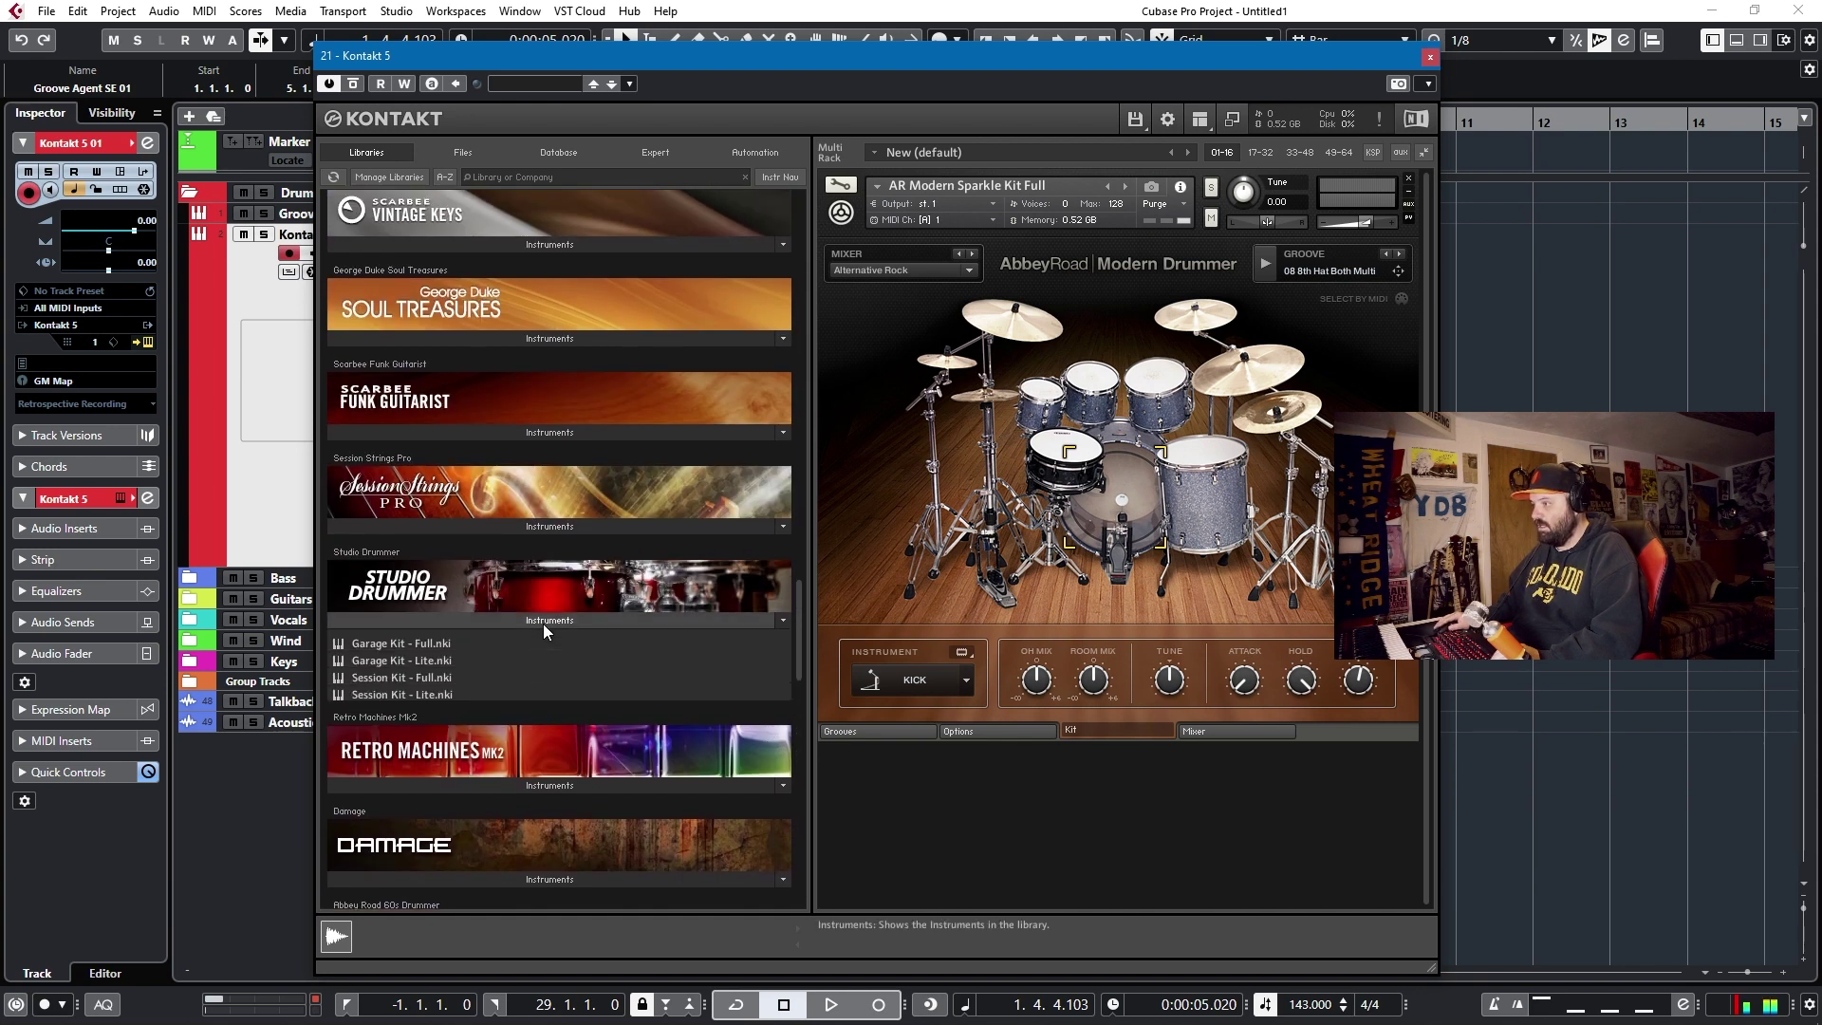
Remove the Abbey Road kit without saving and load Session Kit - Full into the empty rack
click(1409, 179)
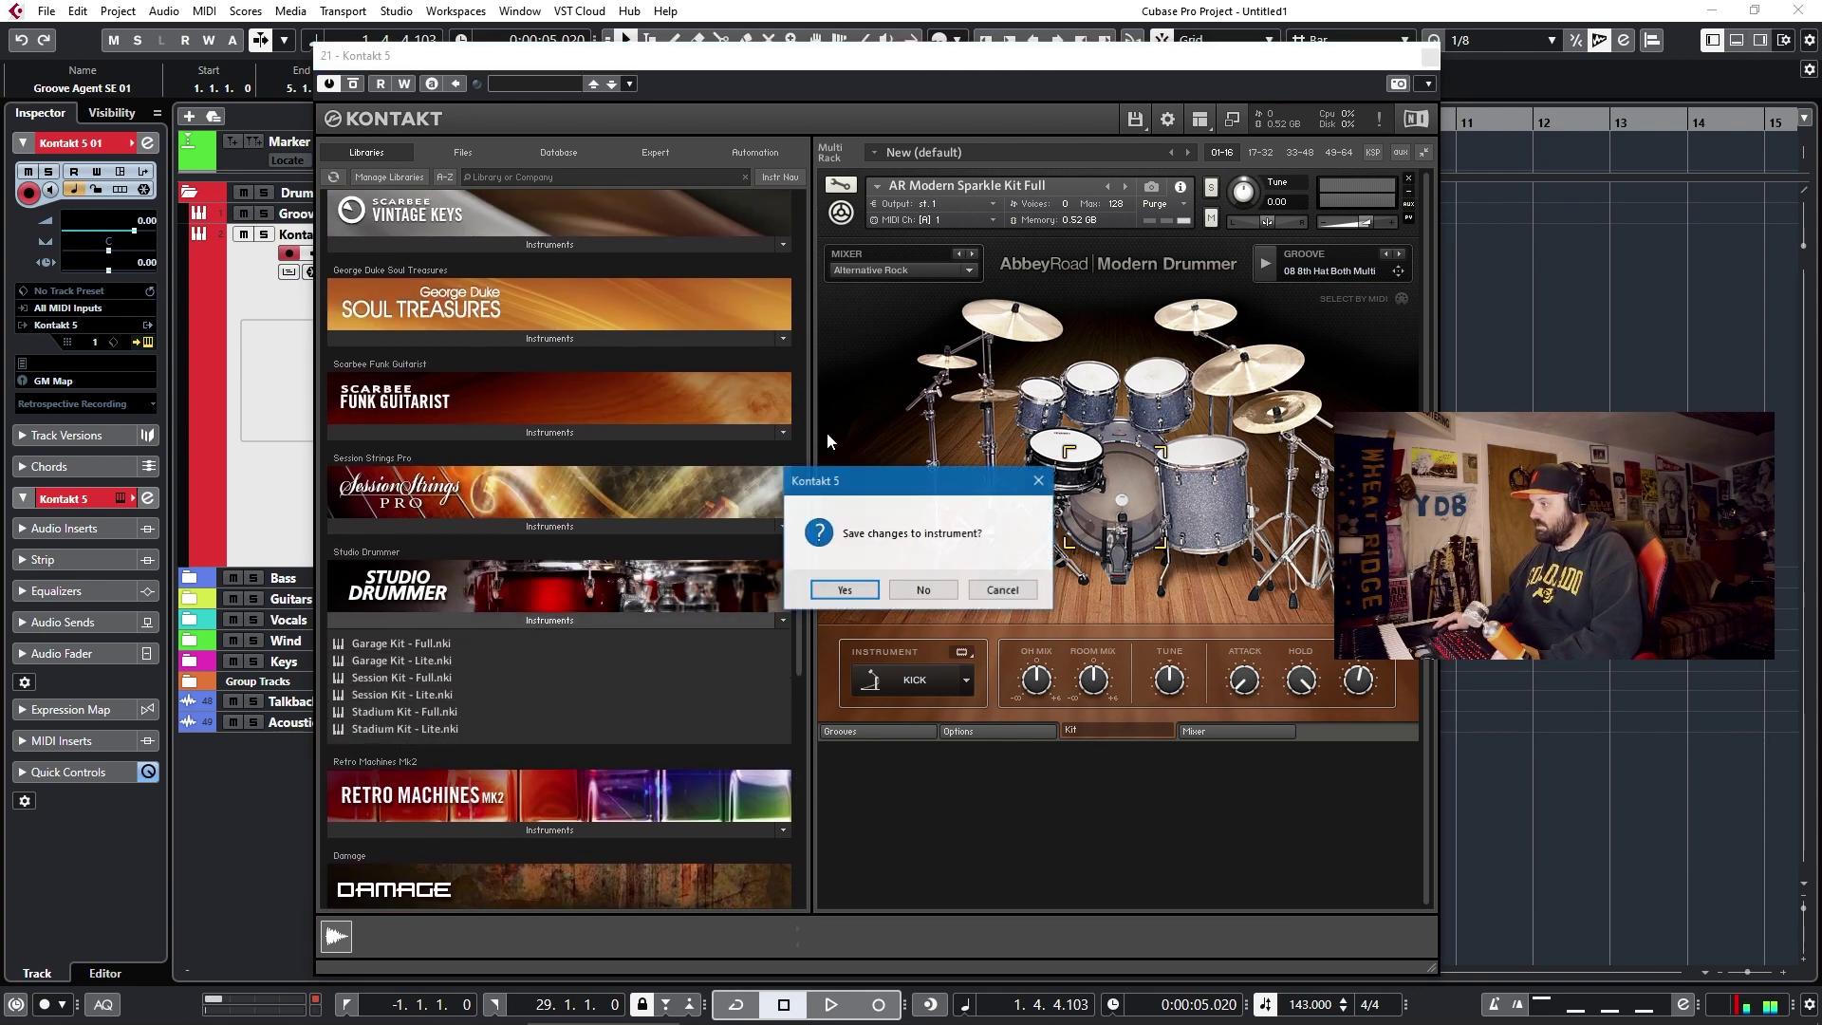
click(924, 590)
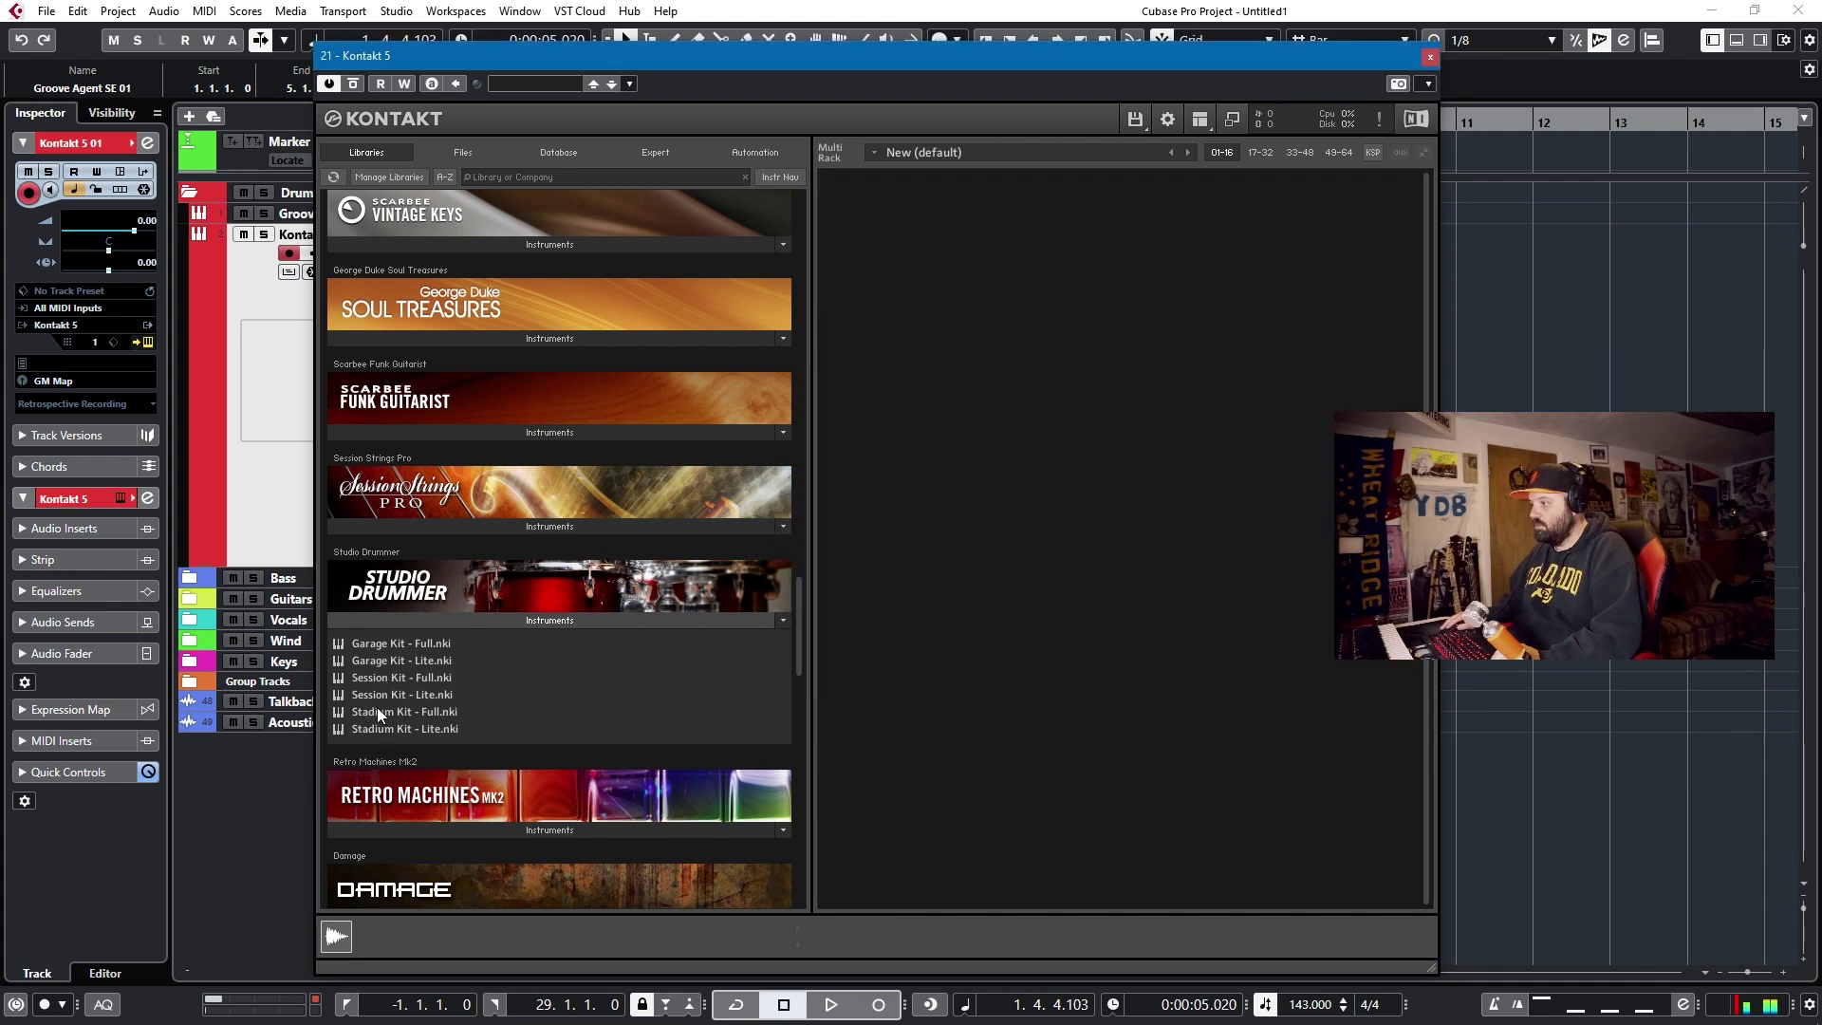
drag(385, 677, 787, 379)
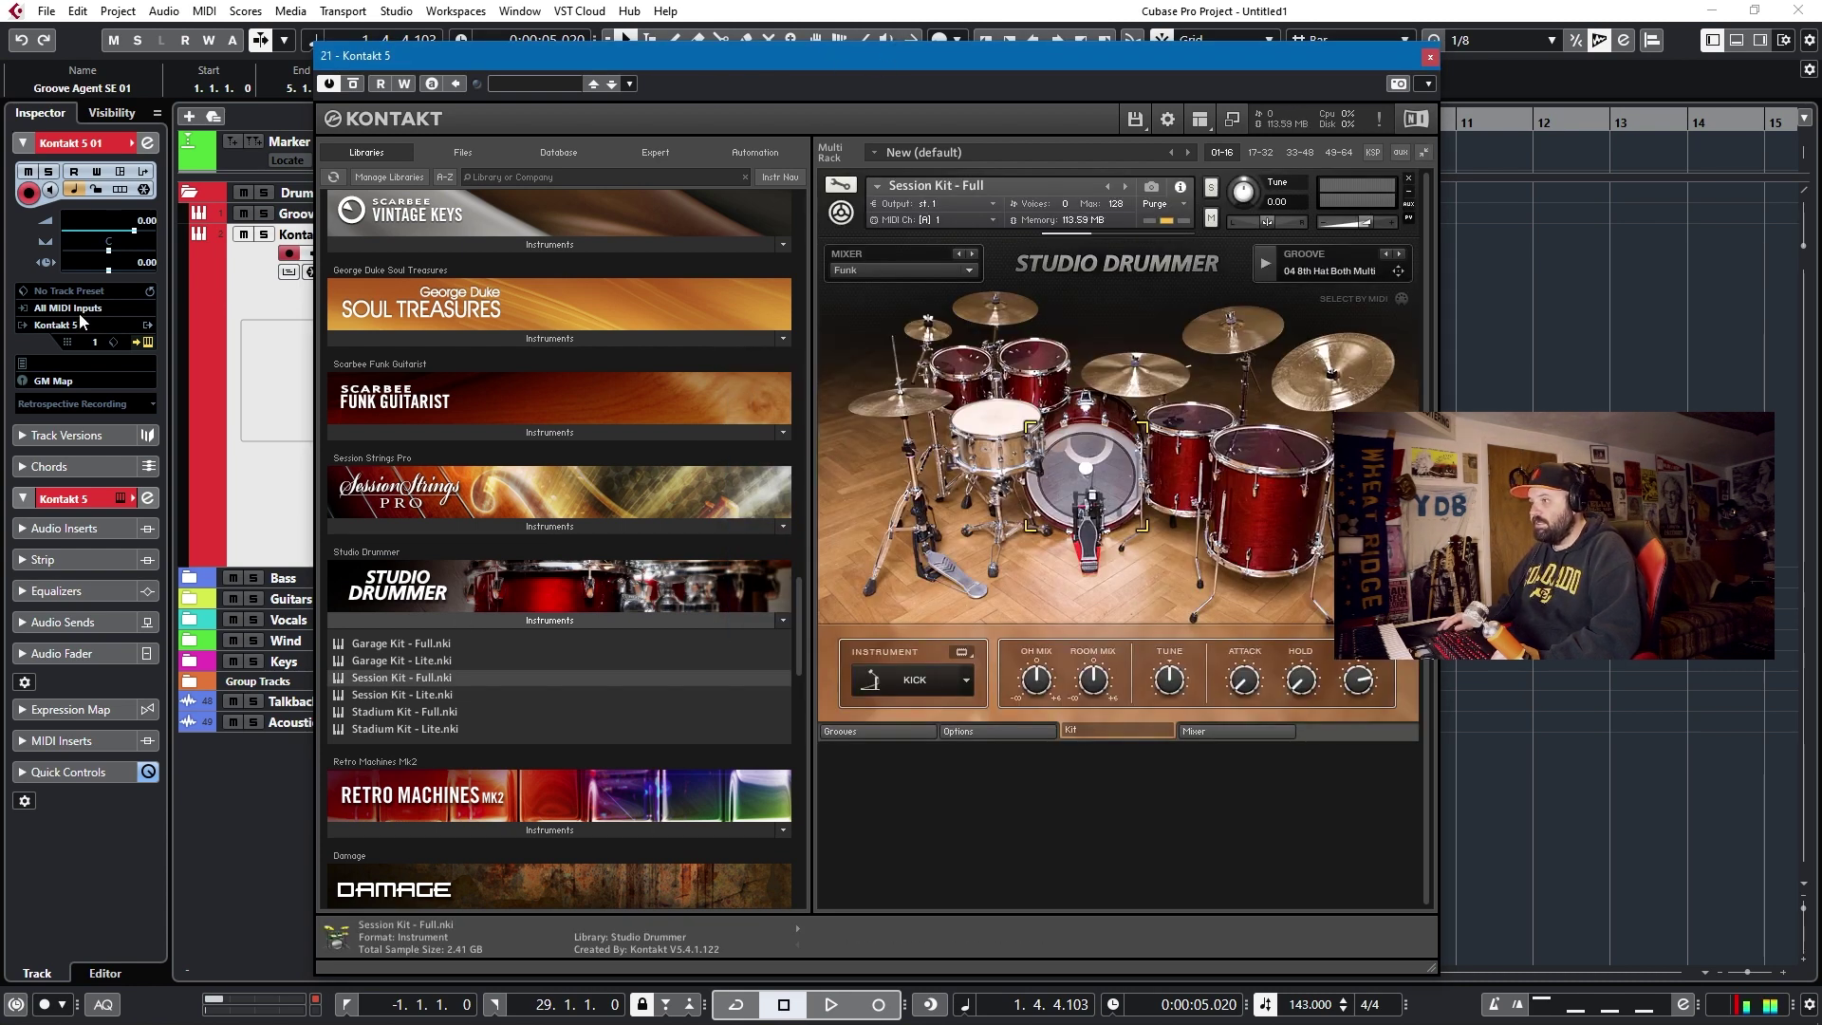
View the Kontakt track's Drum Map options in the Inspector, then close the Kontakt window
click(75, 384)
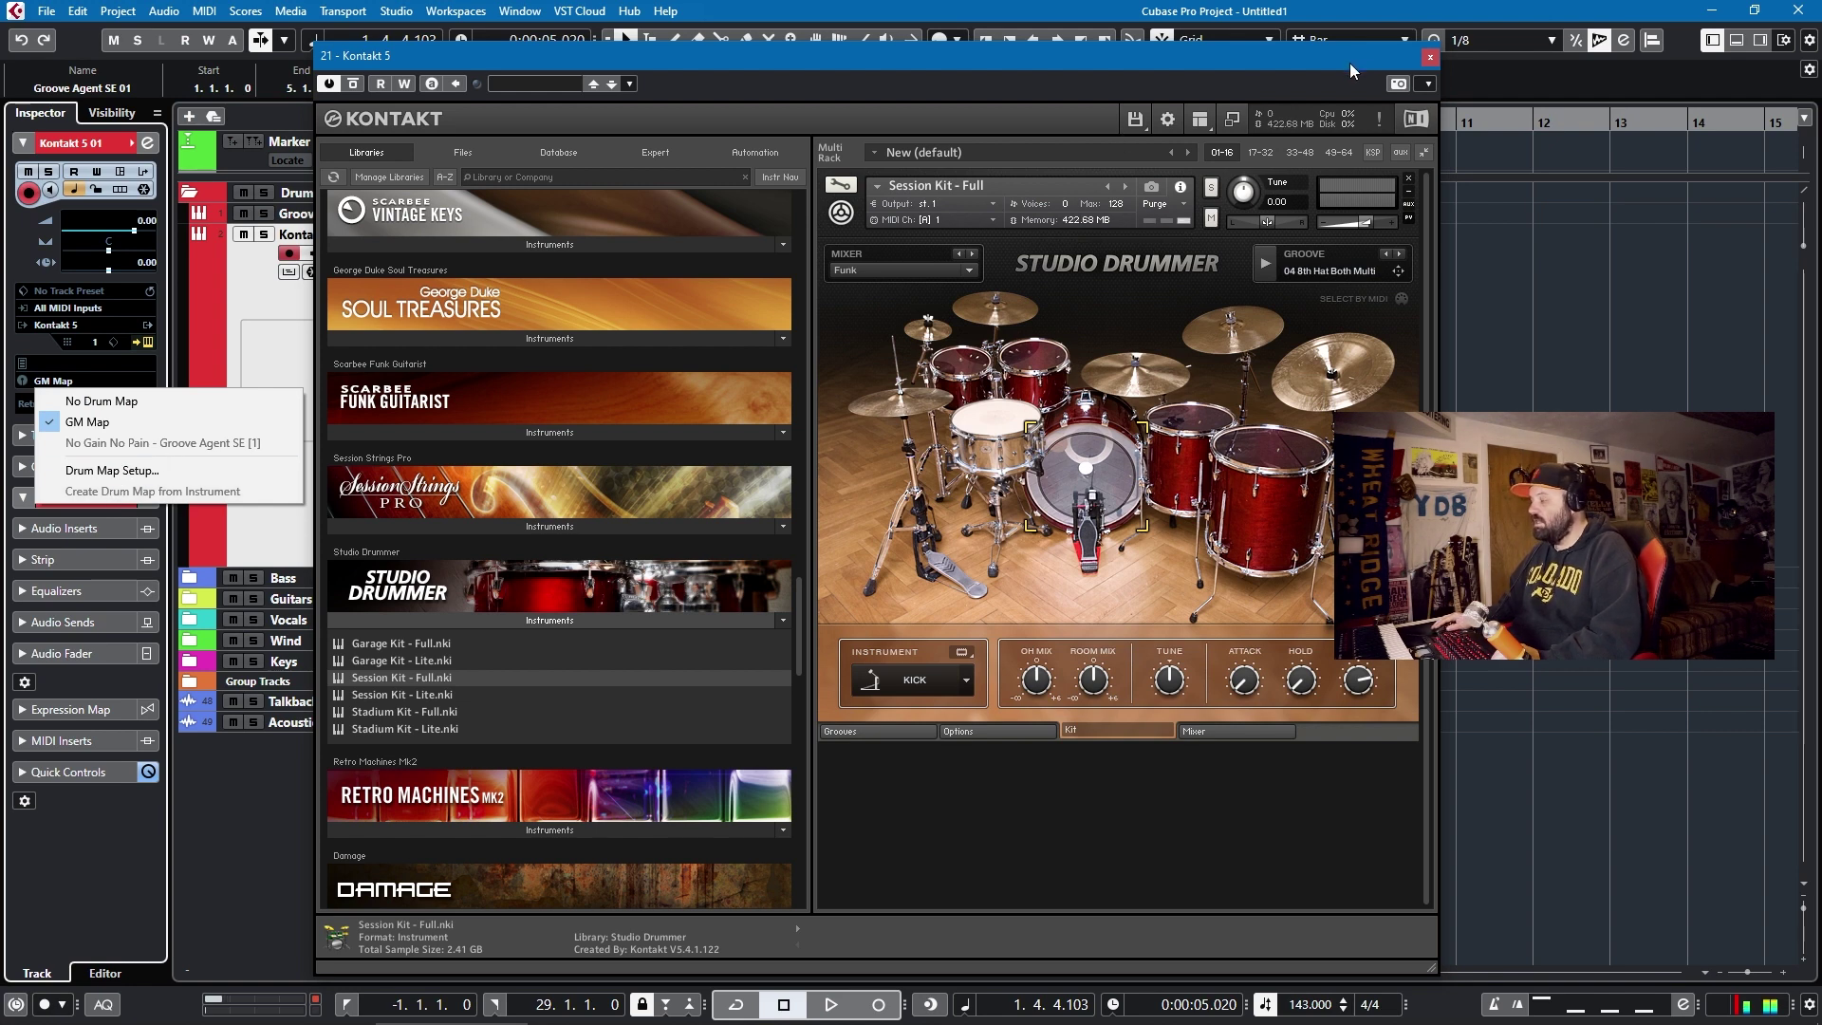
click(1431, 59)
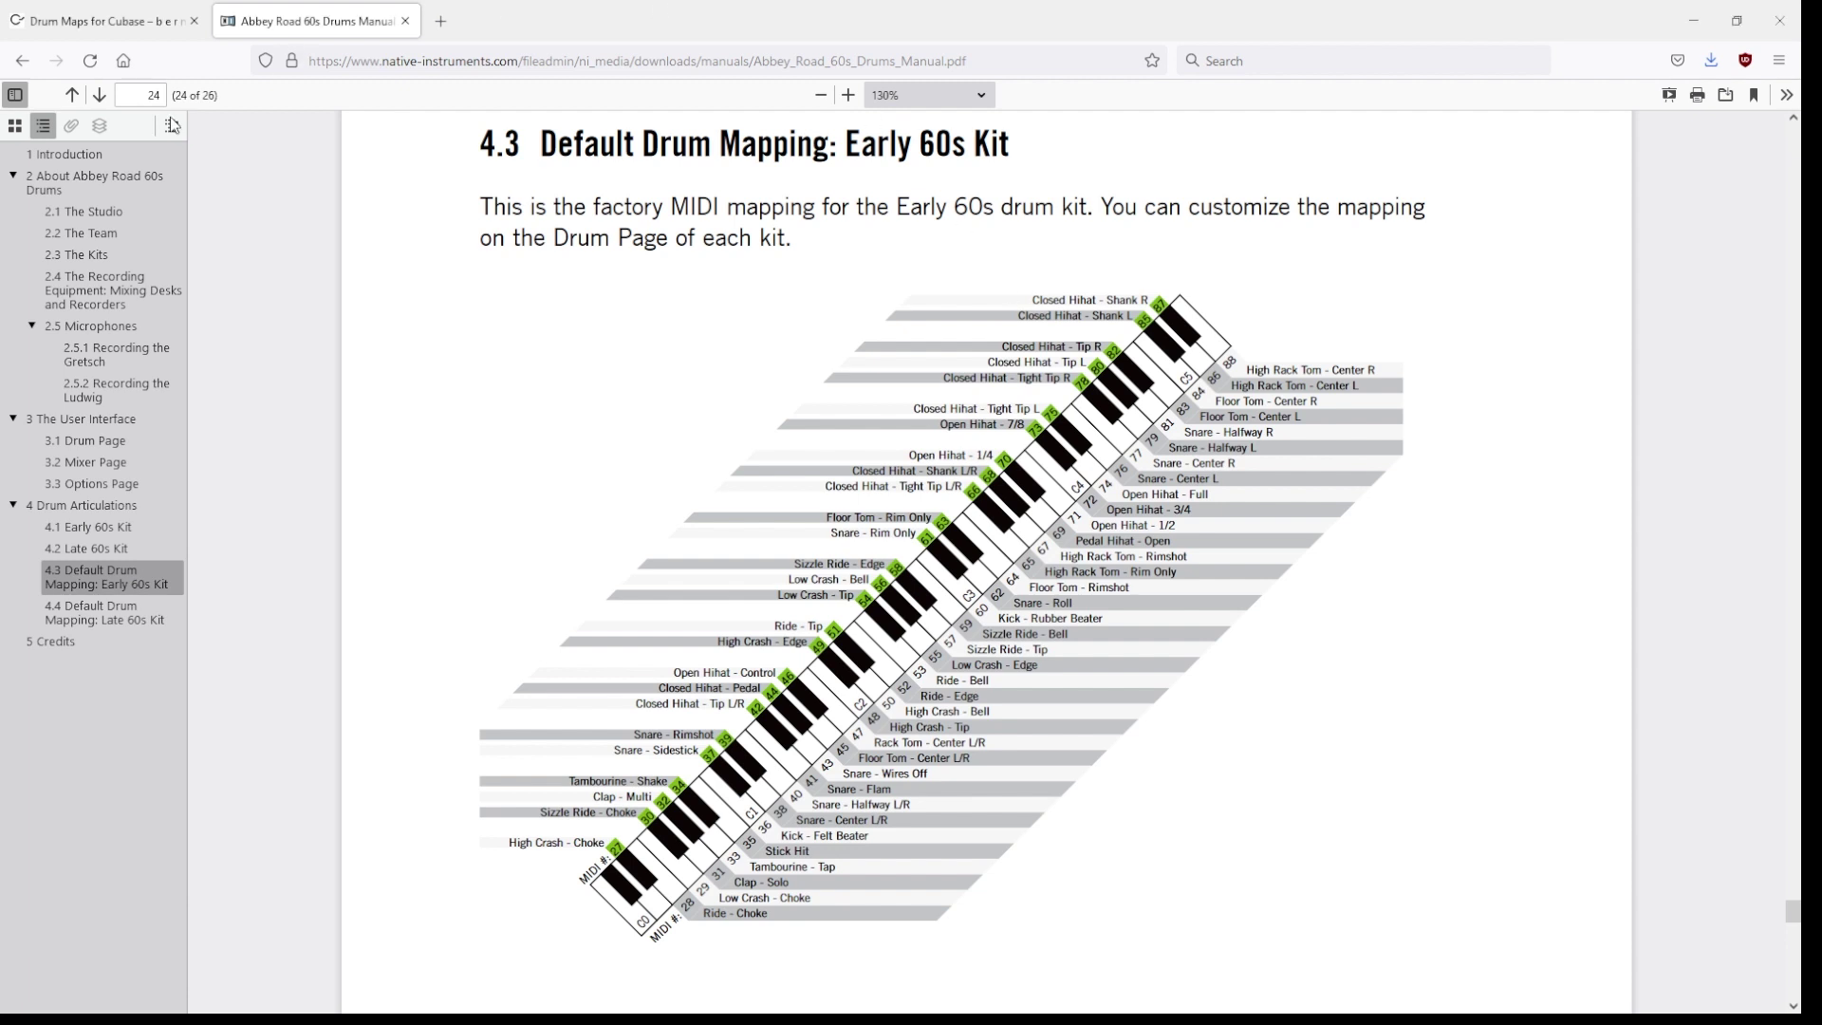
Switch back to the bernbrich.de Drum Maps for Cubase page listing the StDr kit maps
click(81, 21)
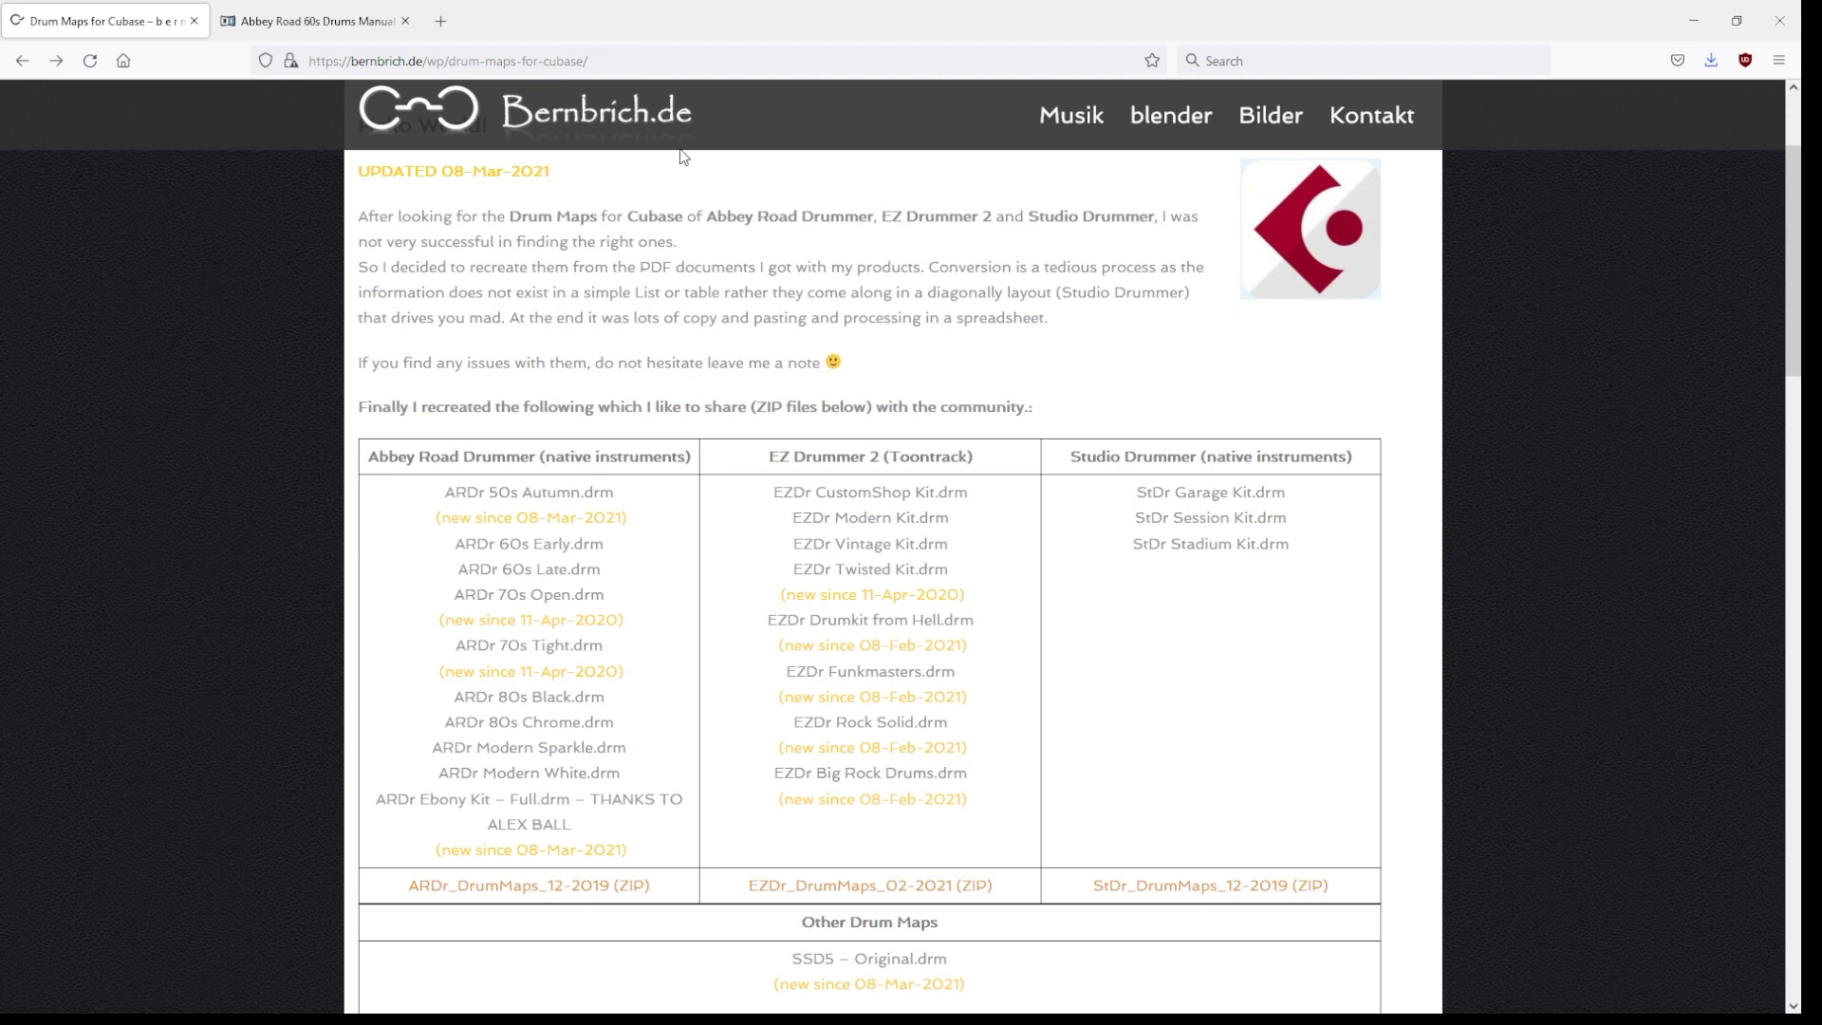
Look over the bernbrich.de drum map downloads for Abbey Road, EZ and Studio Drummer
mouse_move(1044, 122)
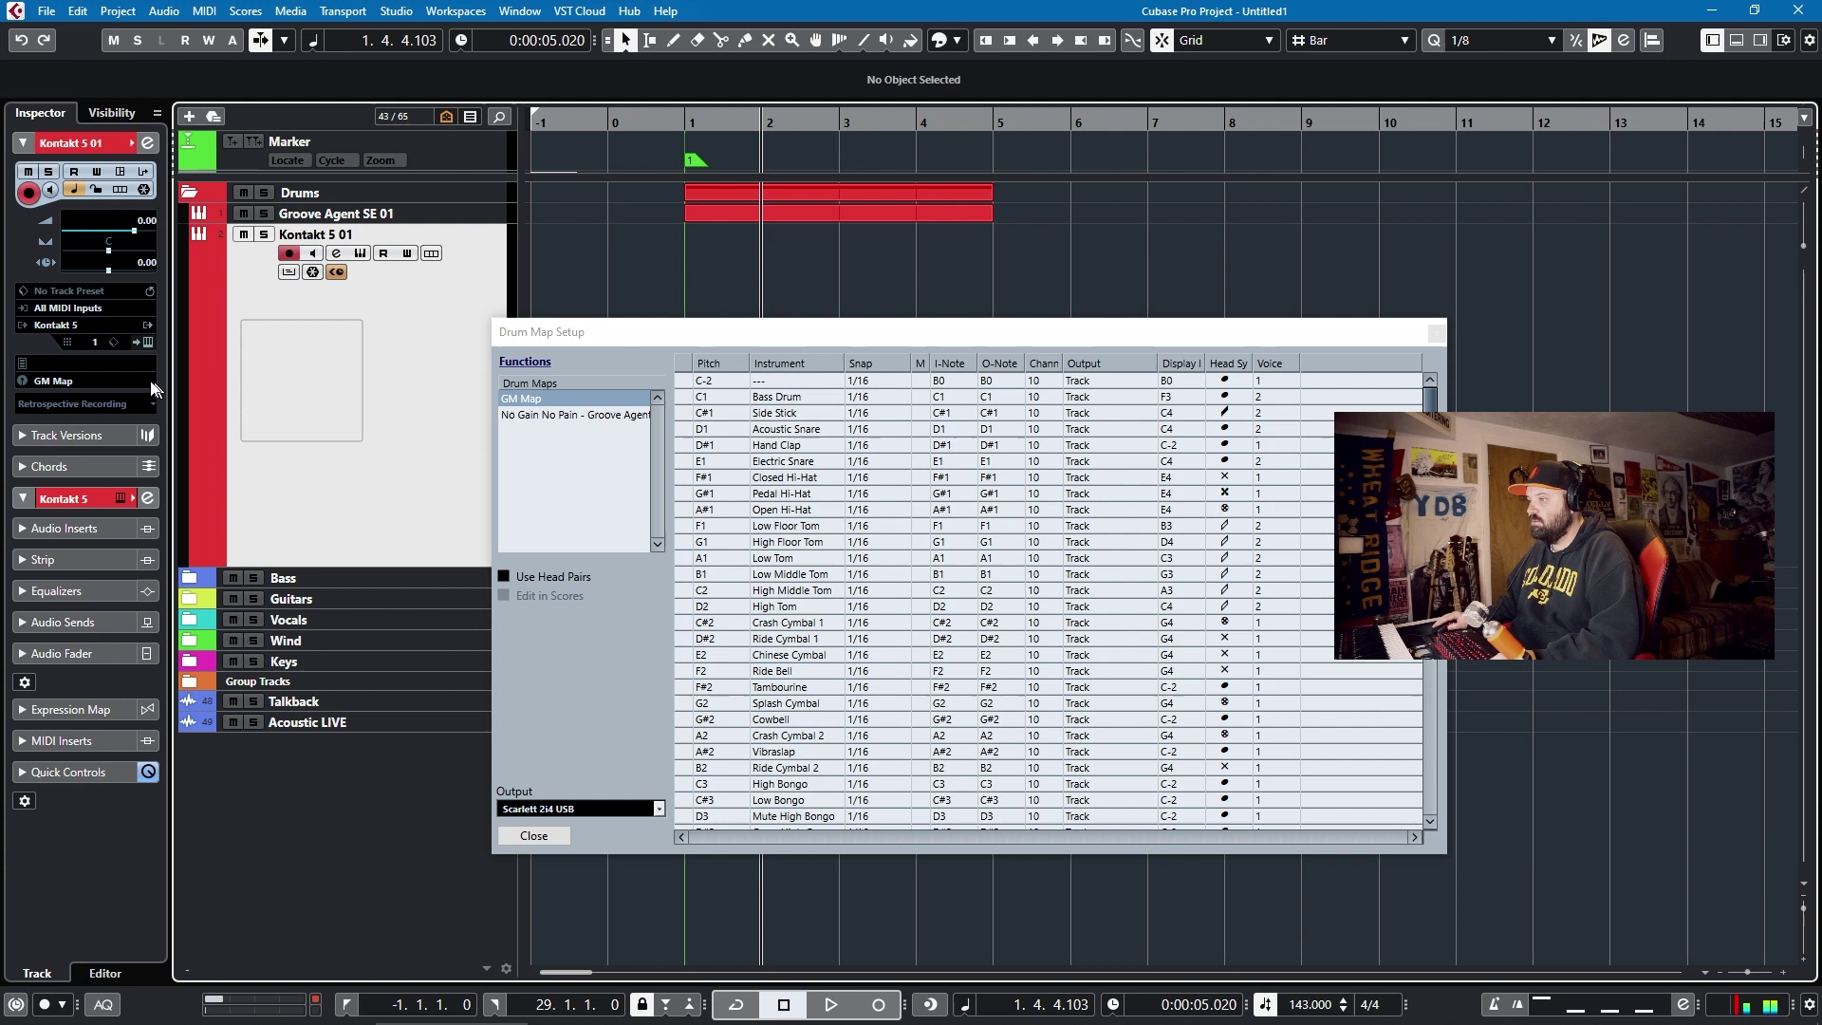
Set the Kontakt track to No Drum Map and bring Drum Map Setup back up
click(1435, 332)
click(122, 381)
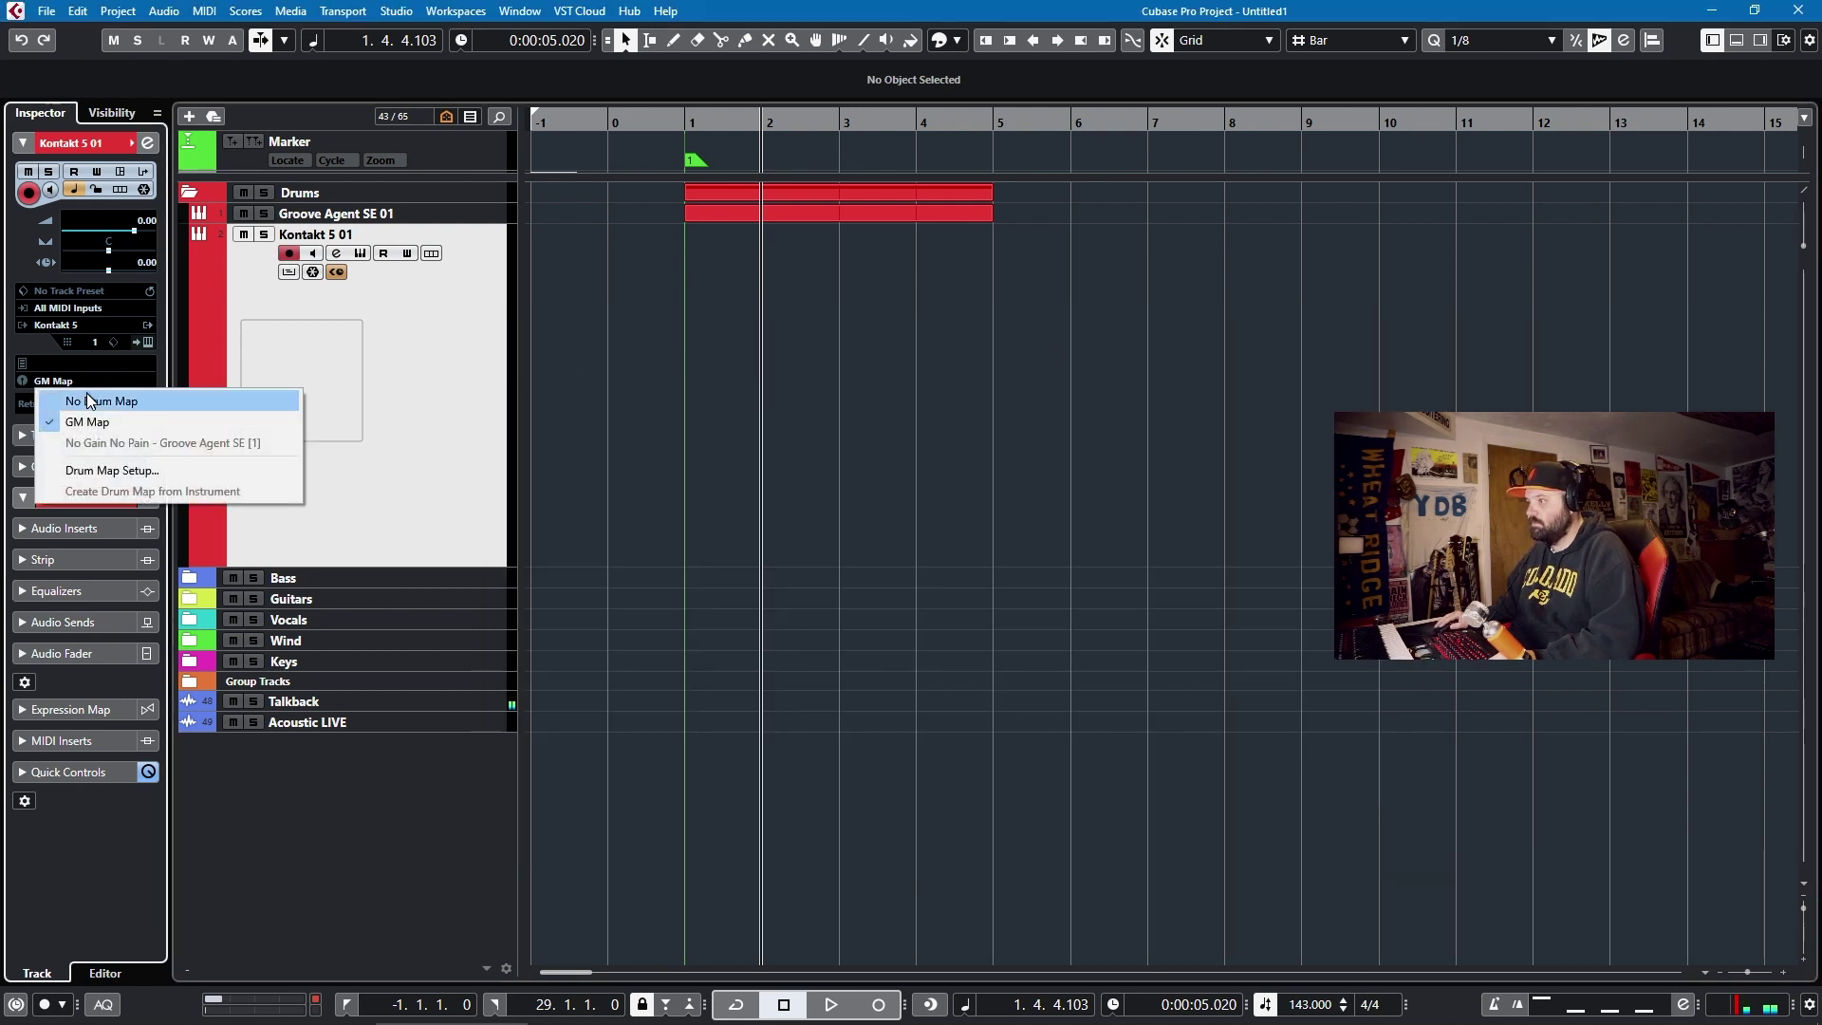
click(86, 395)
click(88, 382)
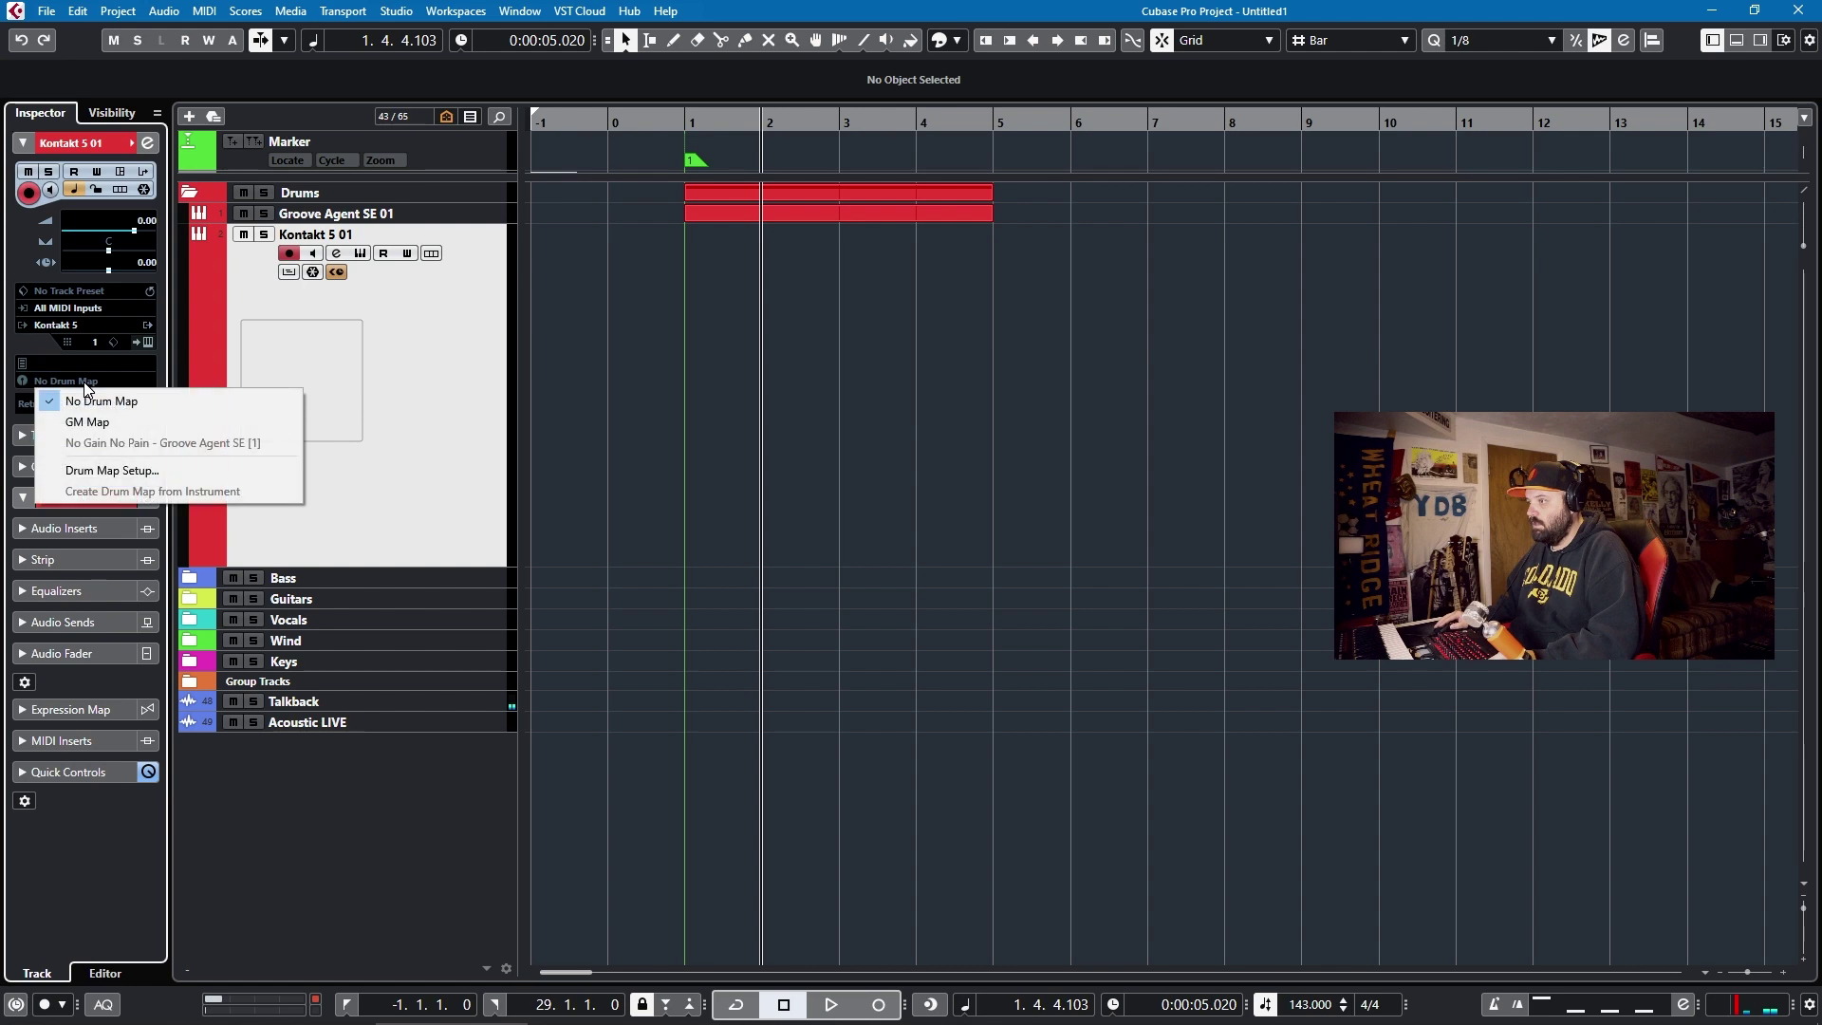
click(114, 475)
Load StDr Session Kit.drm from New Drum Maps > StDr_DrumMaps_12-2019 into the drum maps
click(545, 366)
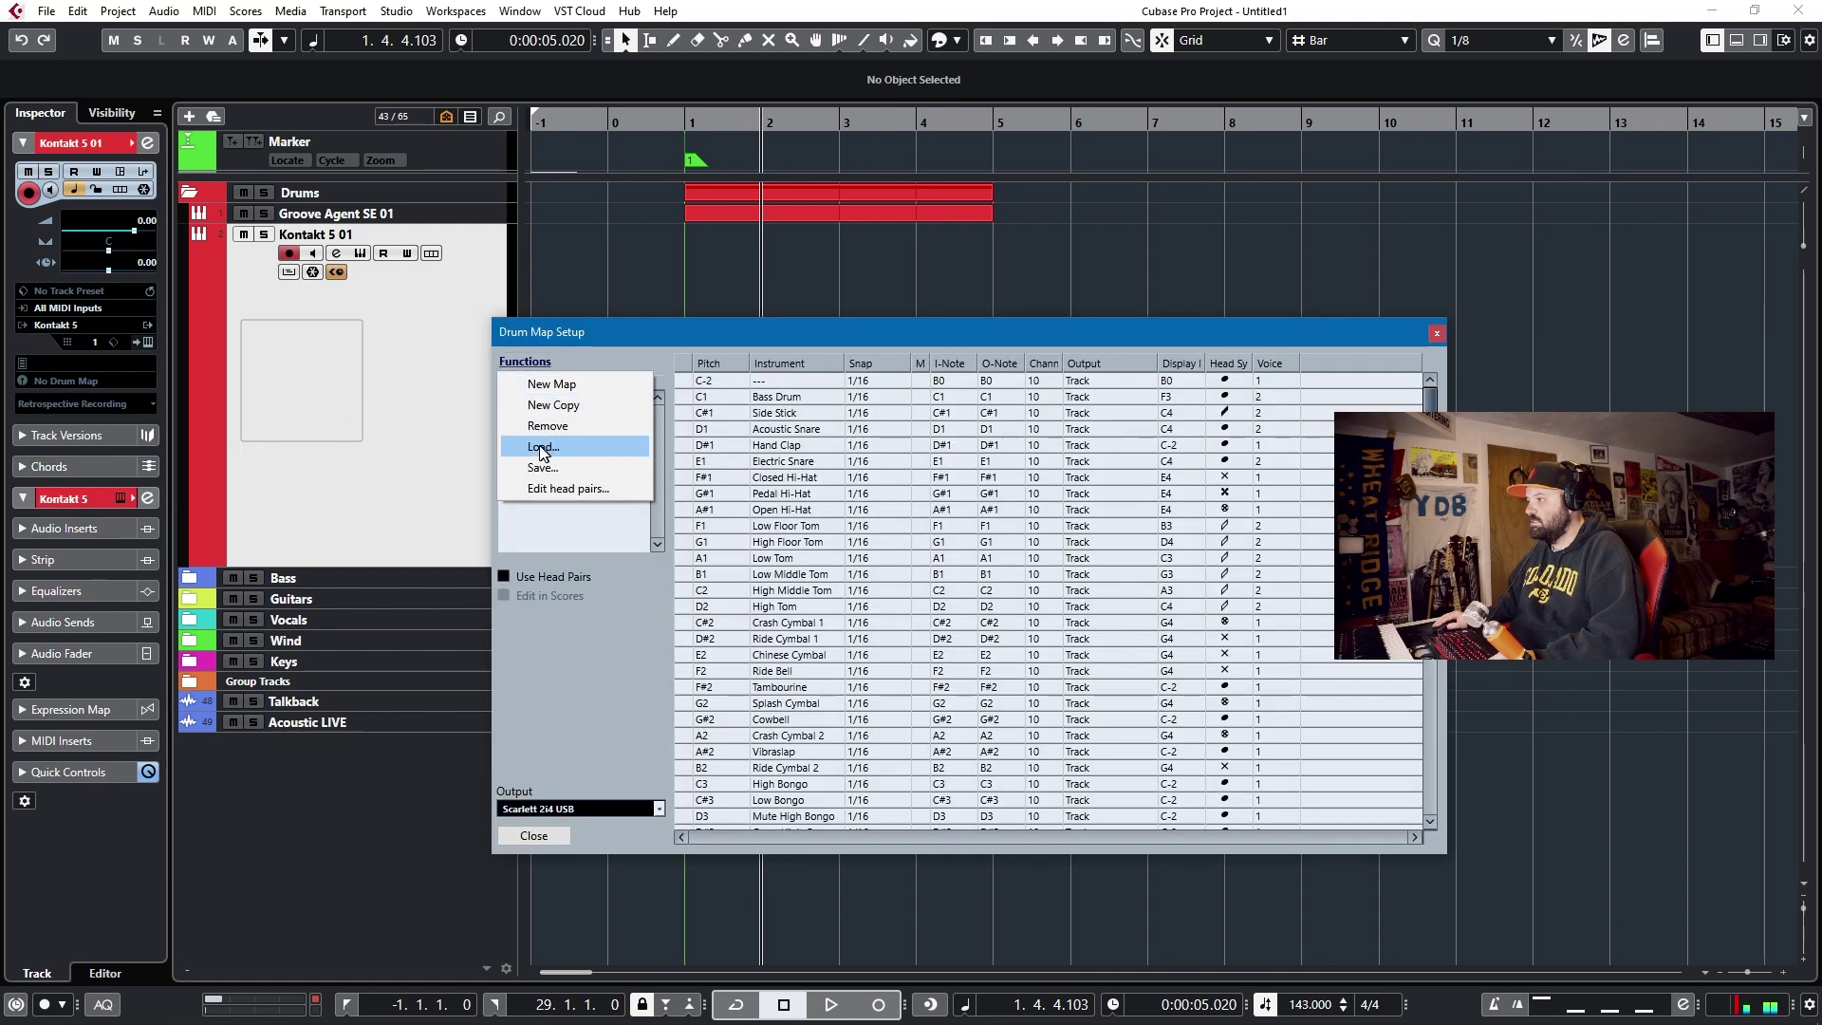
click(517, 424)
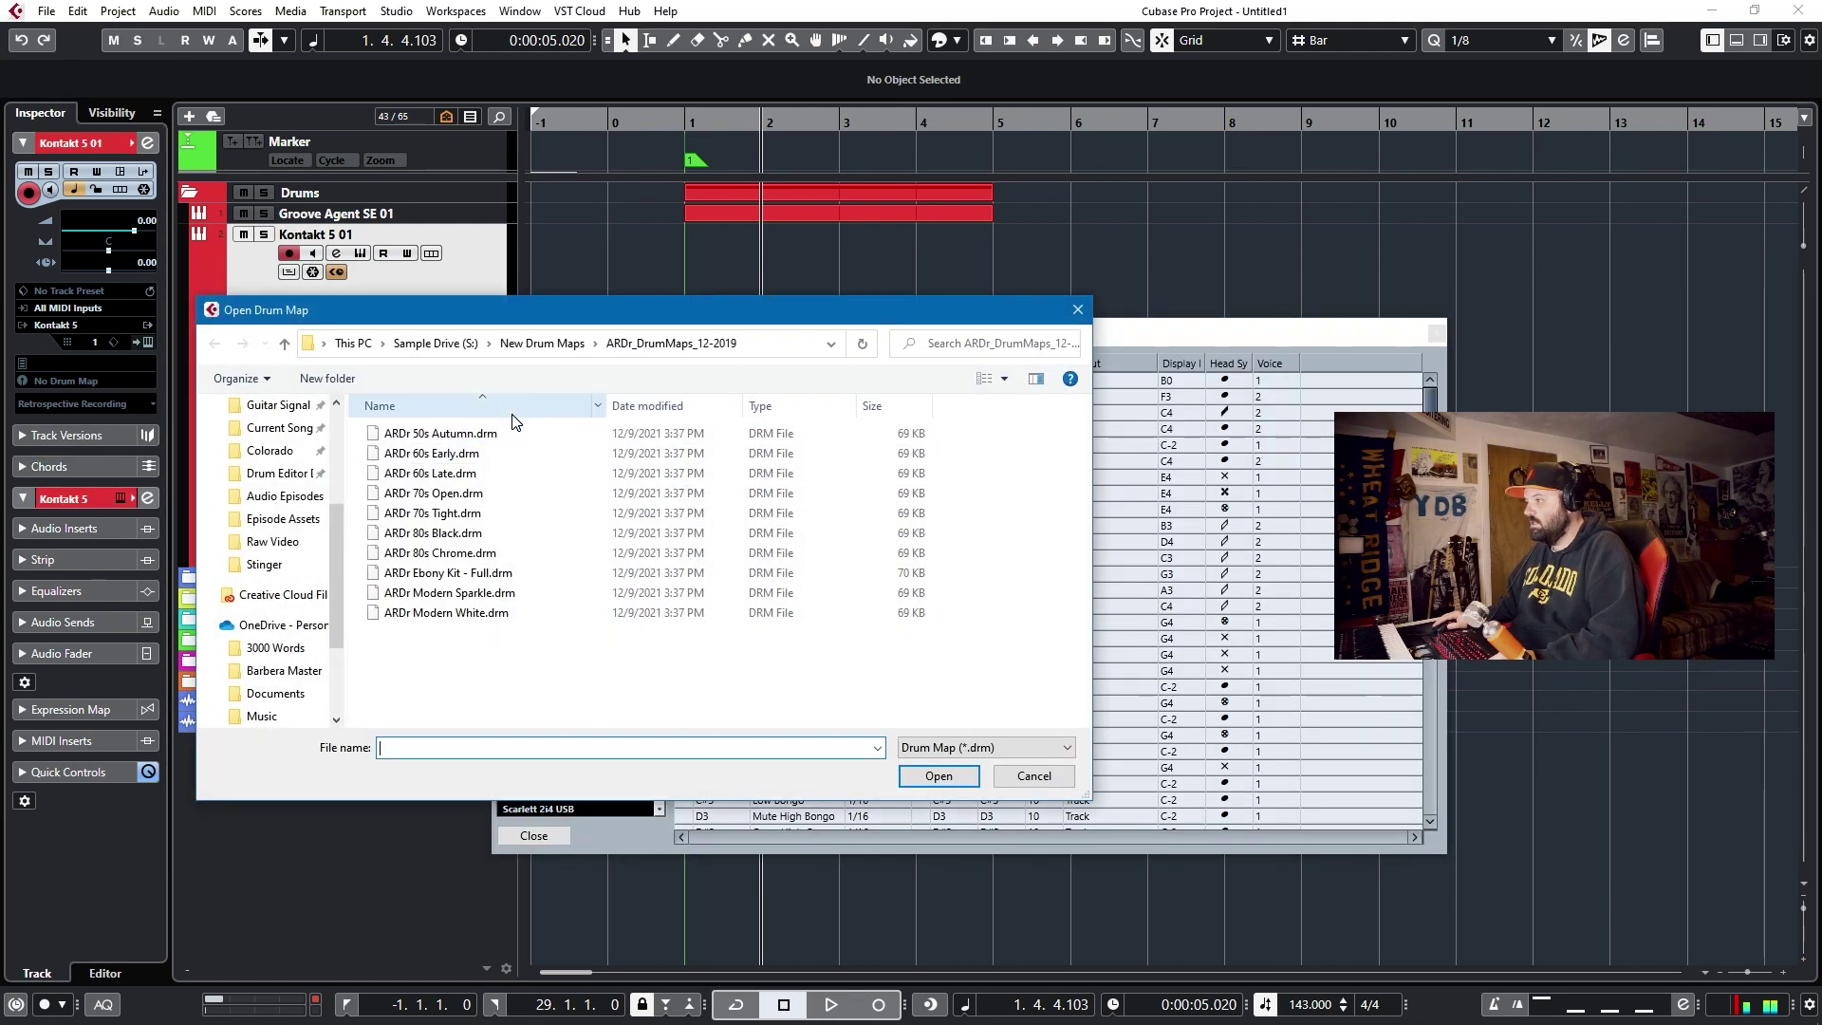
click(542, 342)
double_click(448, 453)
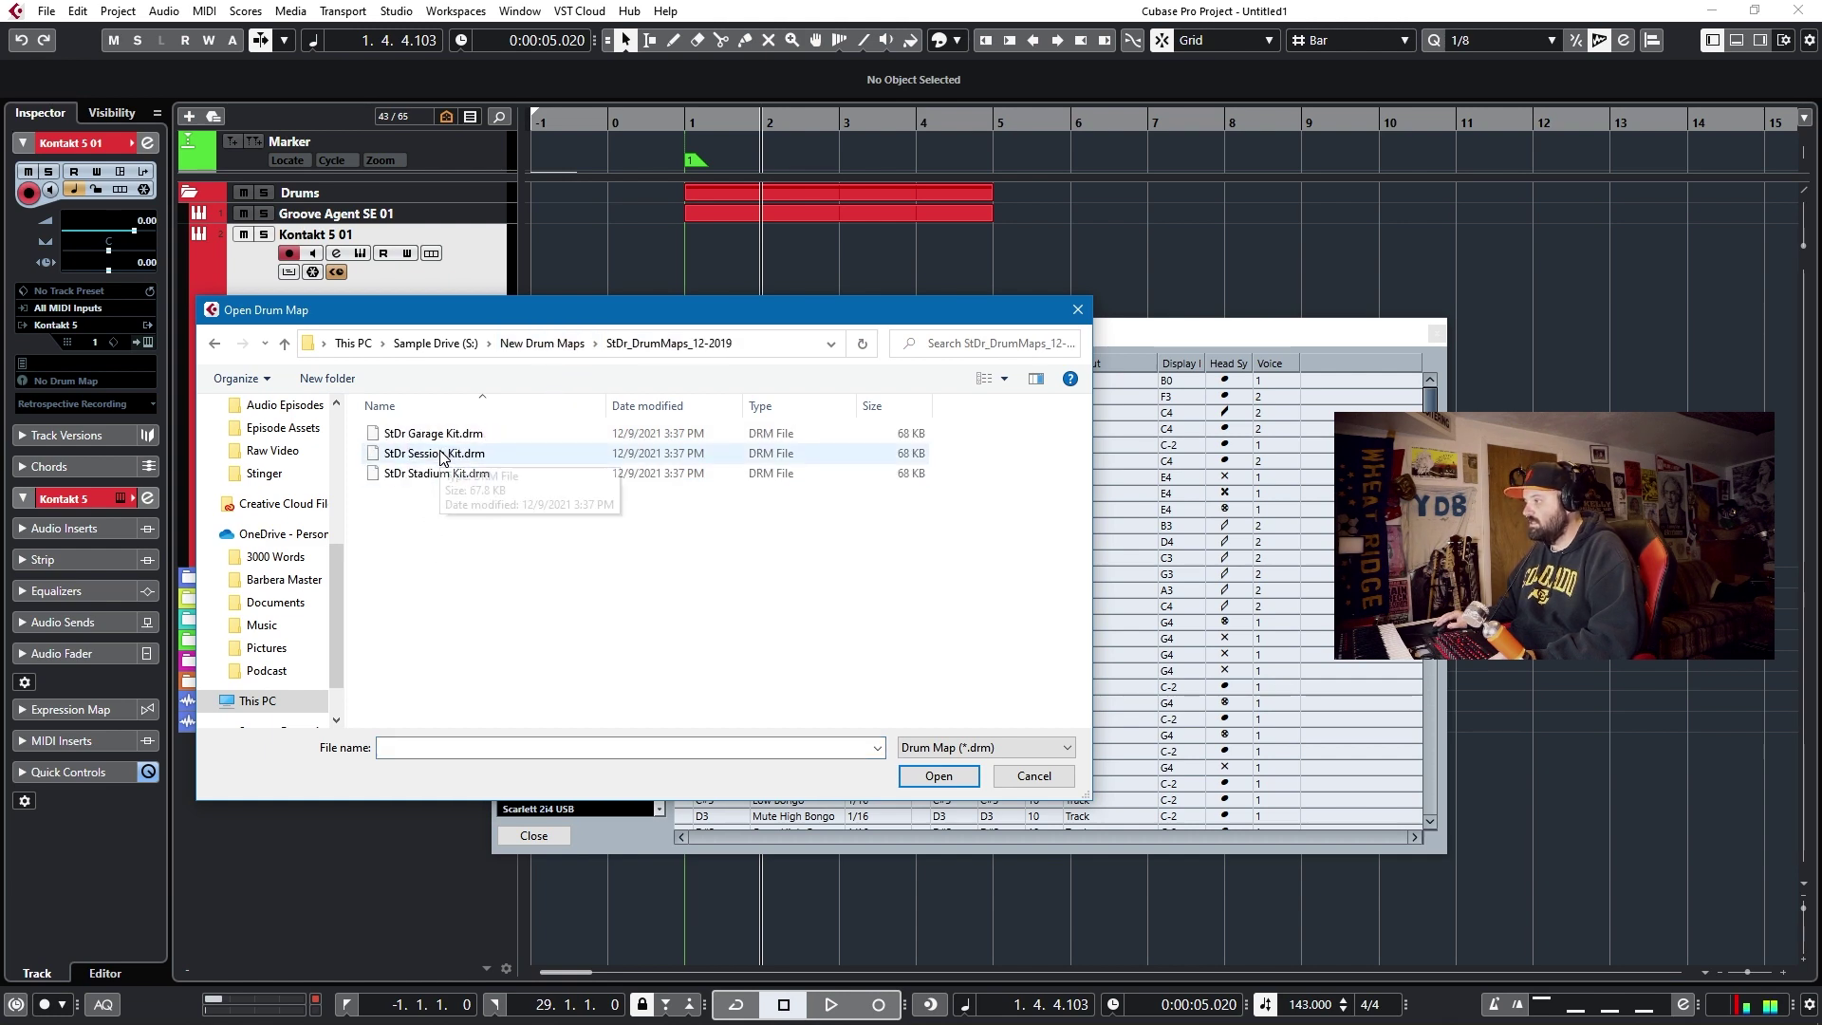
double_click(442, 454)
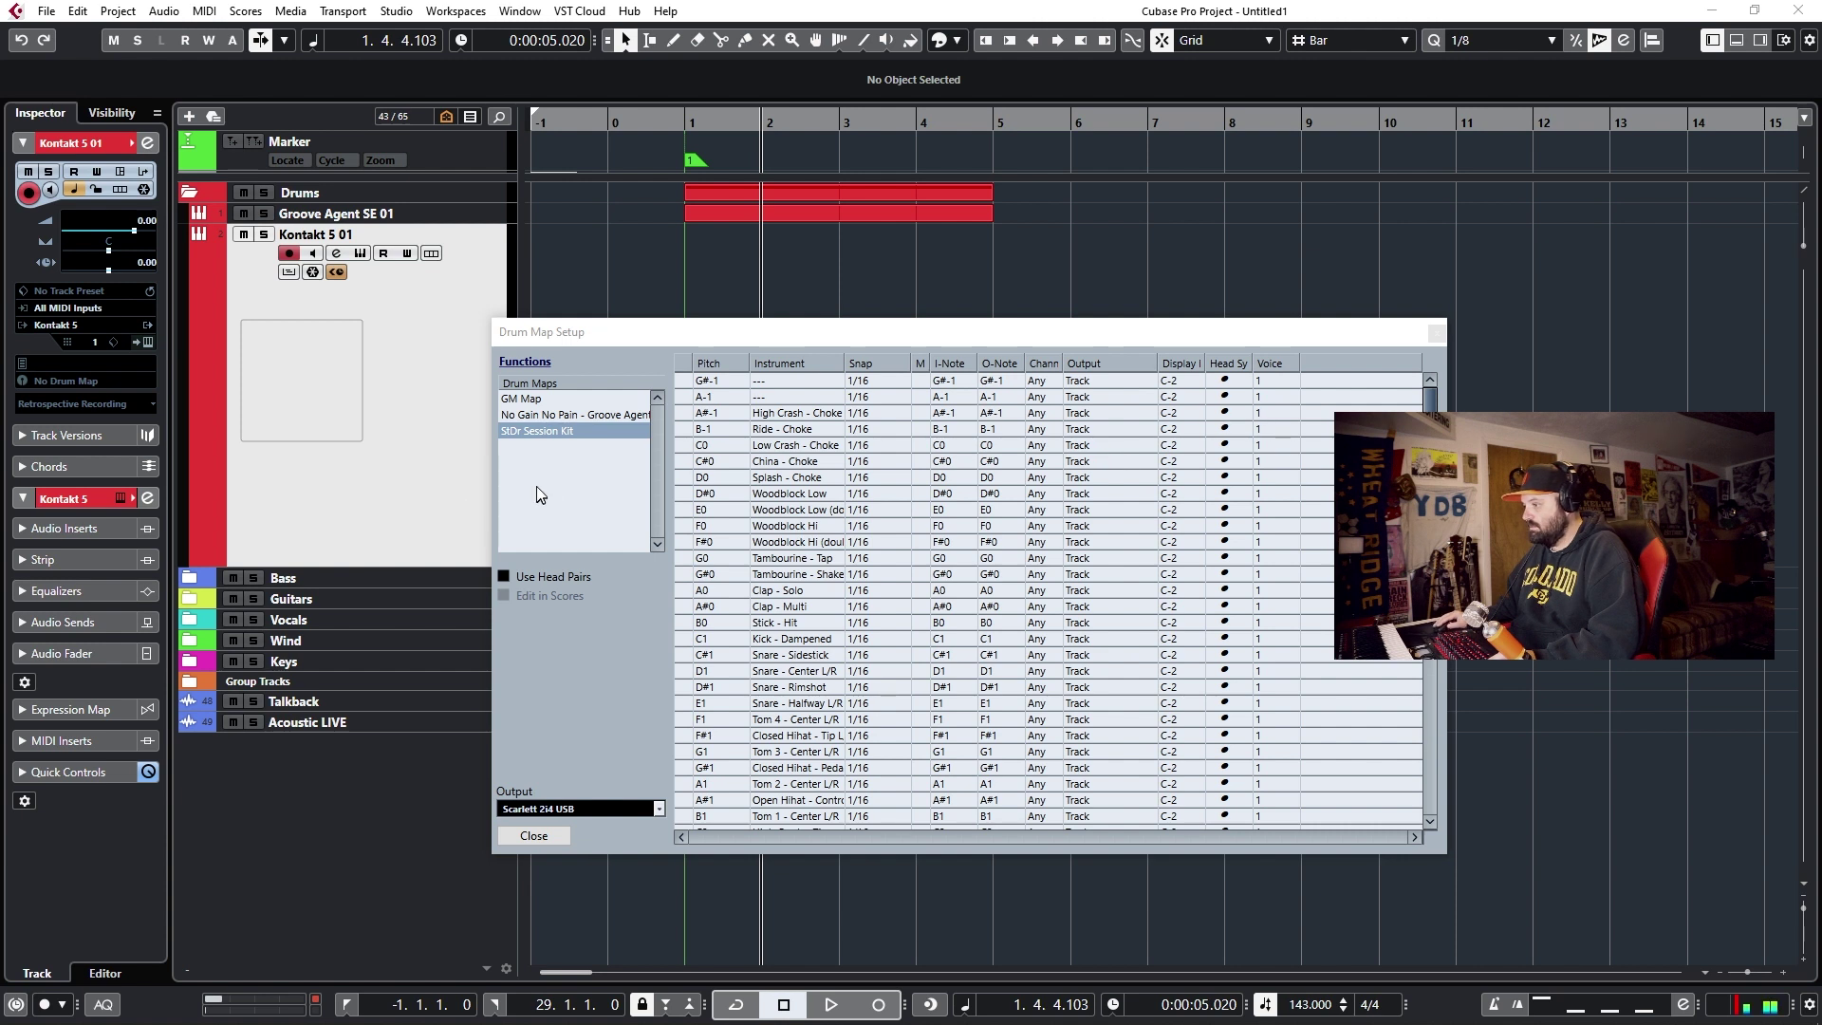
Assign the StDr Session Kit drum map to the Kontakt 5 01 track
click(534, 837)
click(94, 380)
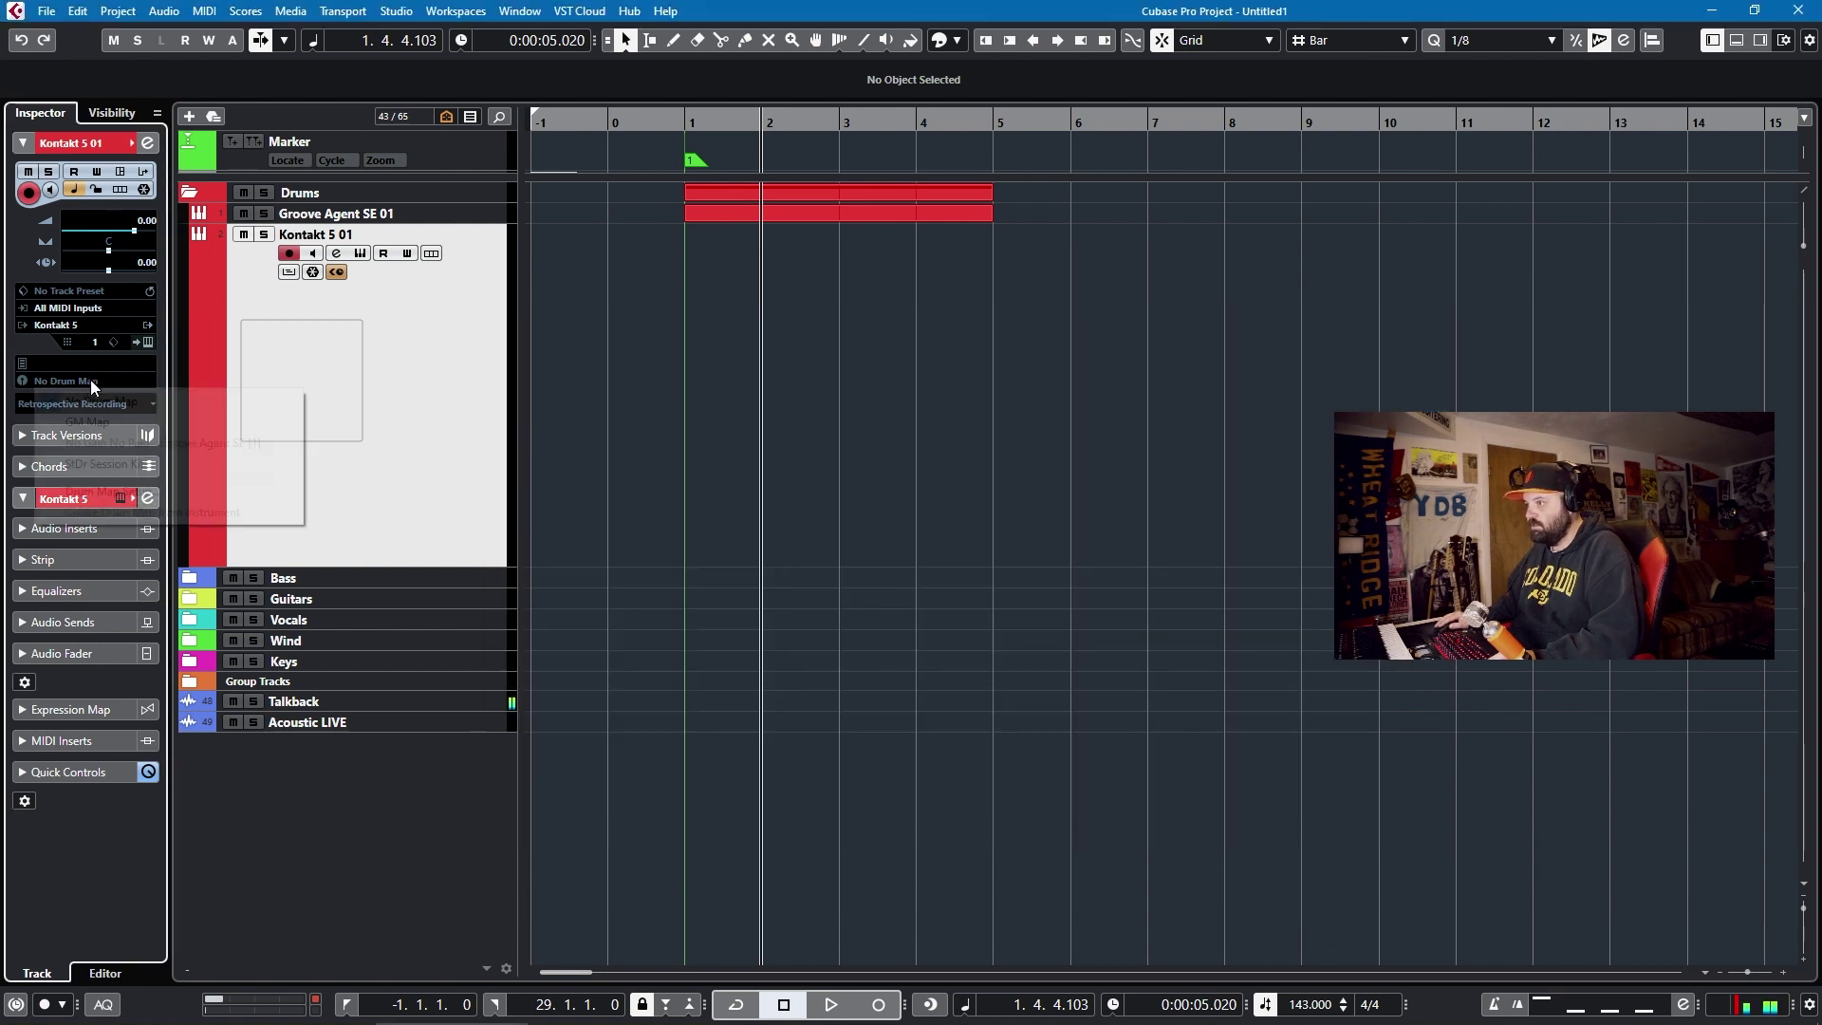
click(142, 462)
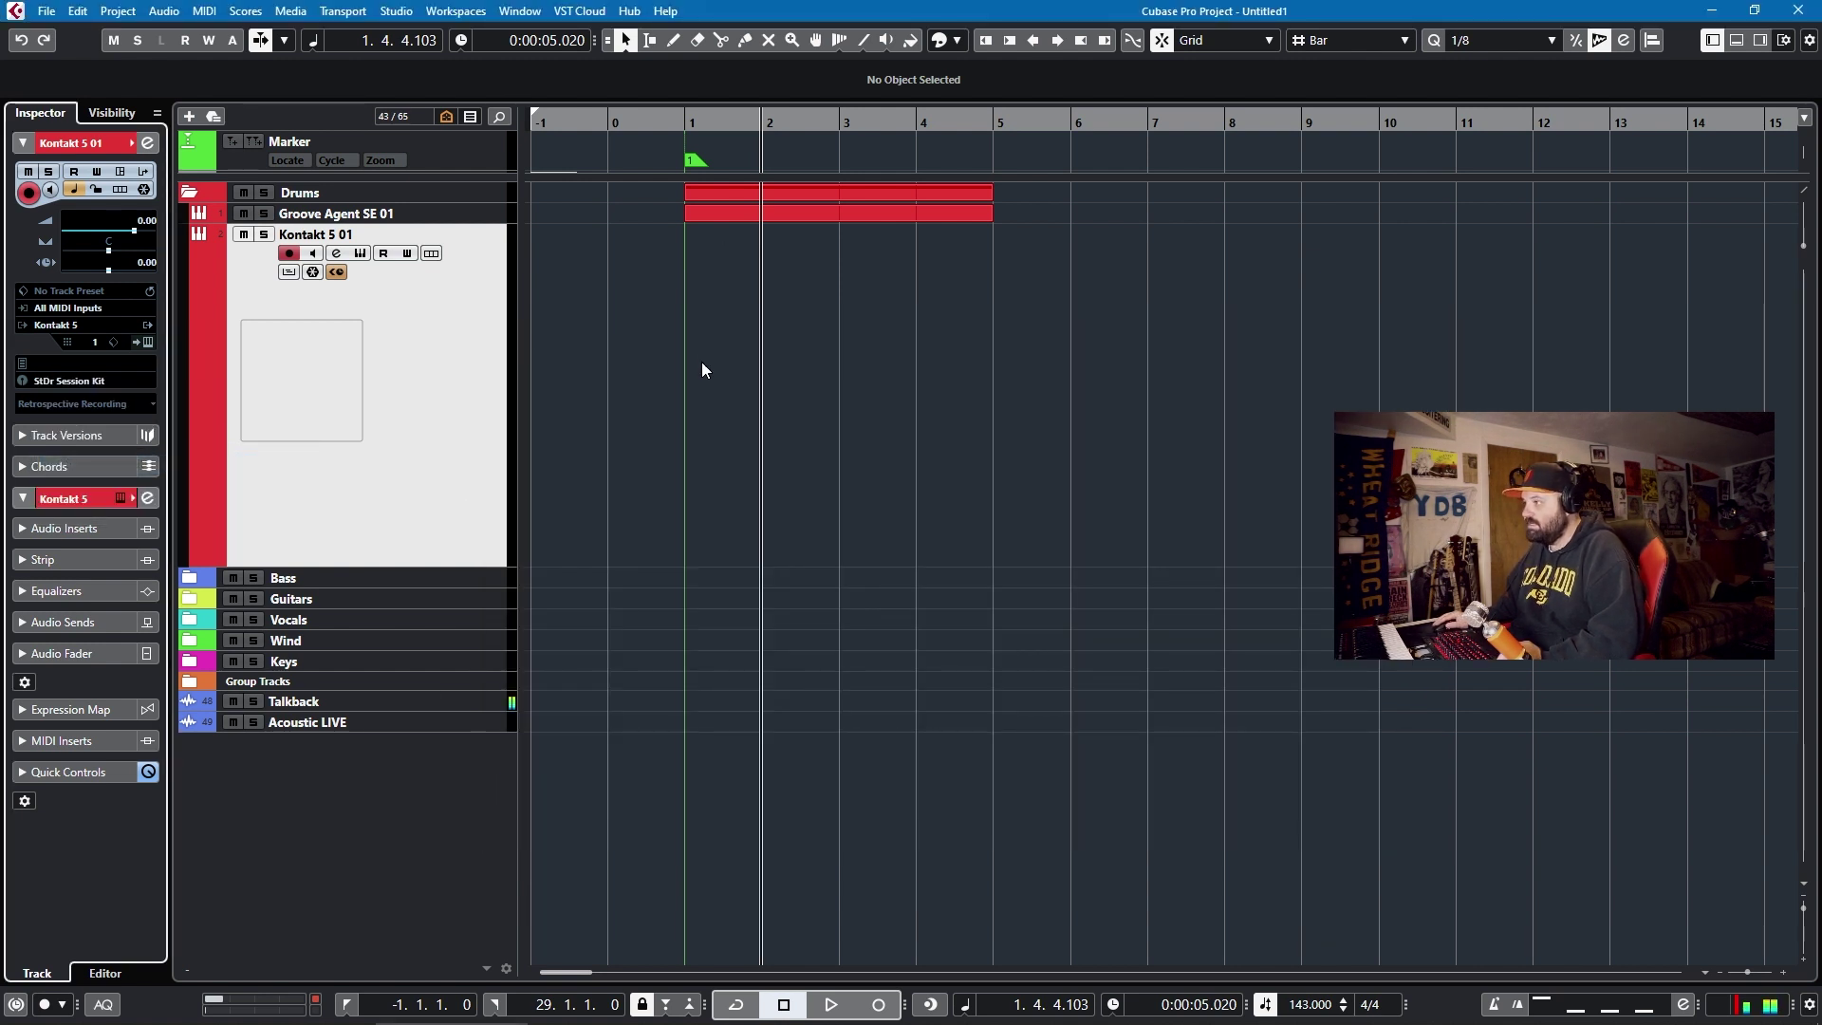
Draw a MIDI part across bars 1–5 and open it in the Drum Editor
mouse_move(709, 353)
mouse_down()
mouse_move(1070, 374)
mouse_move(1001, 372)
mouse_up()
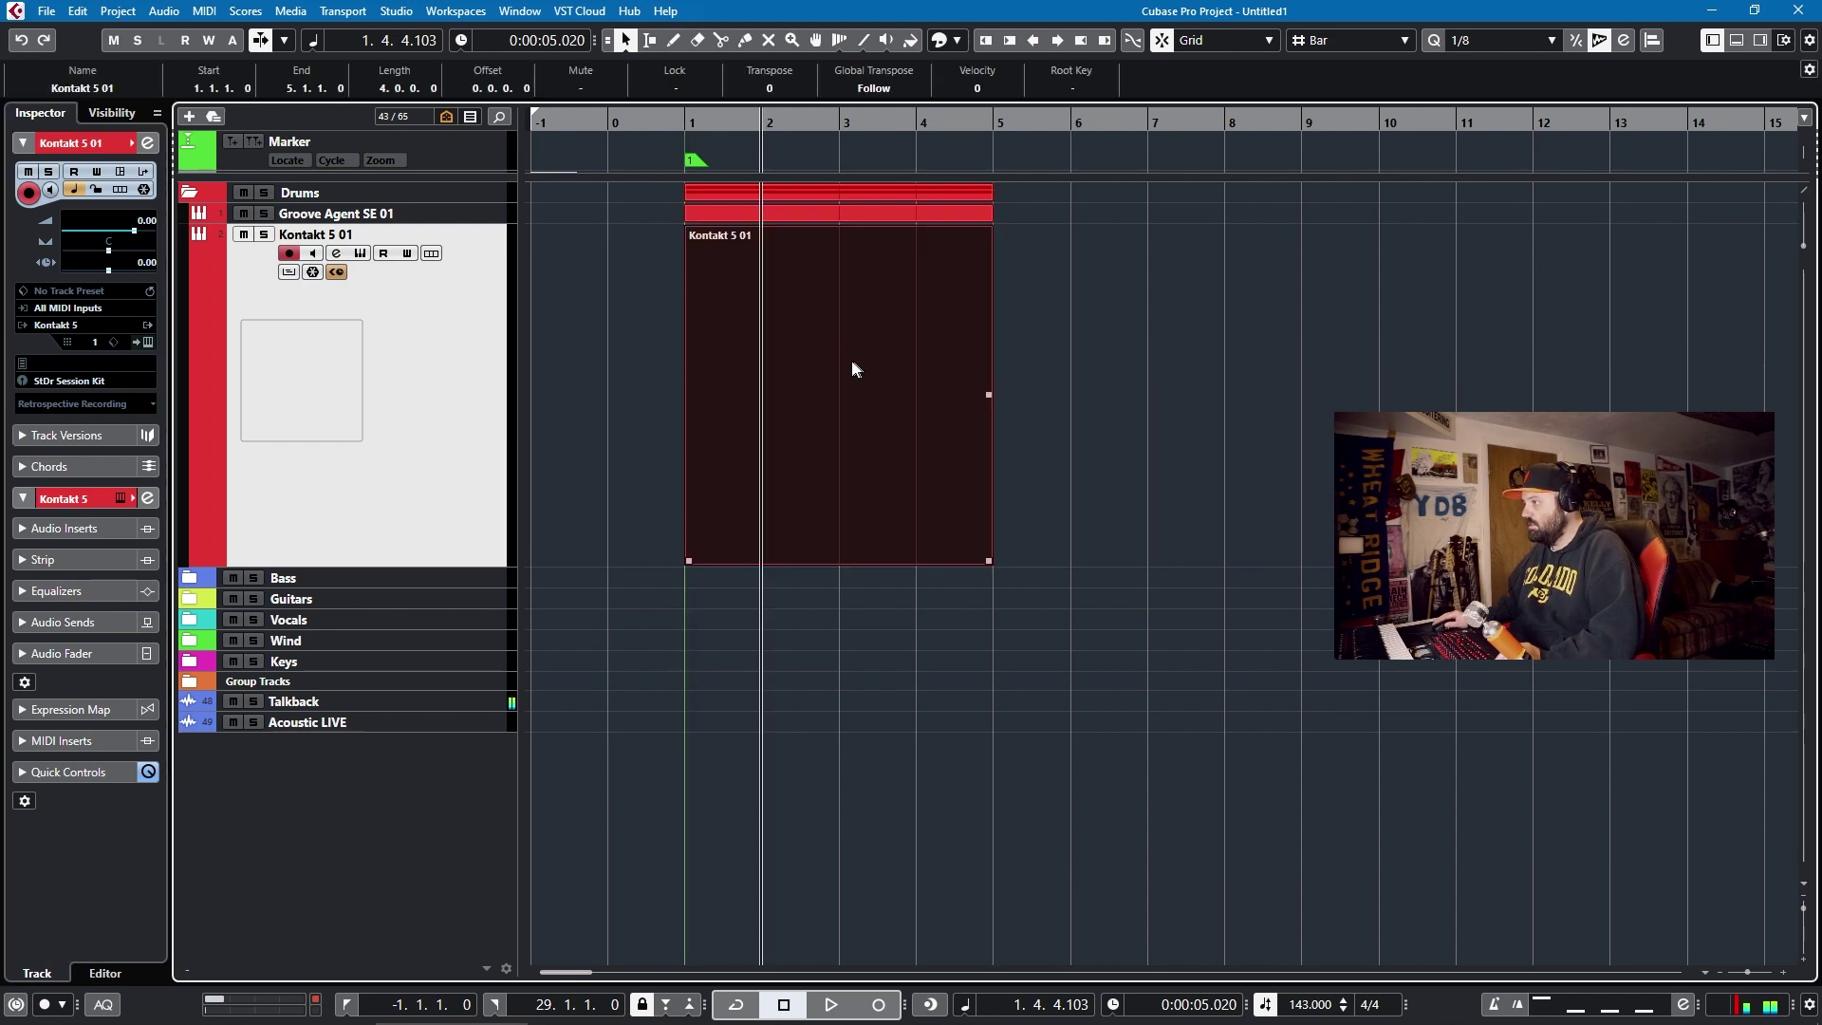
double_click(851, 358)
scroll(246, 343, down, 3)
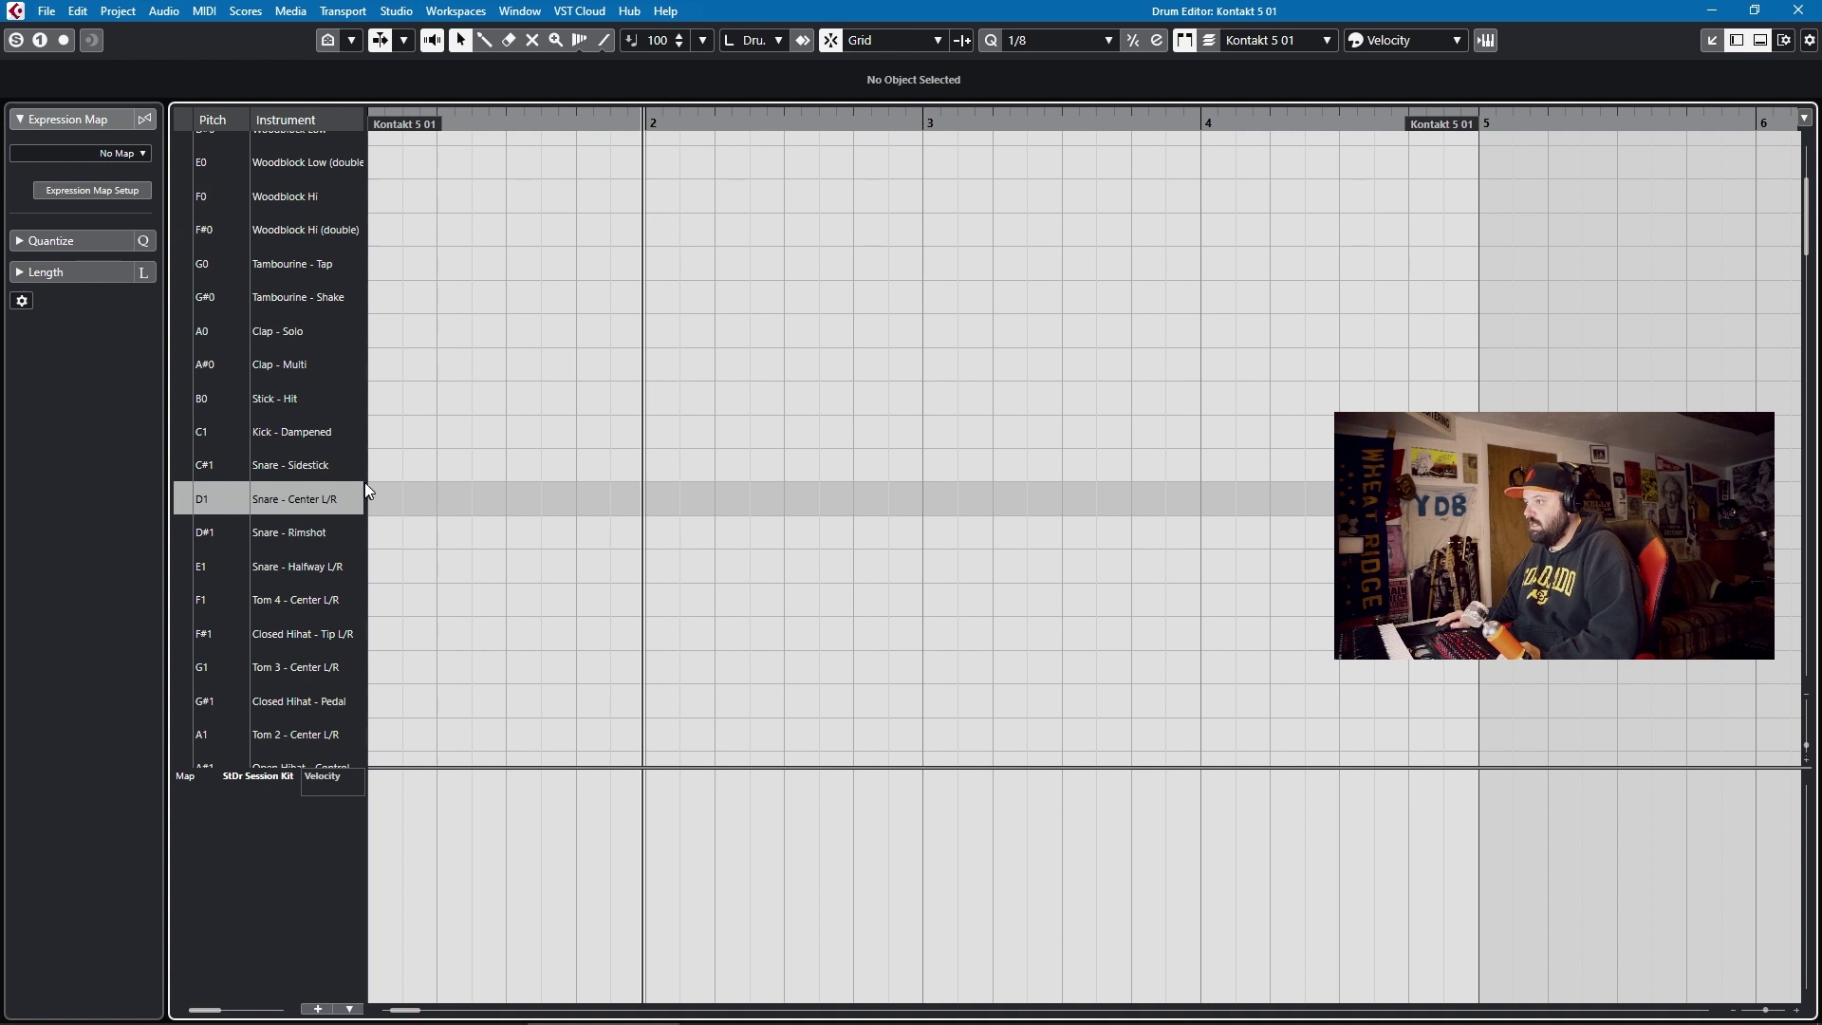
scroll(399, 452, down, 20)
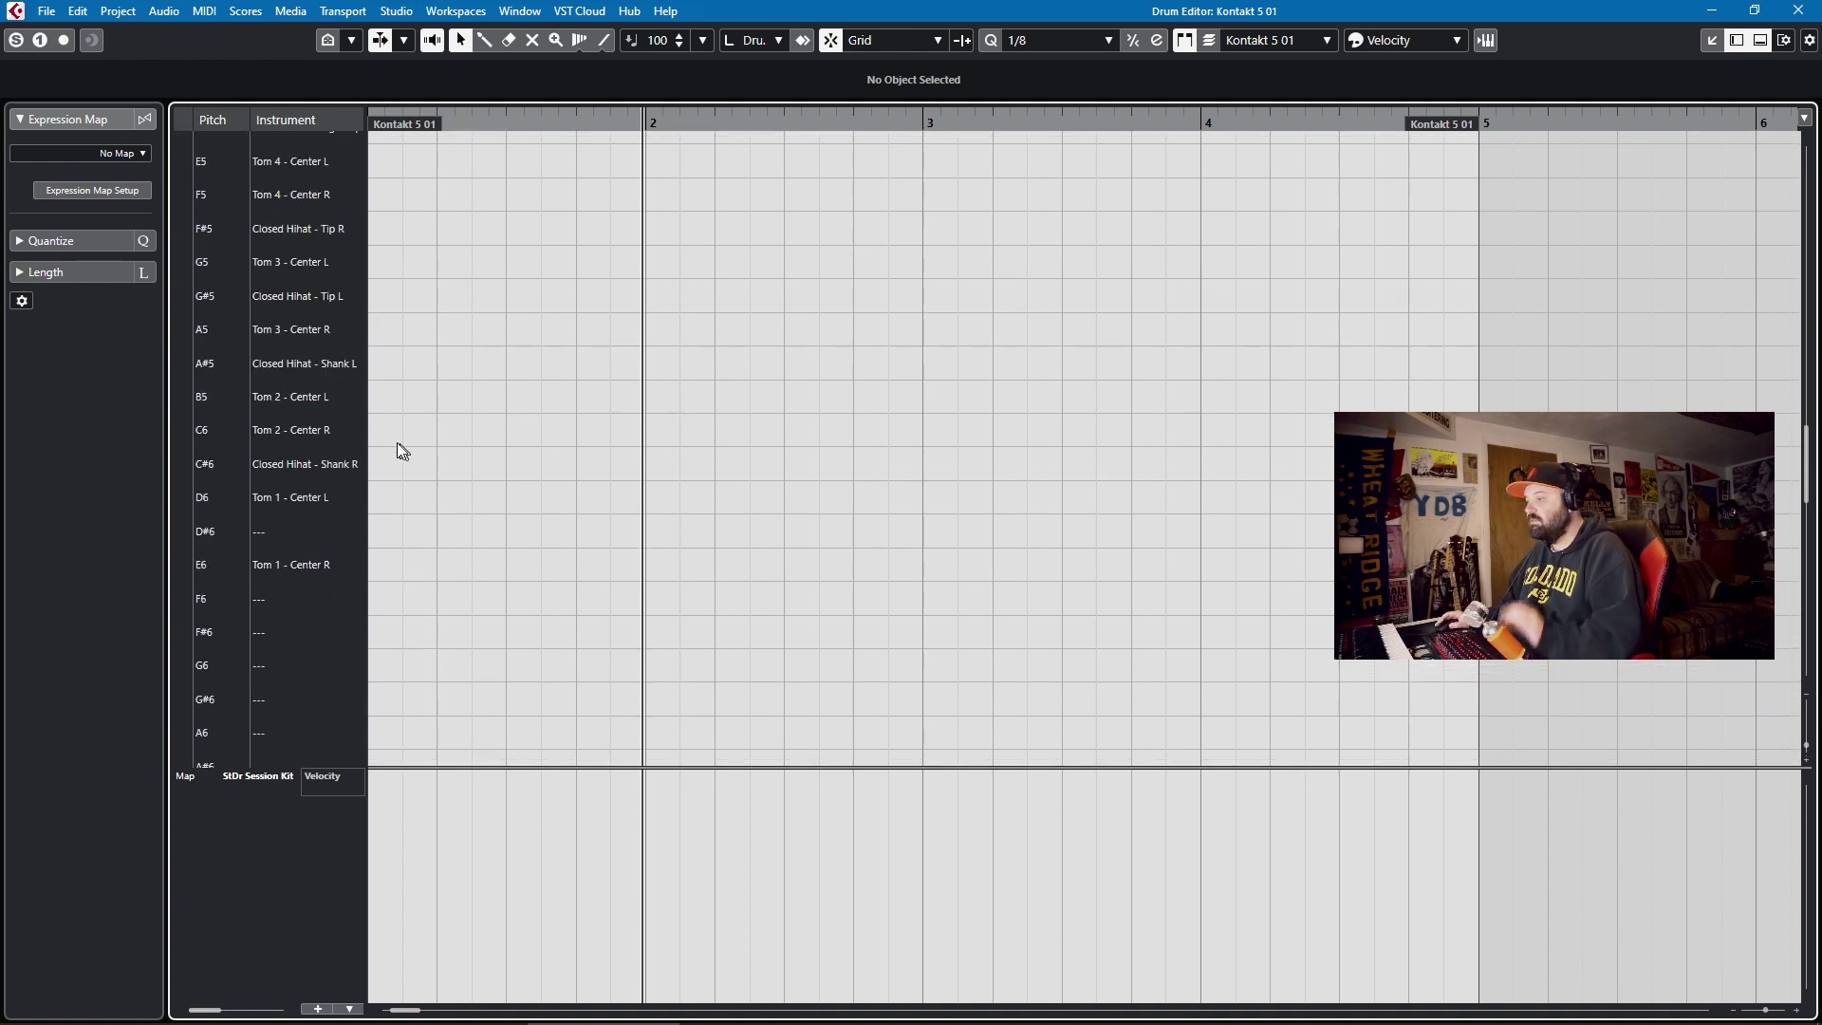
scroll(347, 453, up, 7)
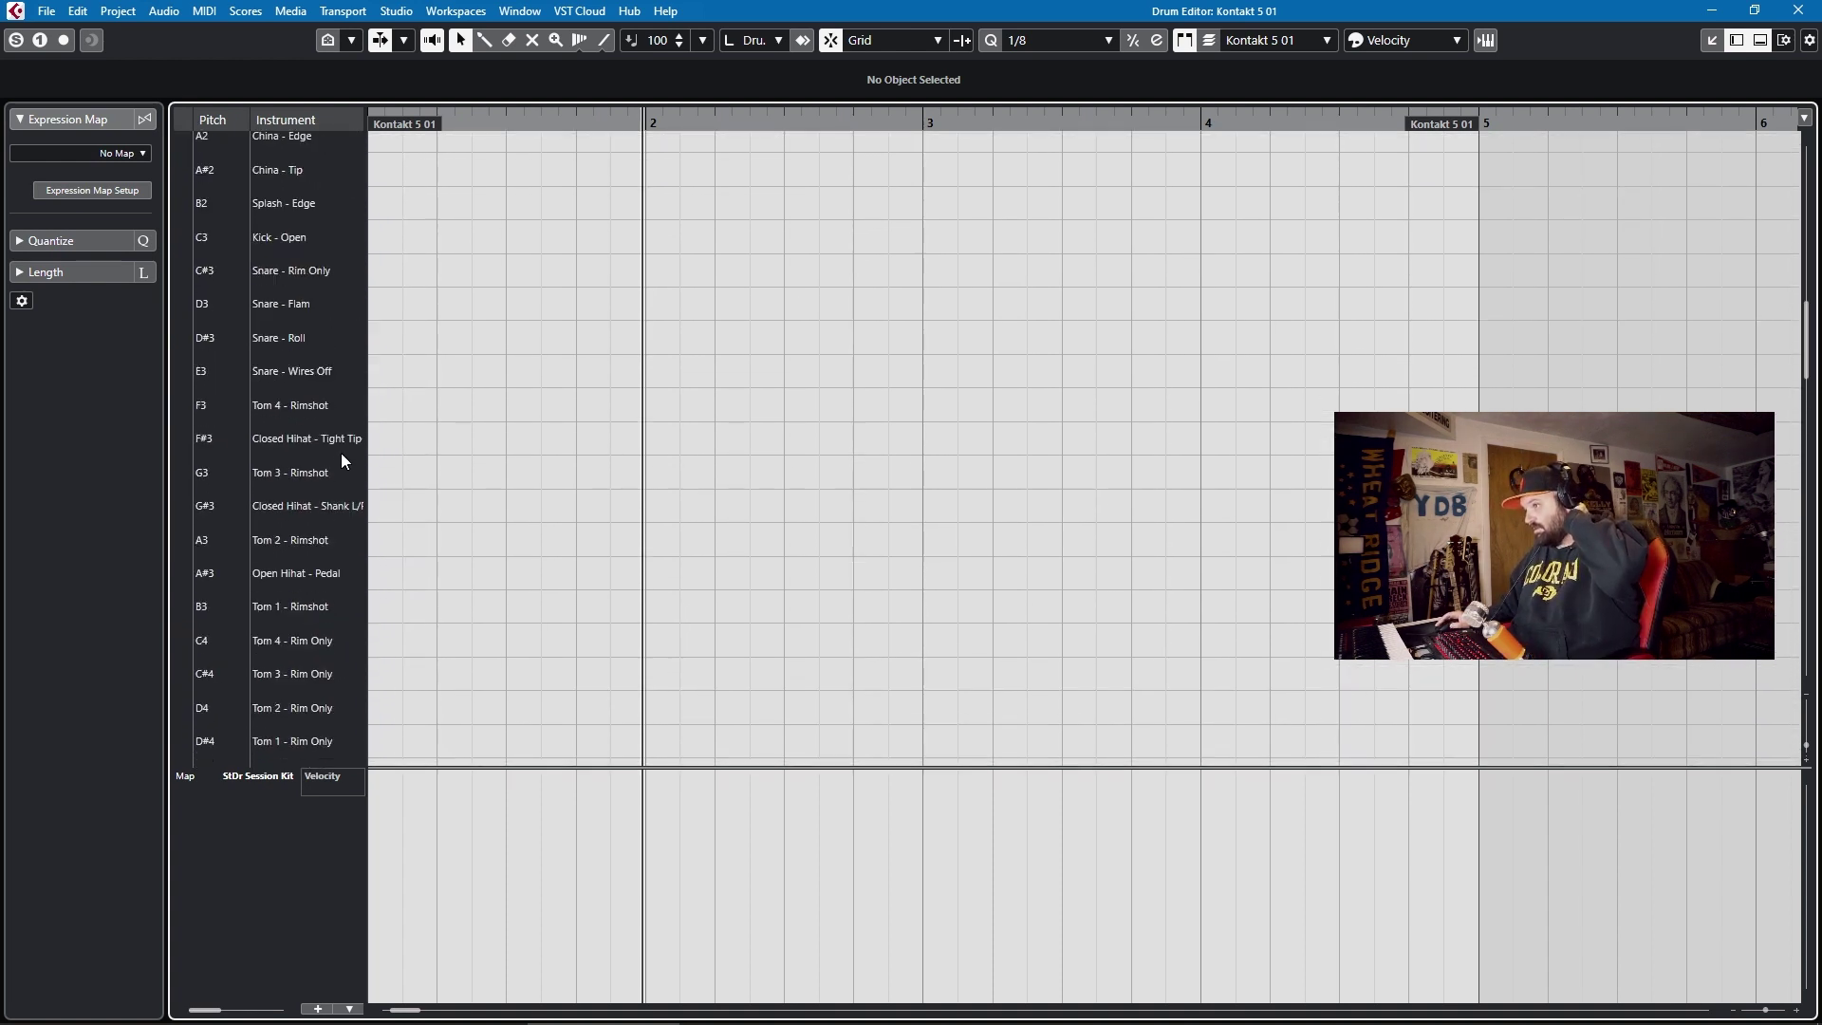
scroll(339, 455, down, 4)
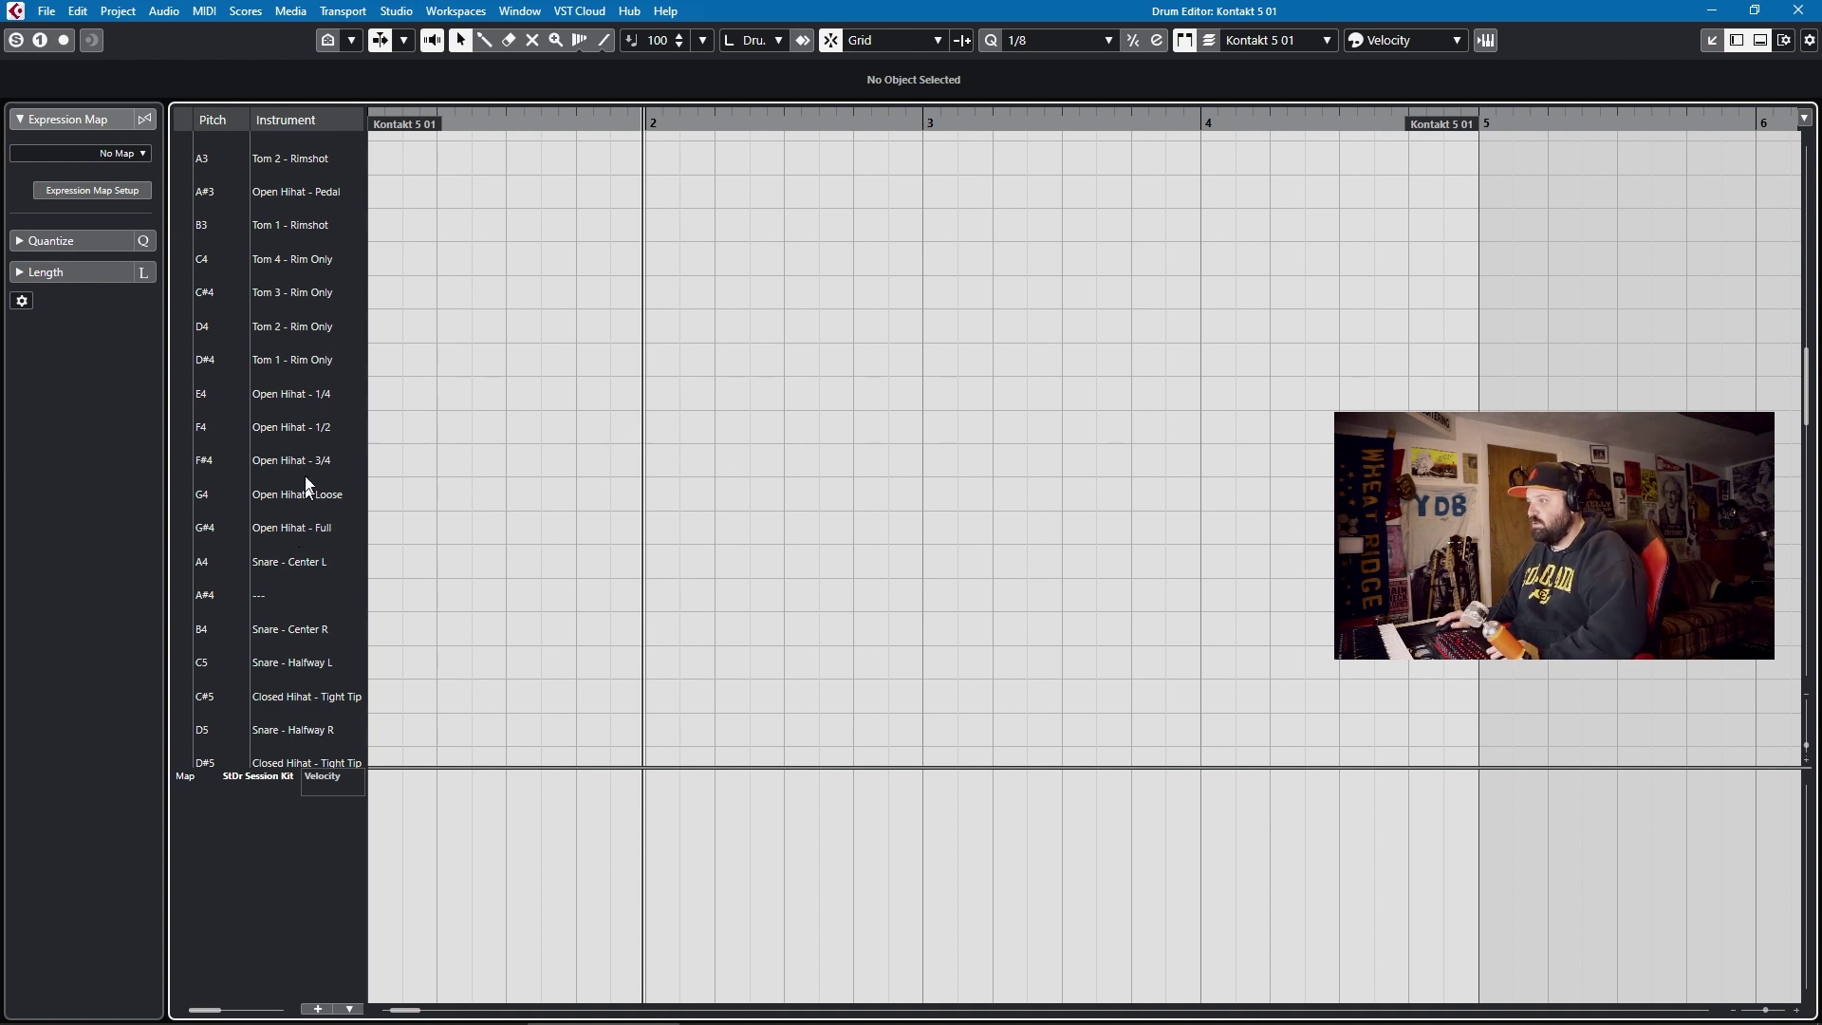
click(174, 396)
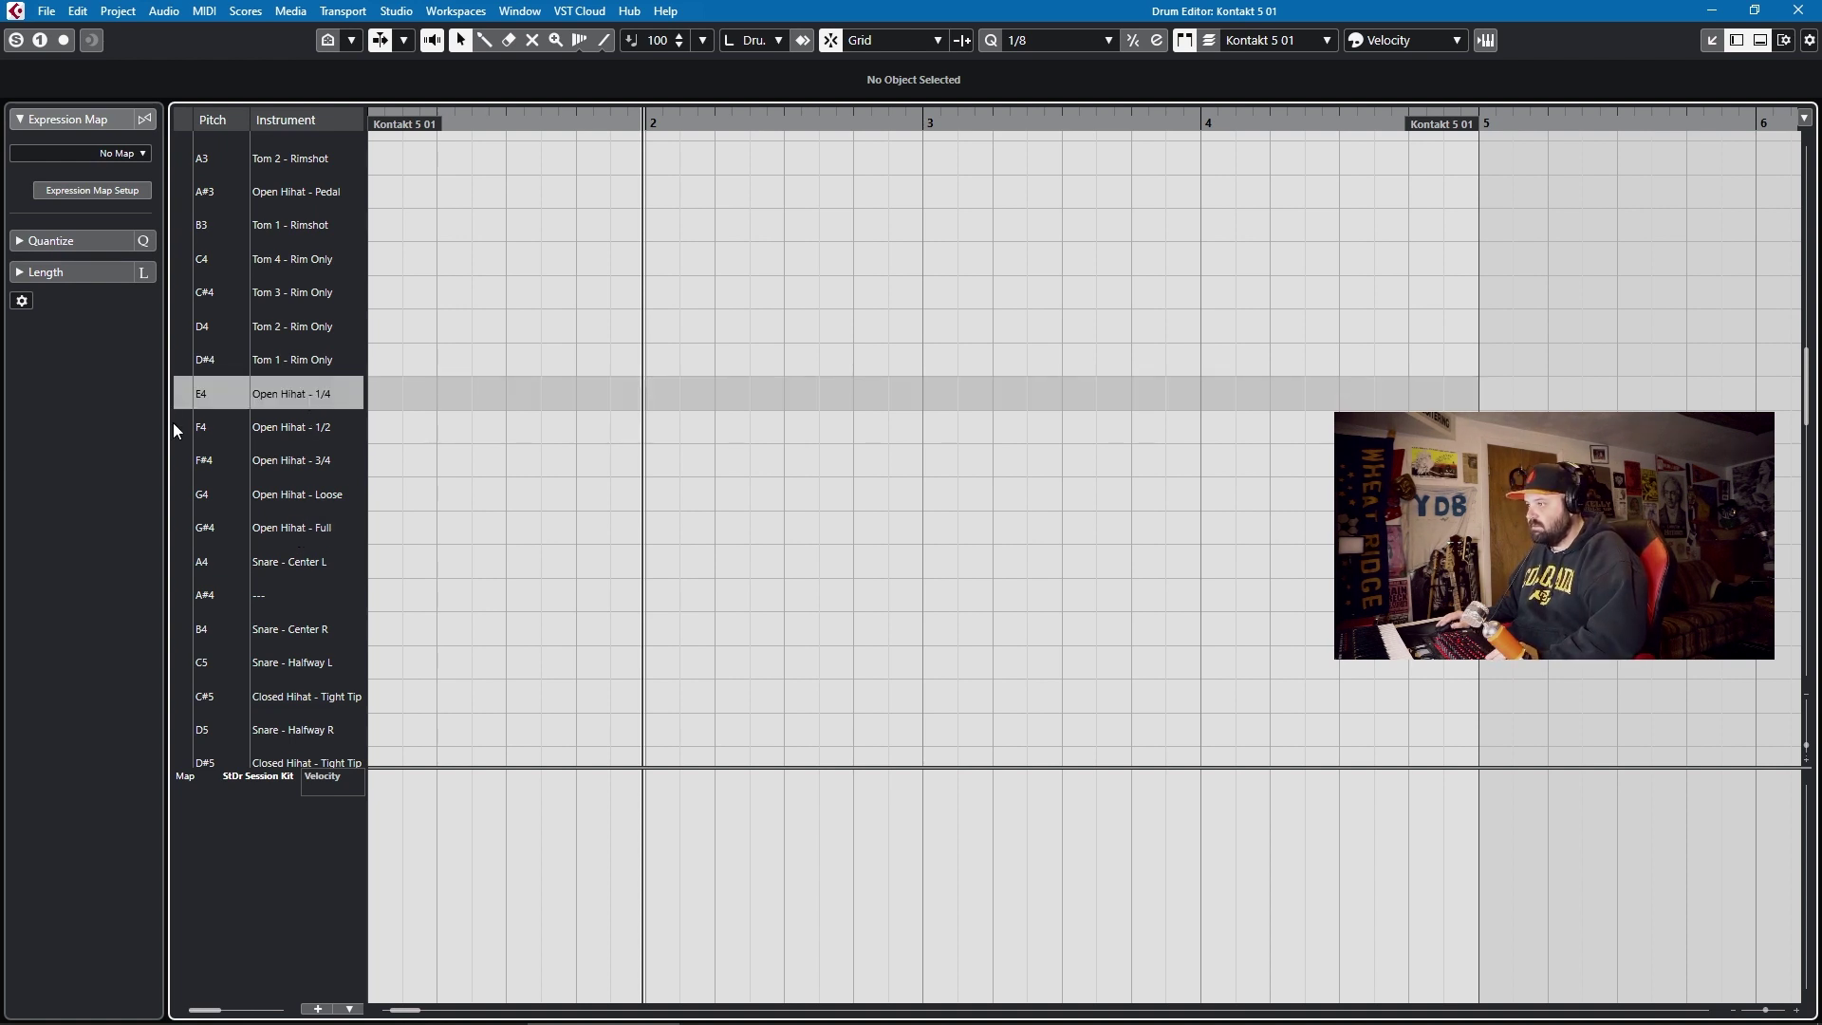
click(178, 429)
click(182, 469)
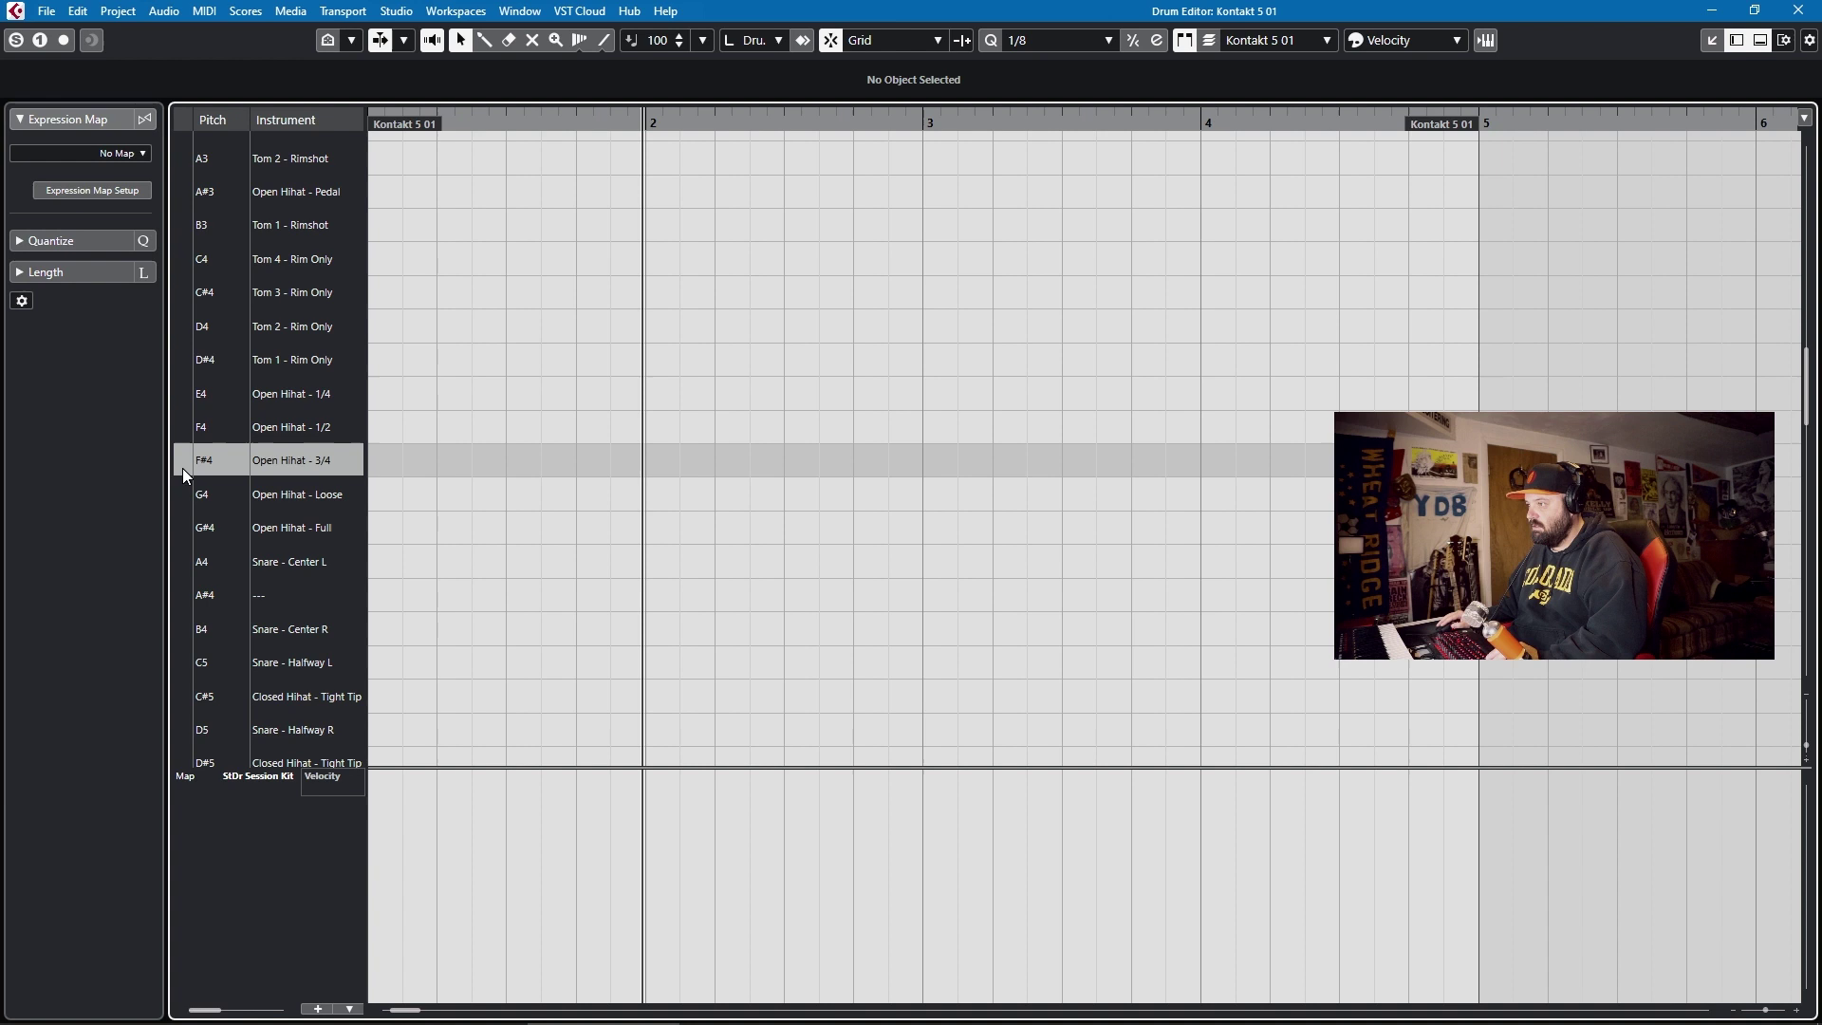
click(177, 497)
click(175, 528)
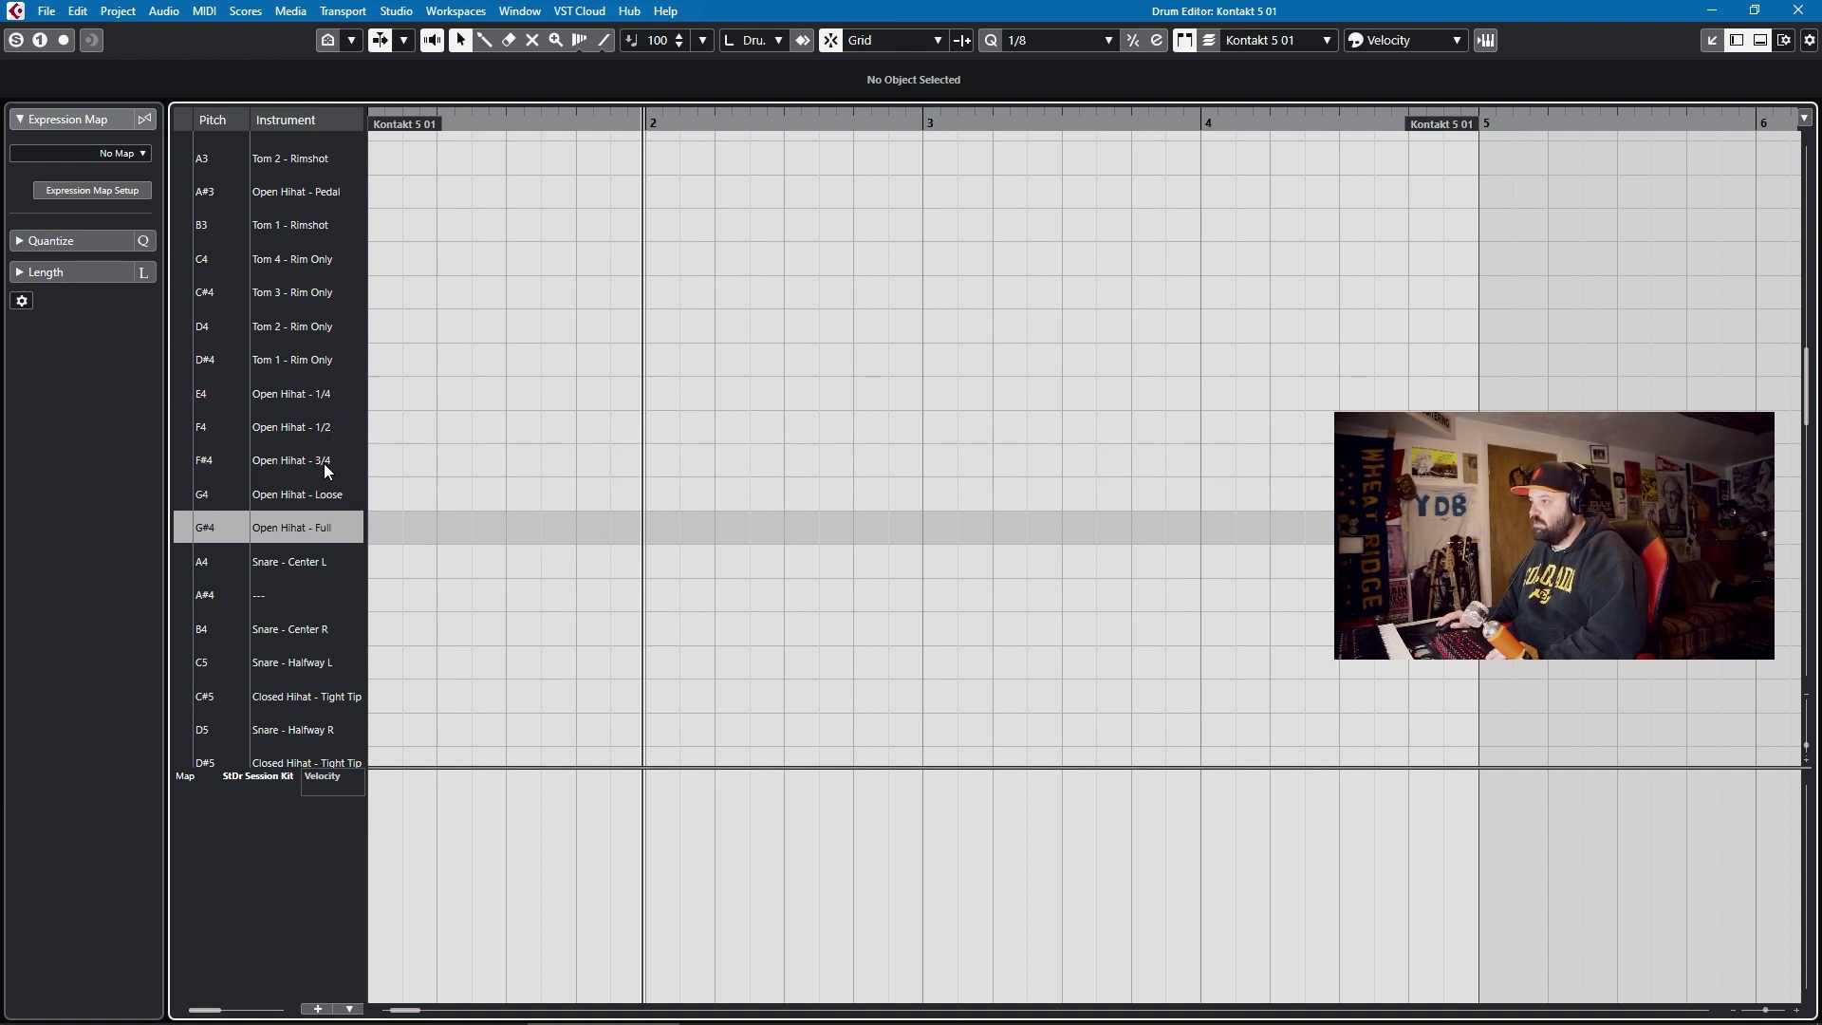
drag(323, 394, 344, 503)
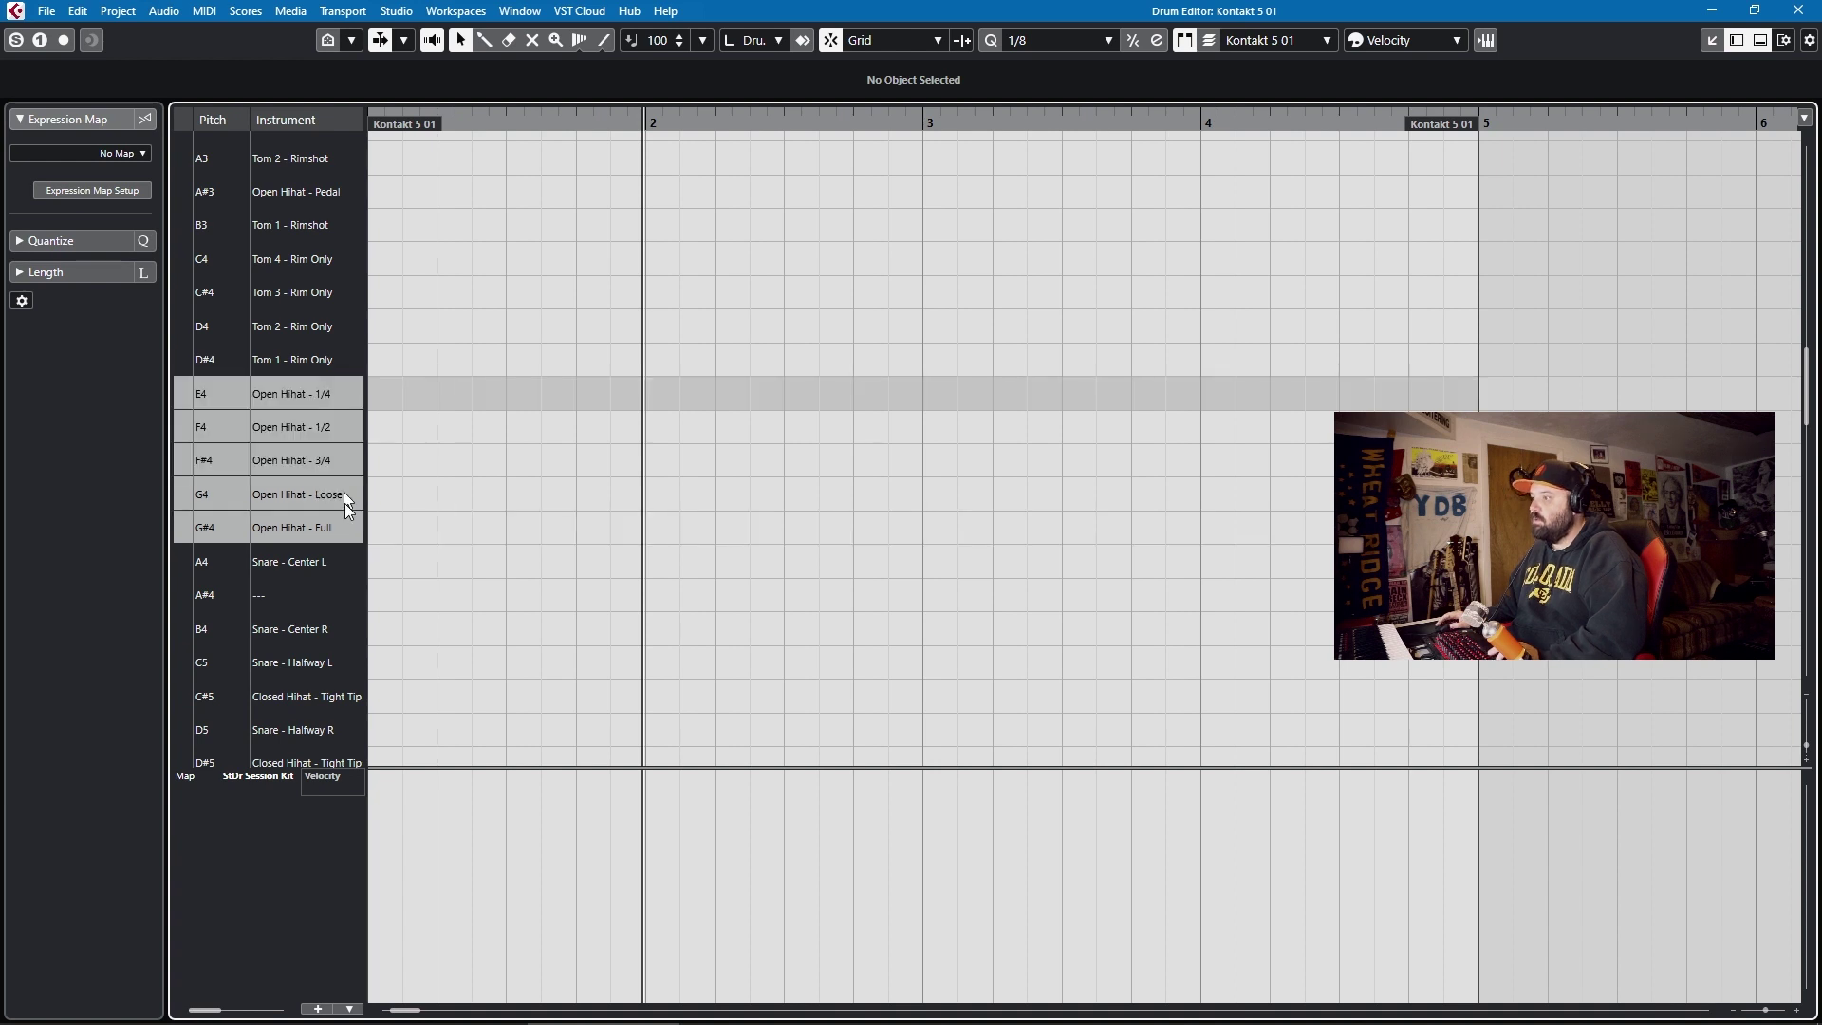
Move the E4 Open Hihat - 1/4 row to sit directly below Snare - Center L/R
click(299, 401)
scroll(313, 285, up, 1)
drag(335, 95, 326, 166)
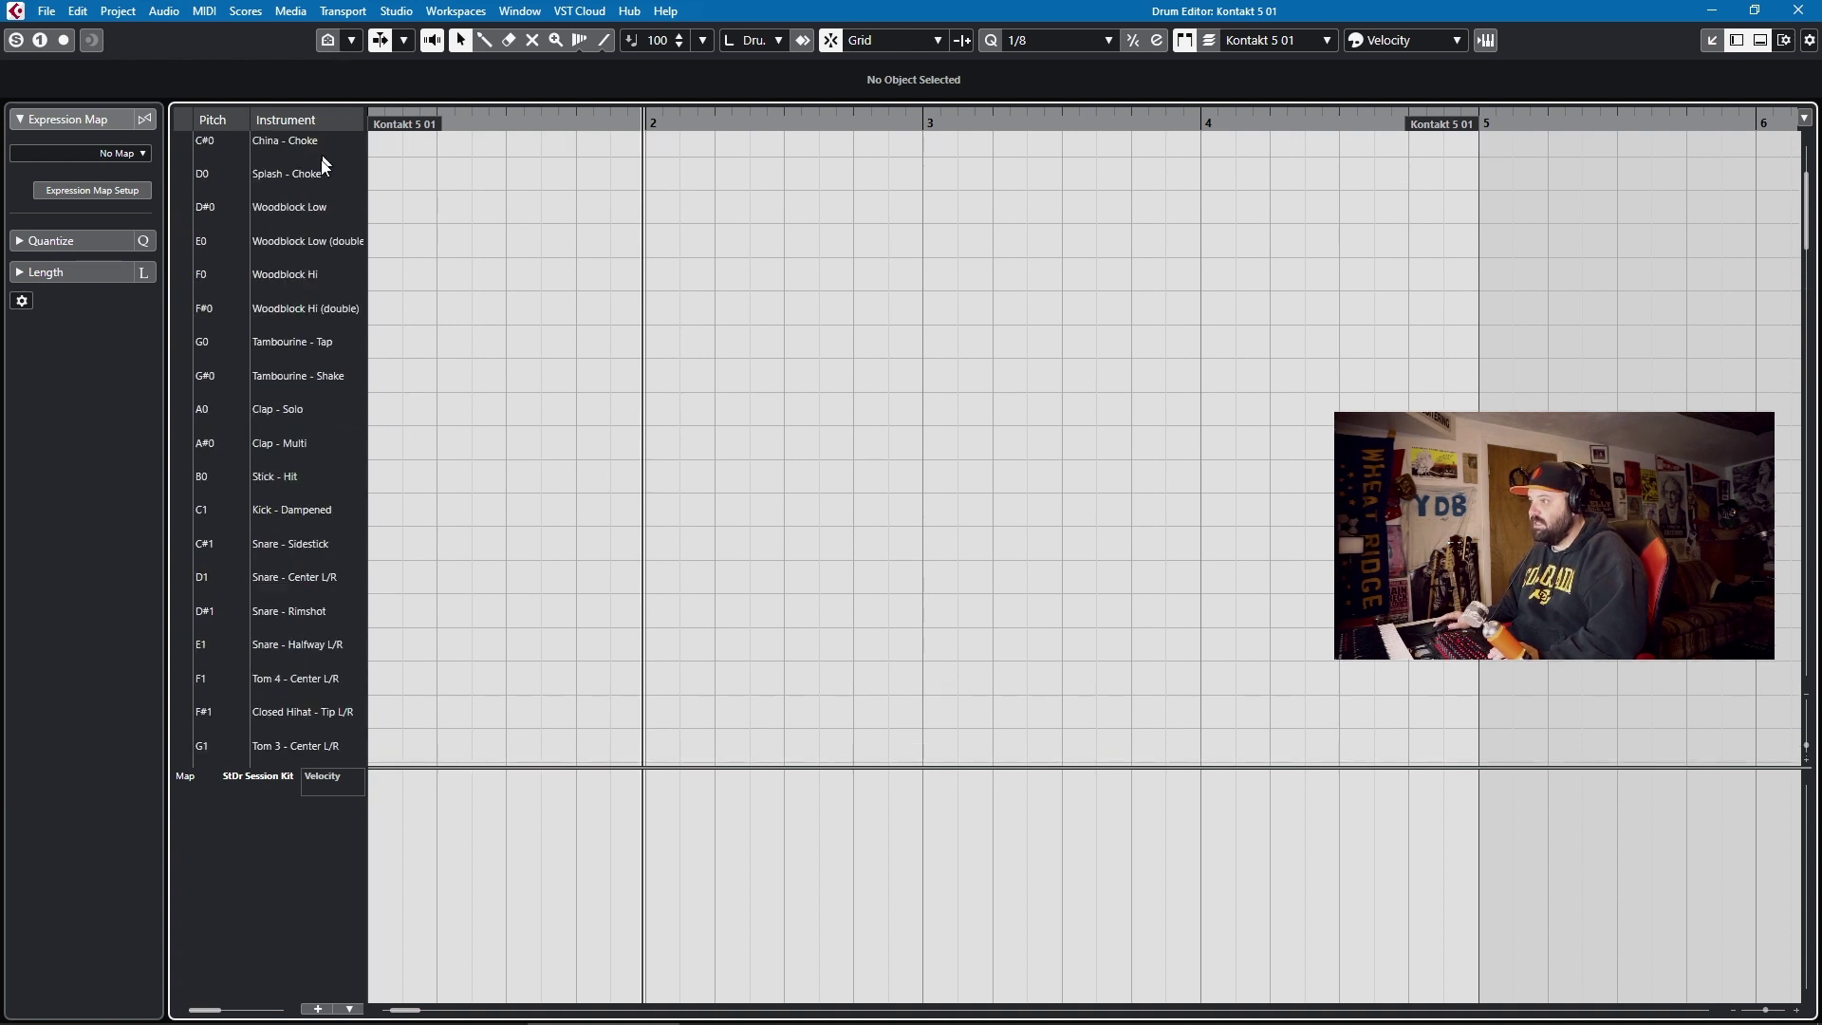
scroll(313, 294, up, 8)
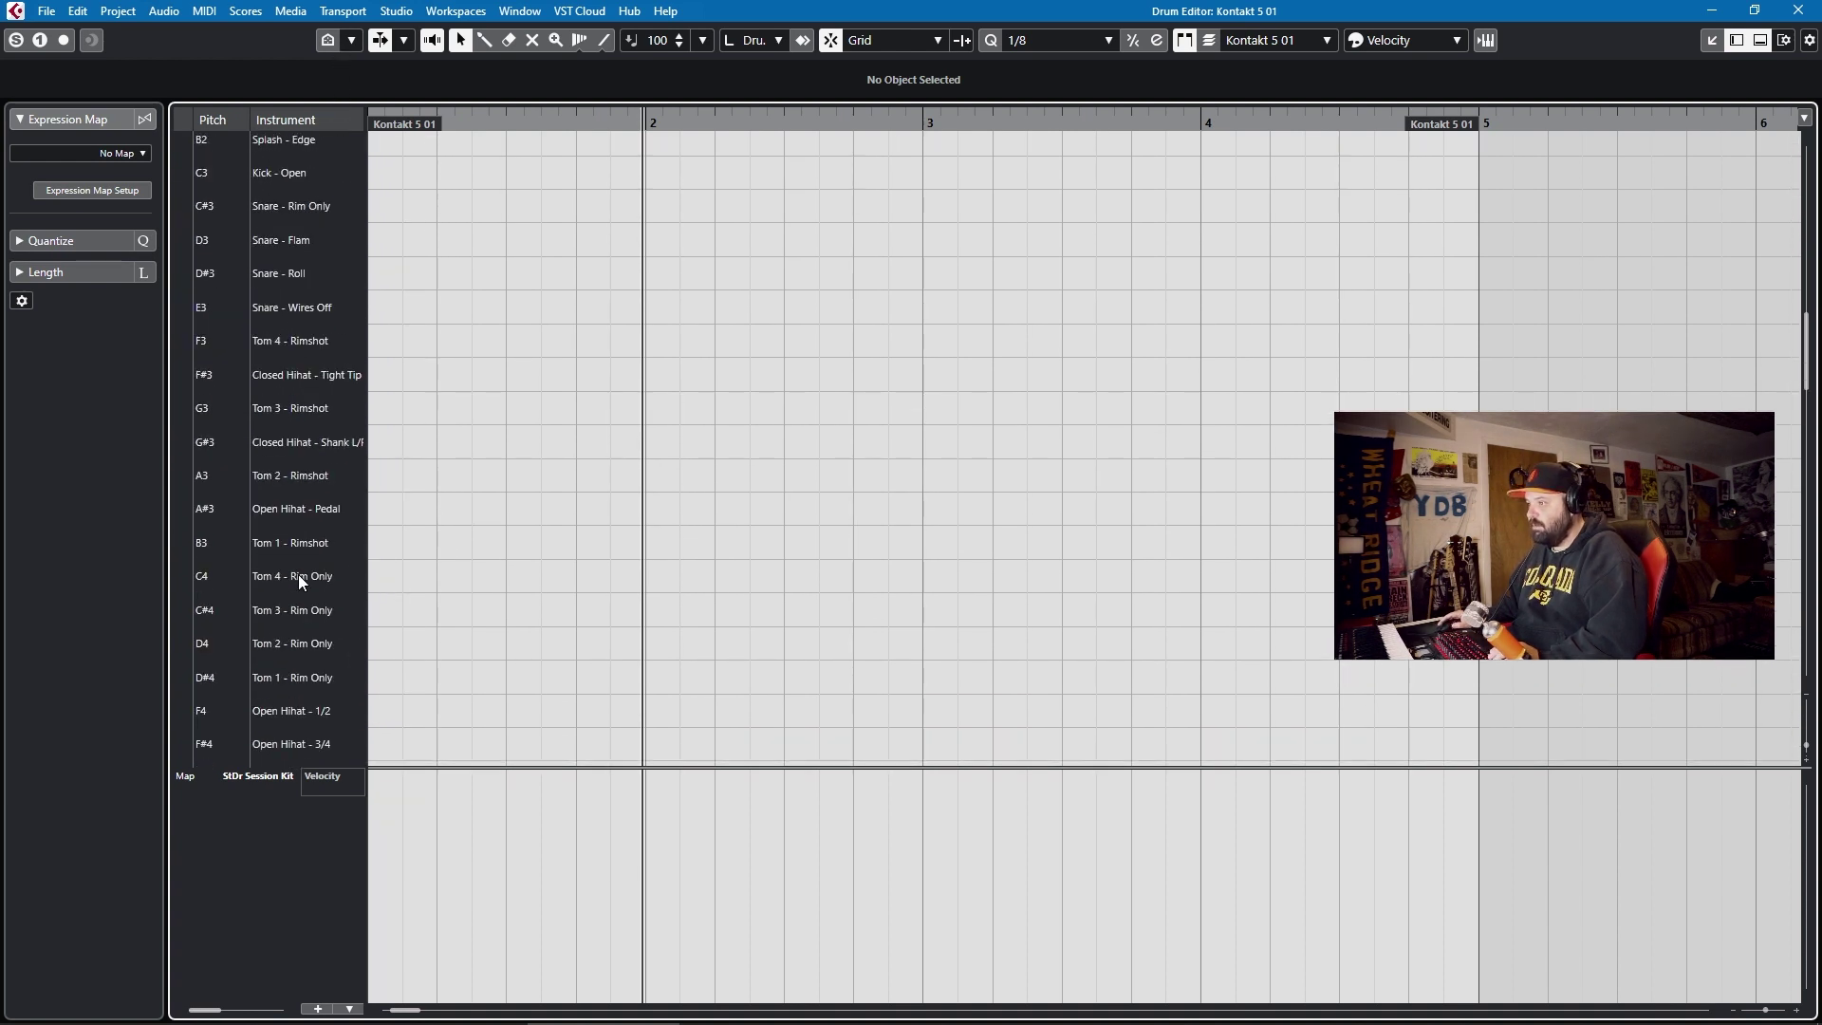
scroll(298, 570, up, 10)
scroll(307, 521, down, 20)
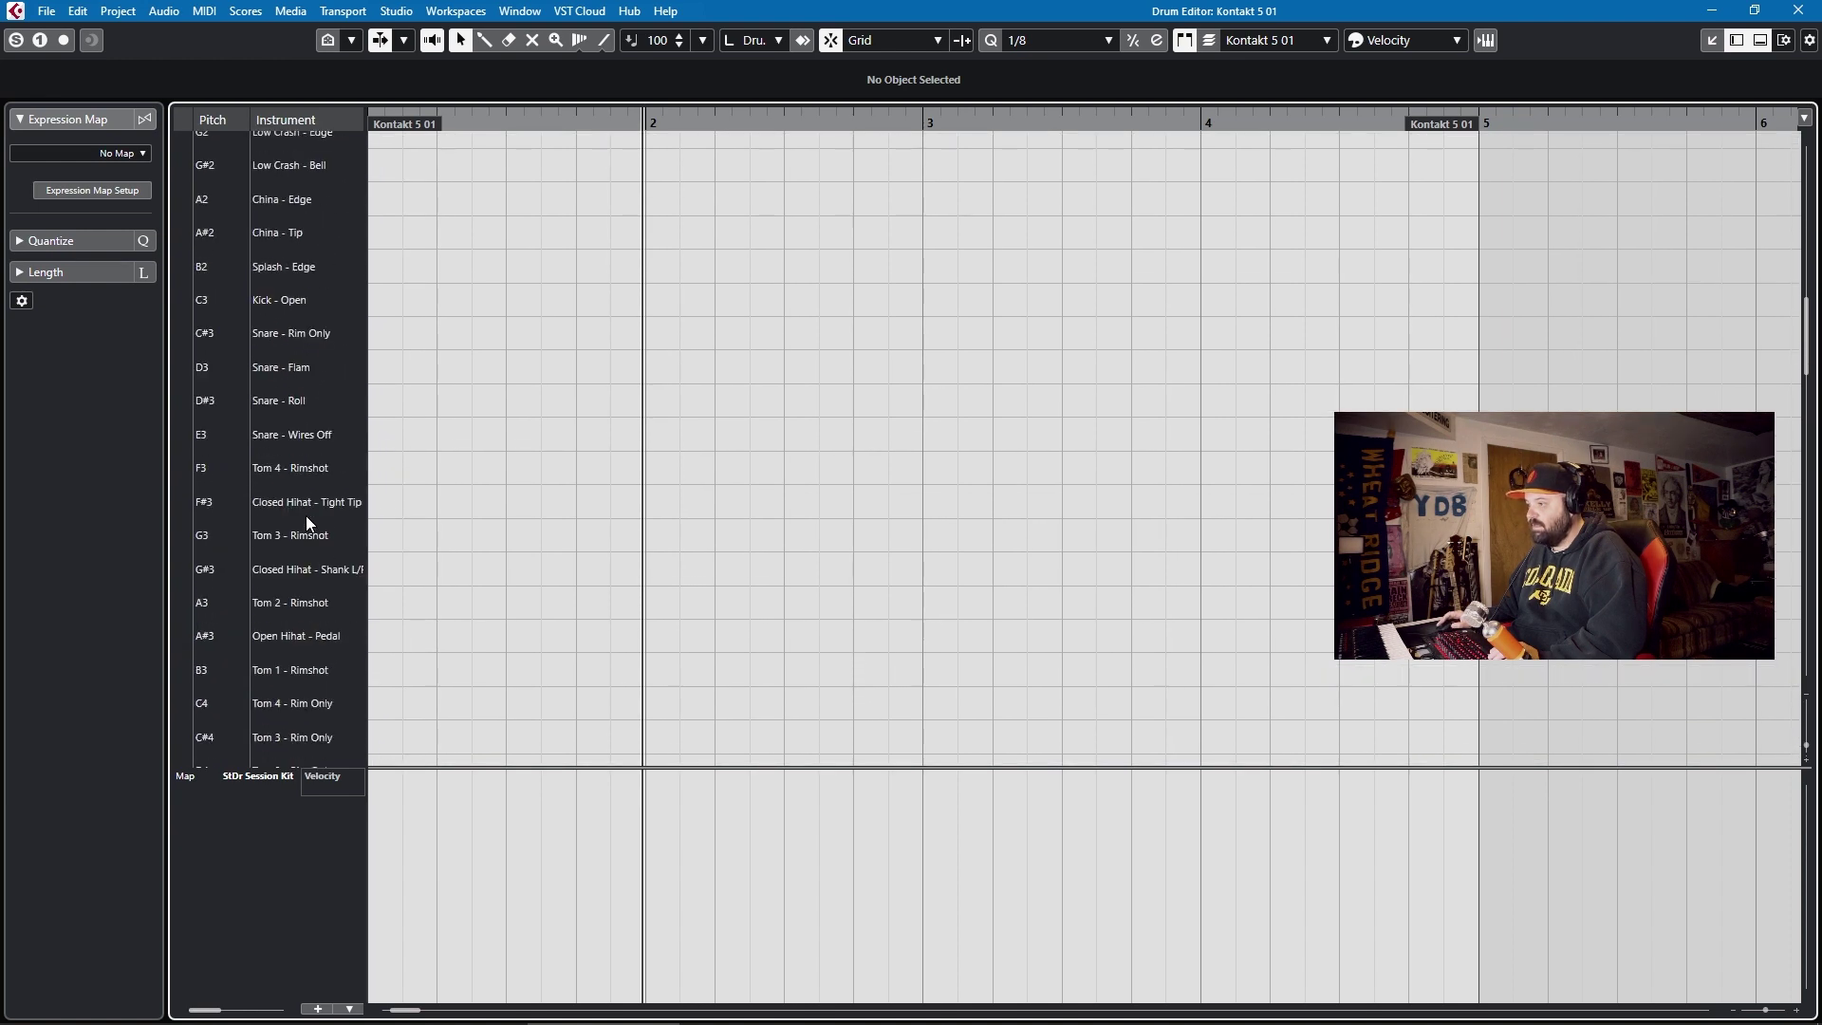
scroll(308, 521, up, 20)
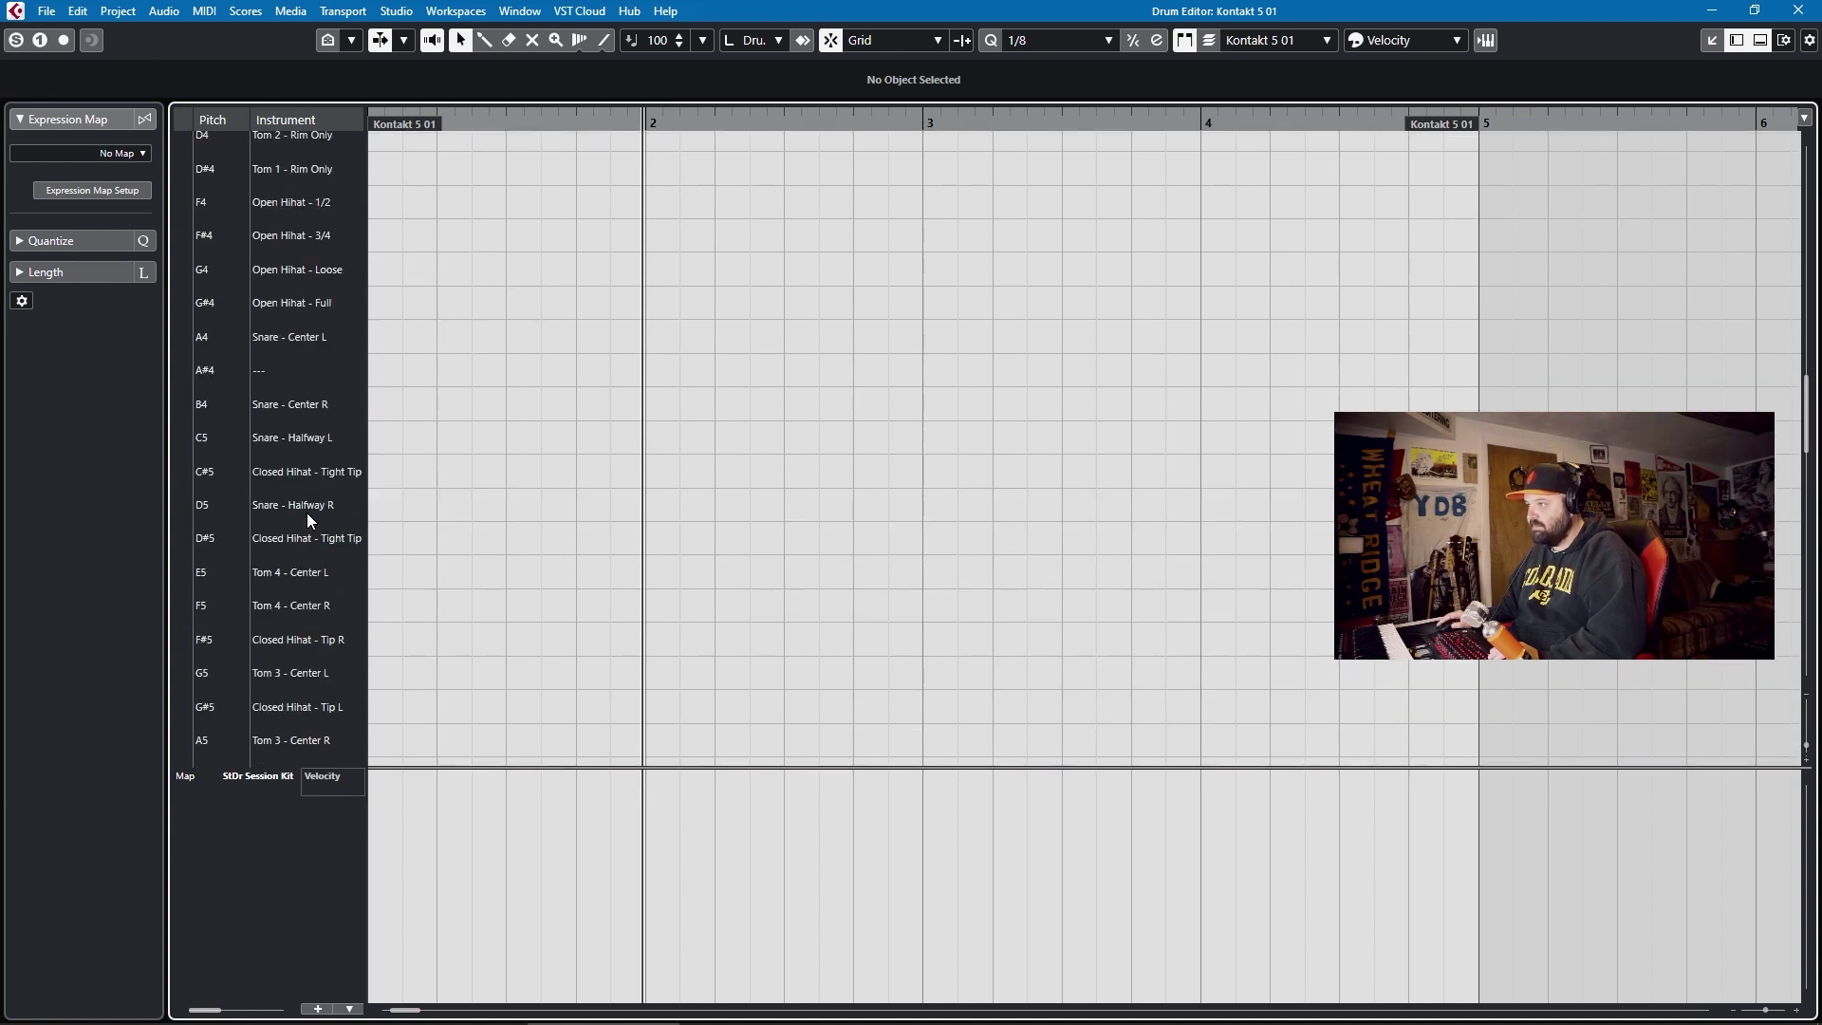
scroll(306, 510, up, 4)
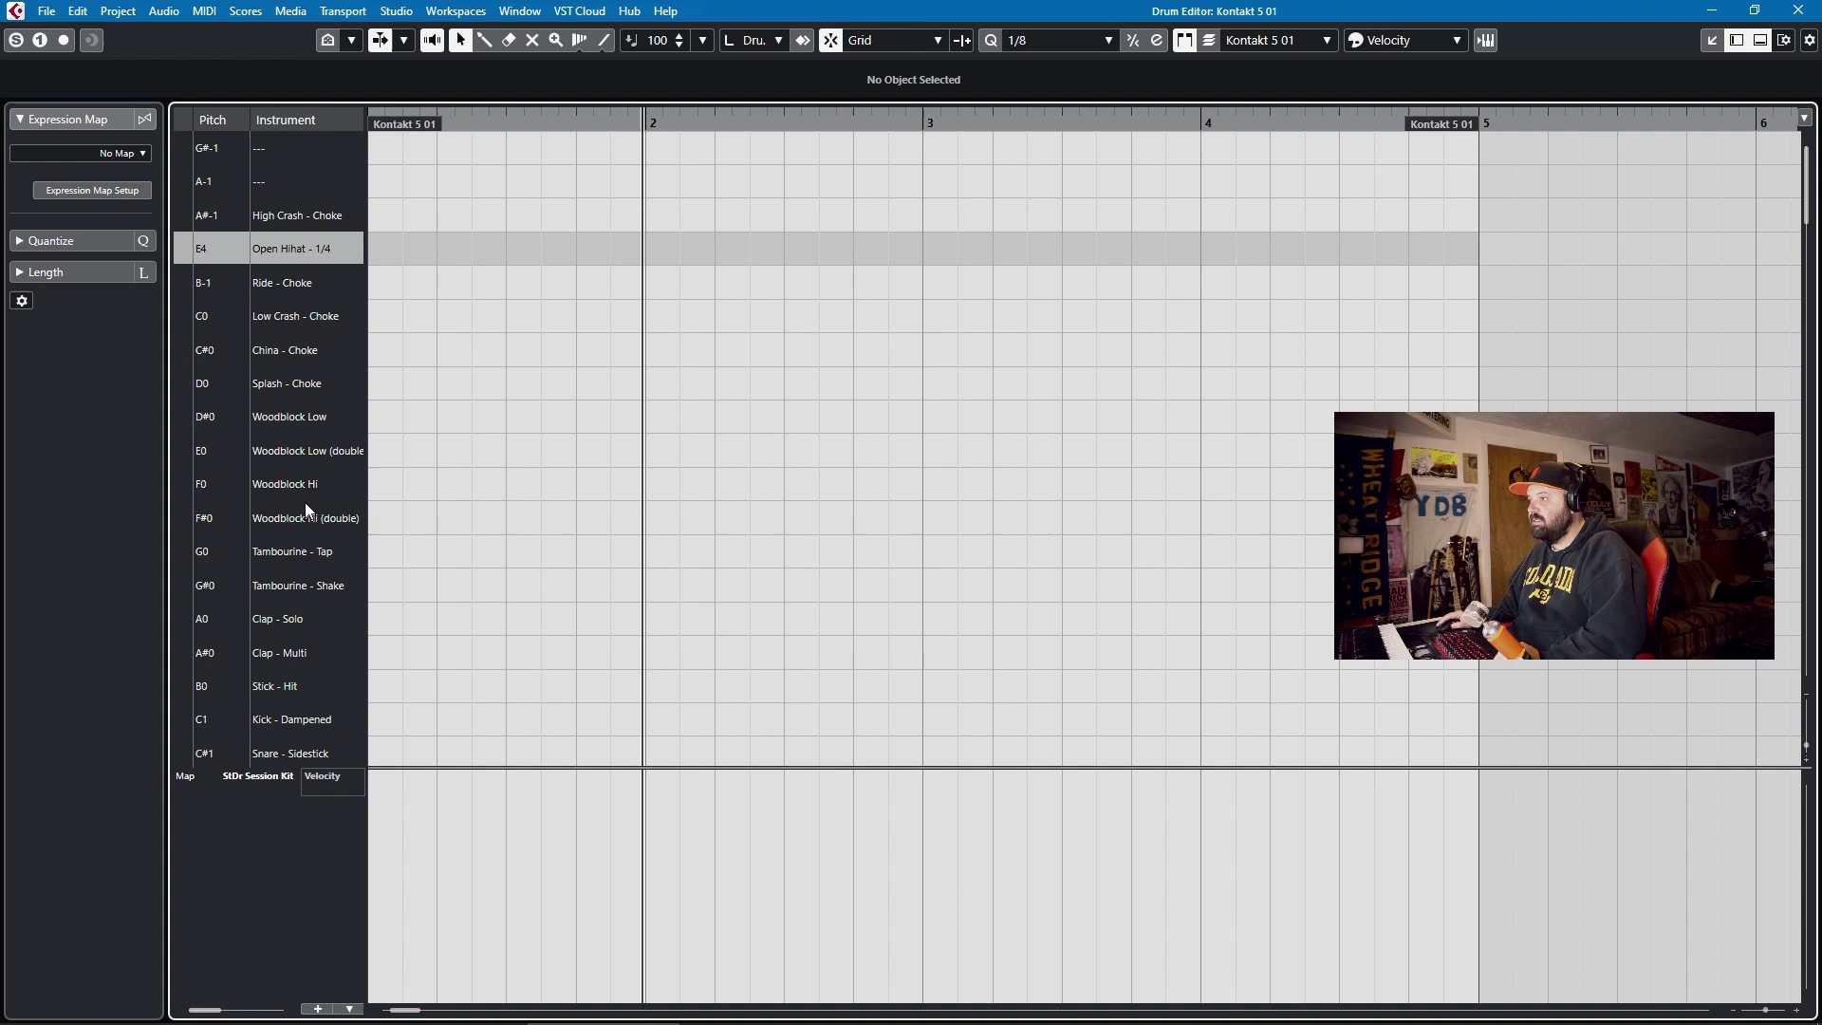
drag(298, 254, 287, 709)
scroll(289, 664, down, 4)
drag(281, 498, 278, 509)
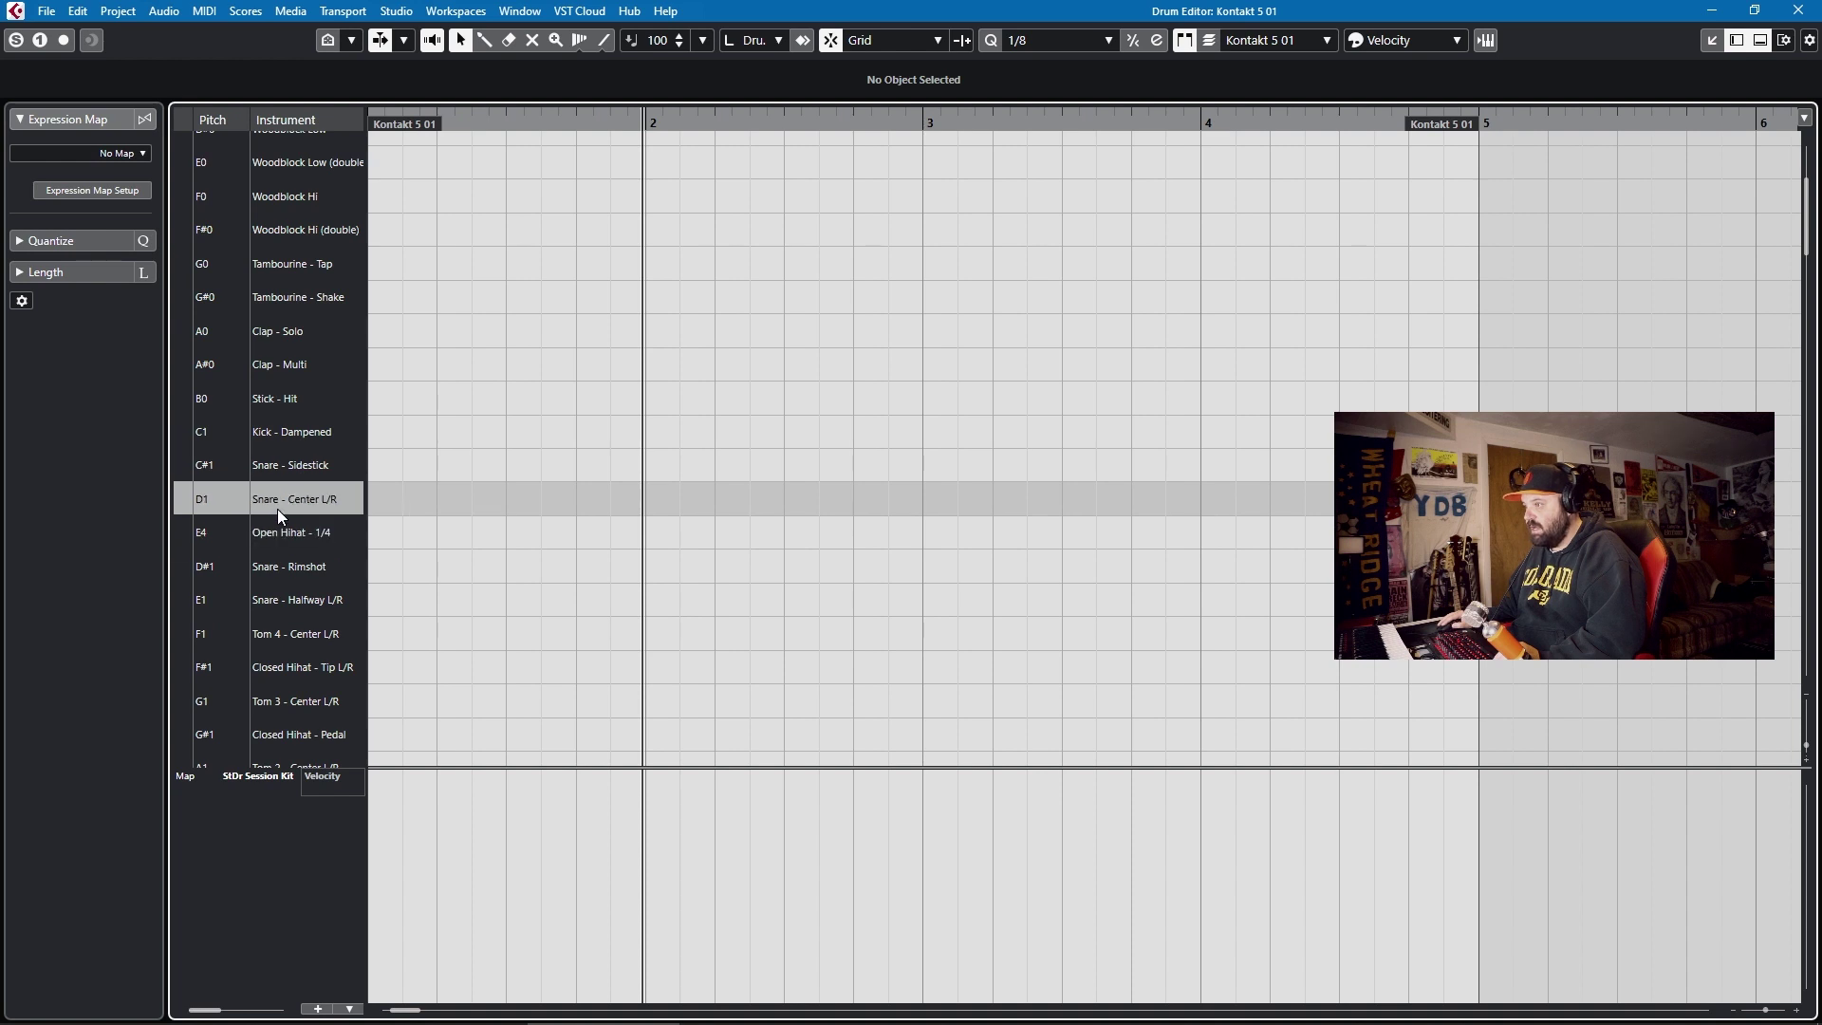
double_click(281, 479)
click(192, 511)
click(177, 538)
click(186, 426)
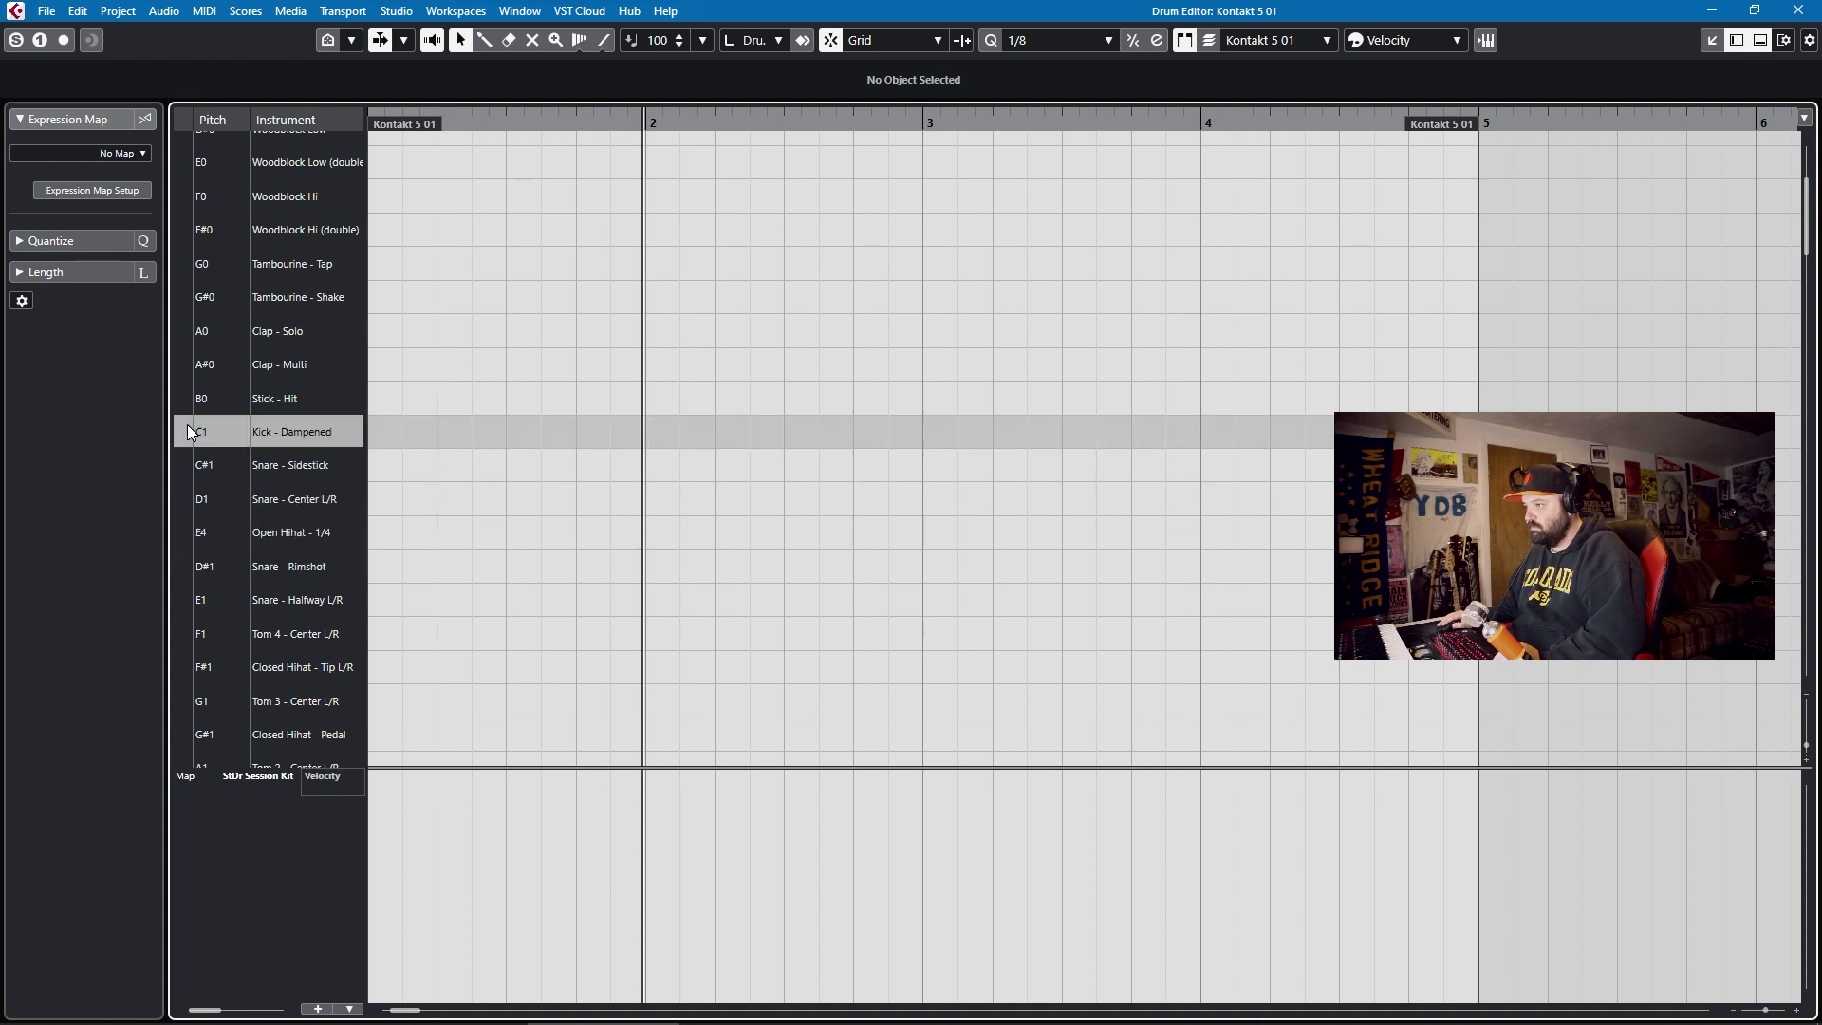
click(186, 536)
click(186, 496)
click(186, 531)
Move the F4 Open Hihat - 1/2 row up below the G#3 Closed Hihat shank row
scroll(299, 528, down, 10)
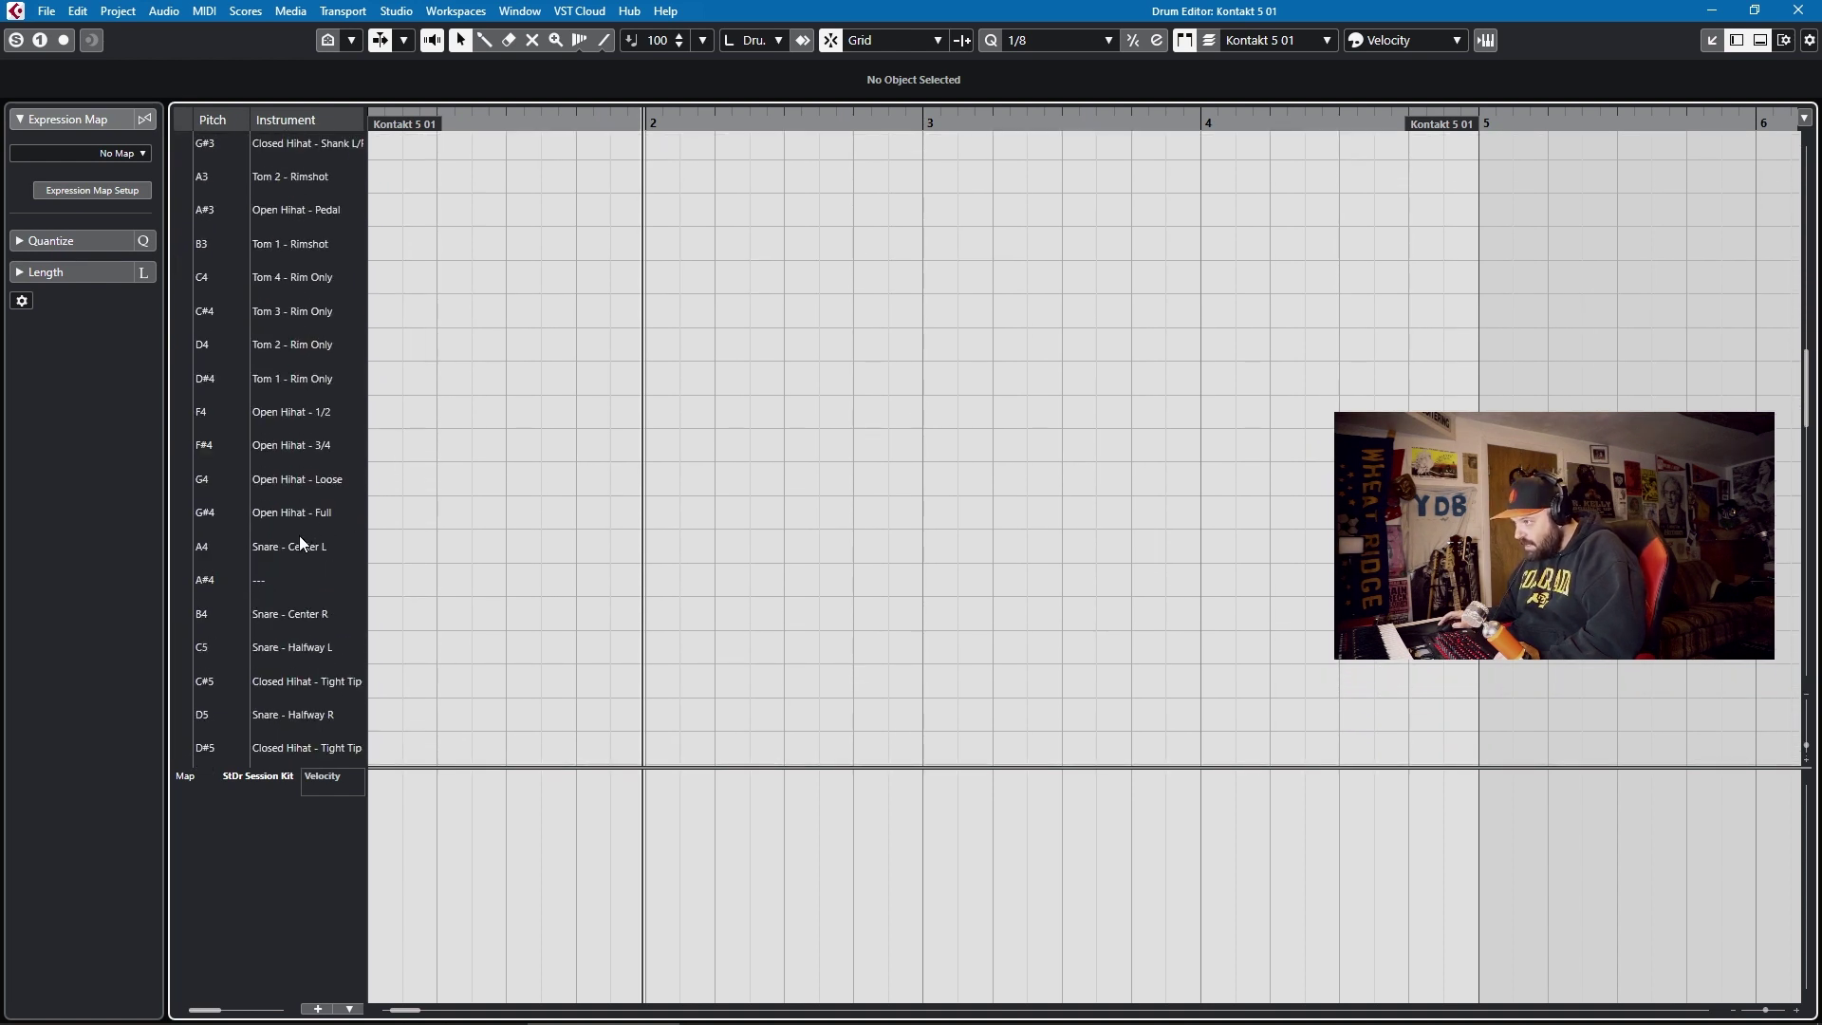
drag(277, 418, 304, 144)
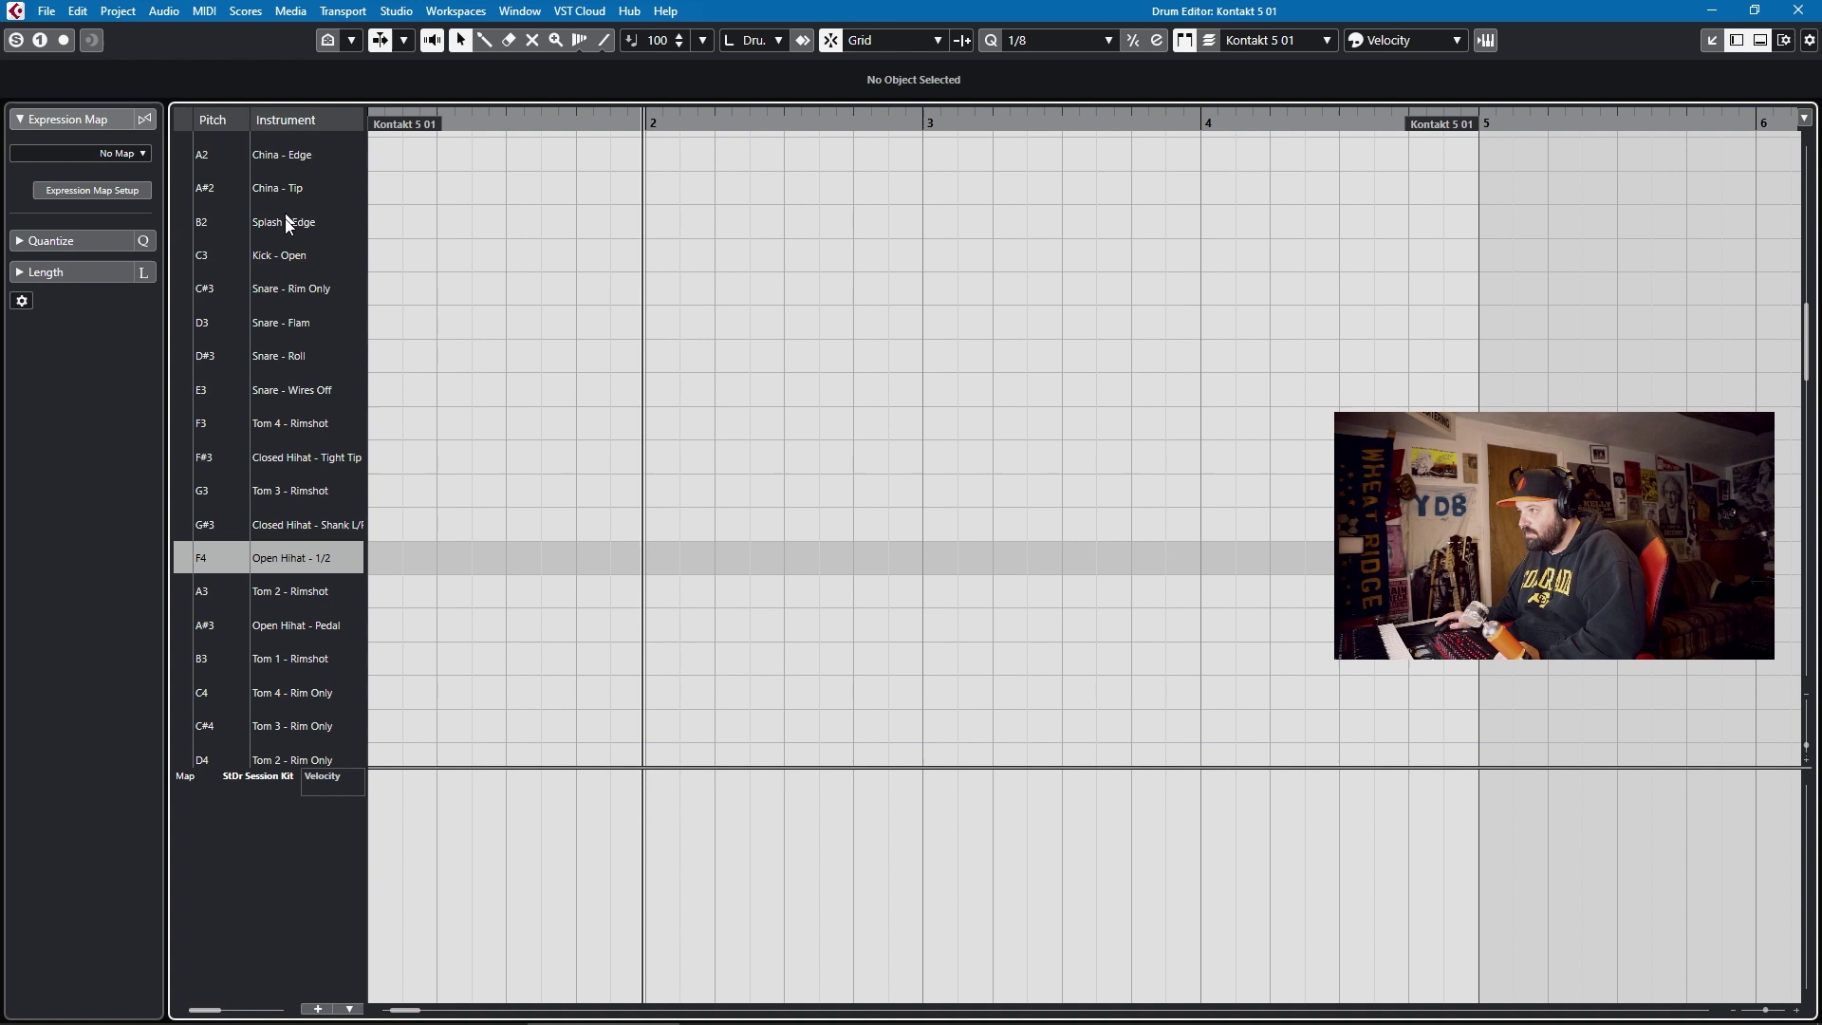
scroll(289, 225, up, 4)
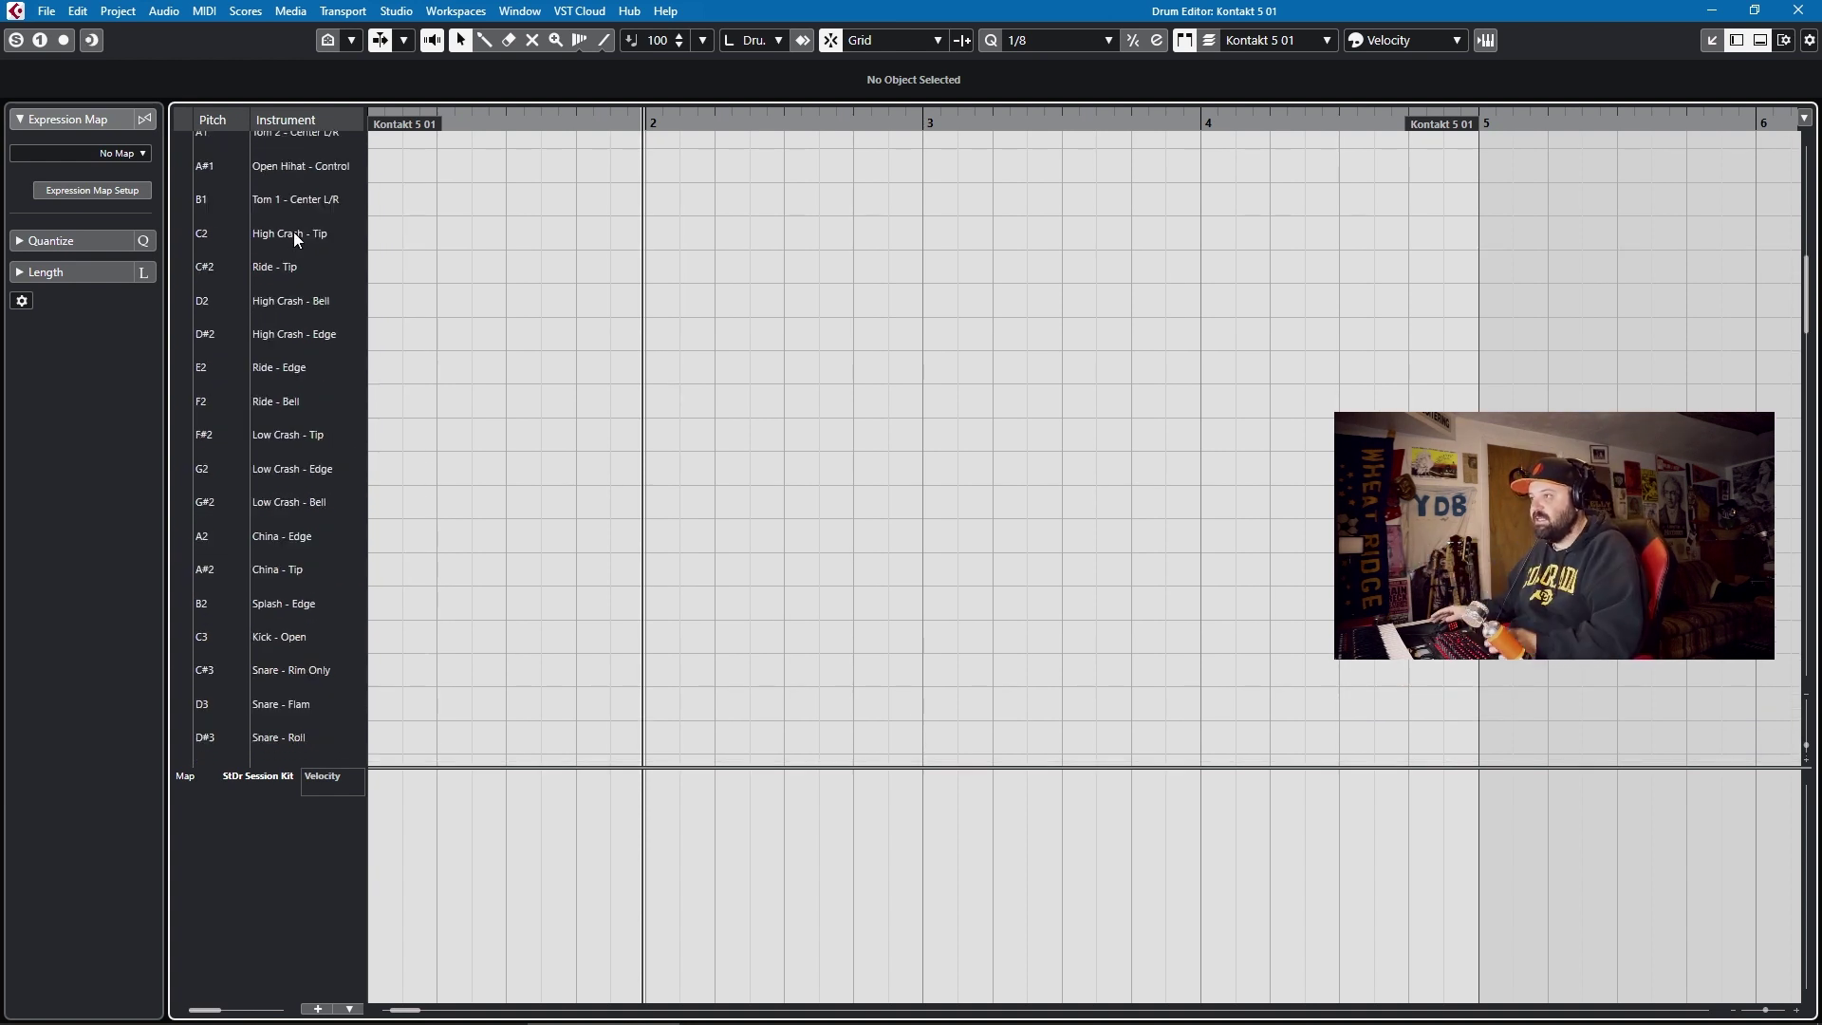
scroll(1078, 161, down, 3)
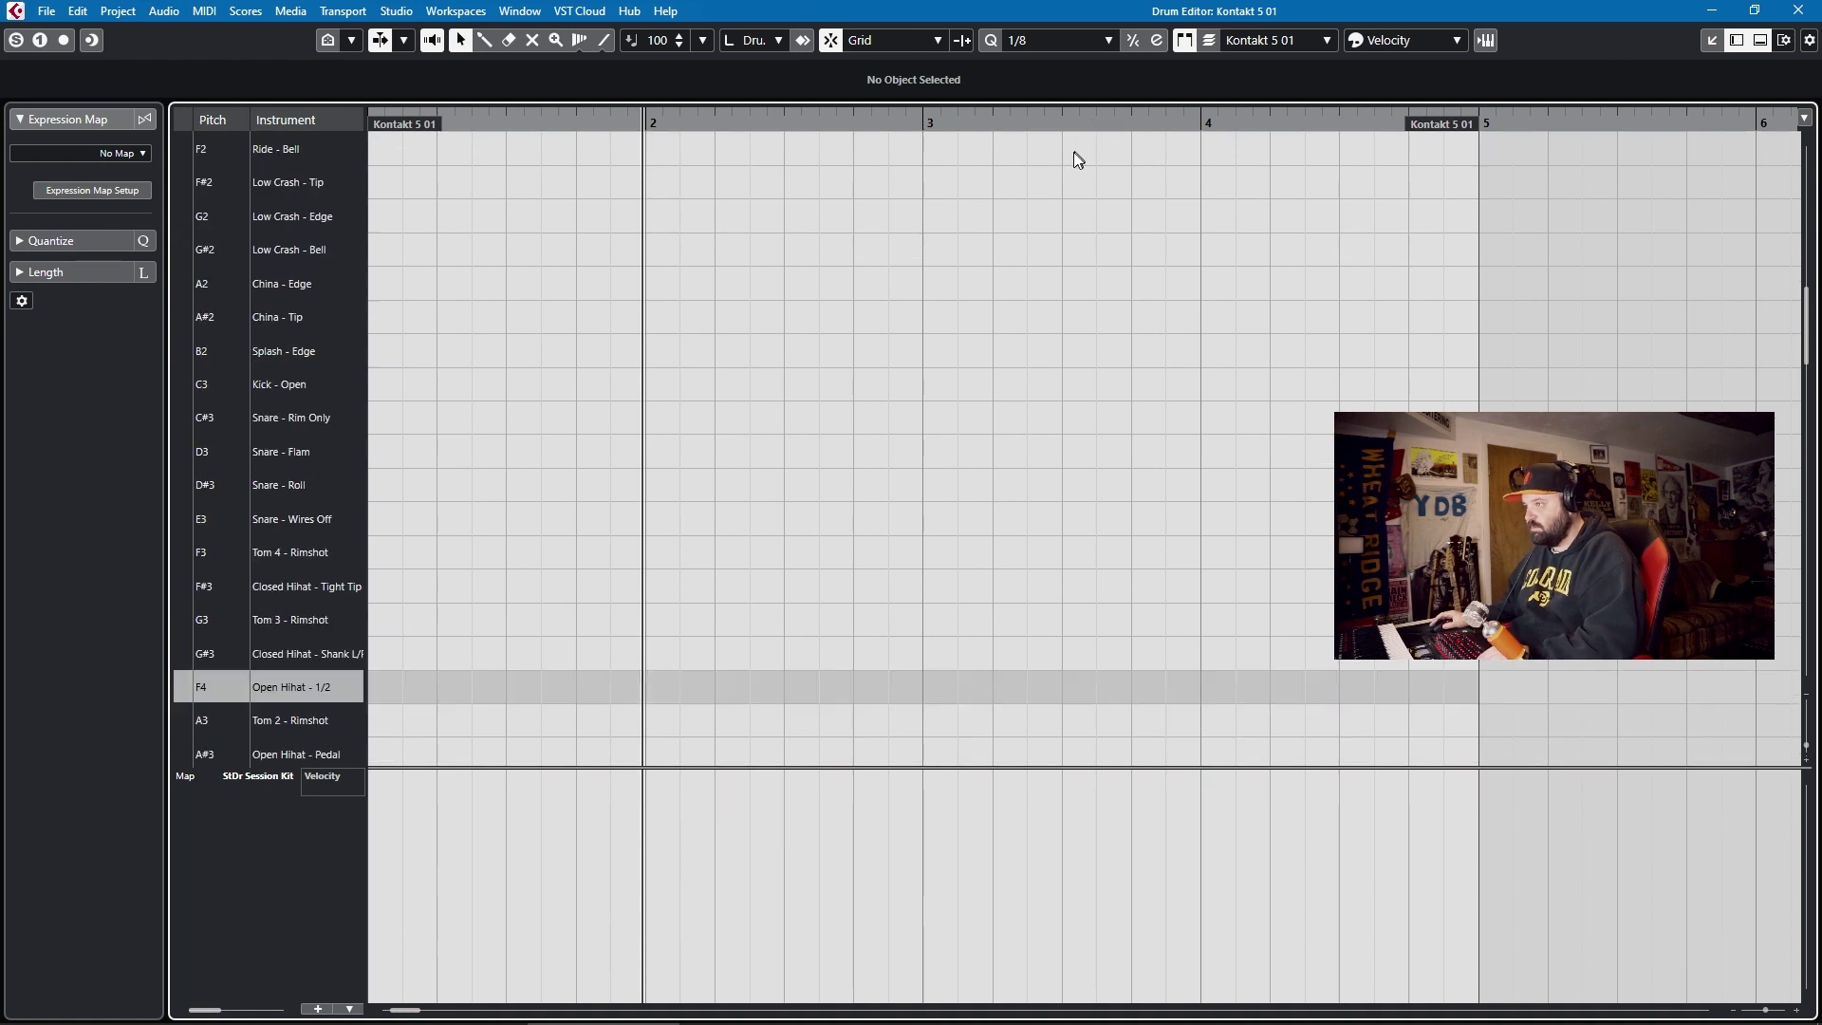
scroll(1022, 269, down, 4)
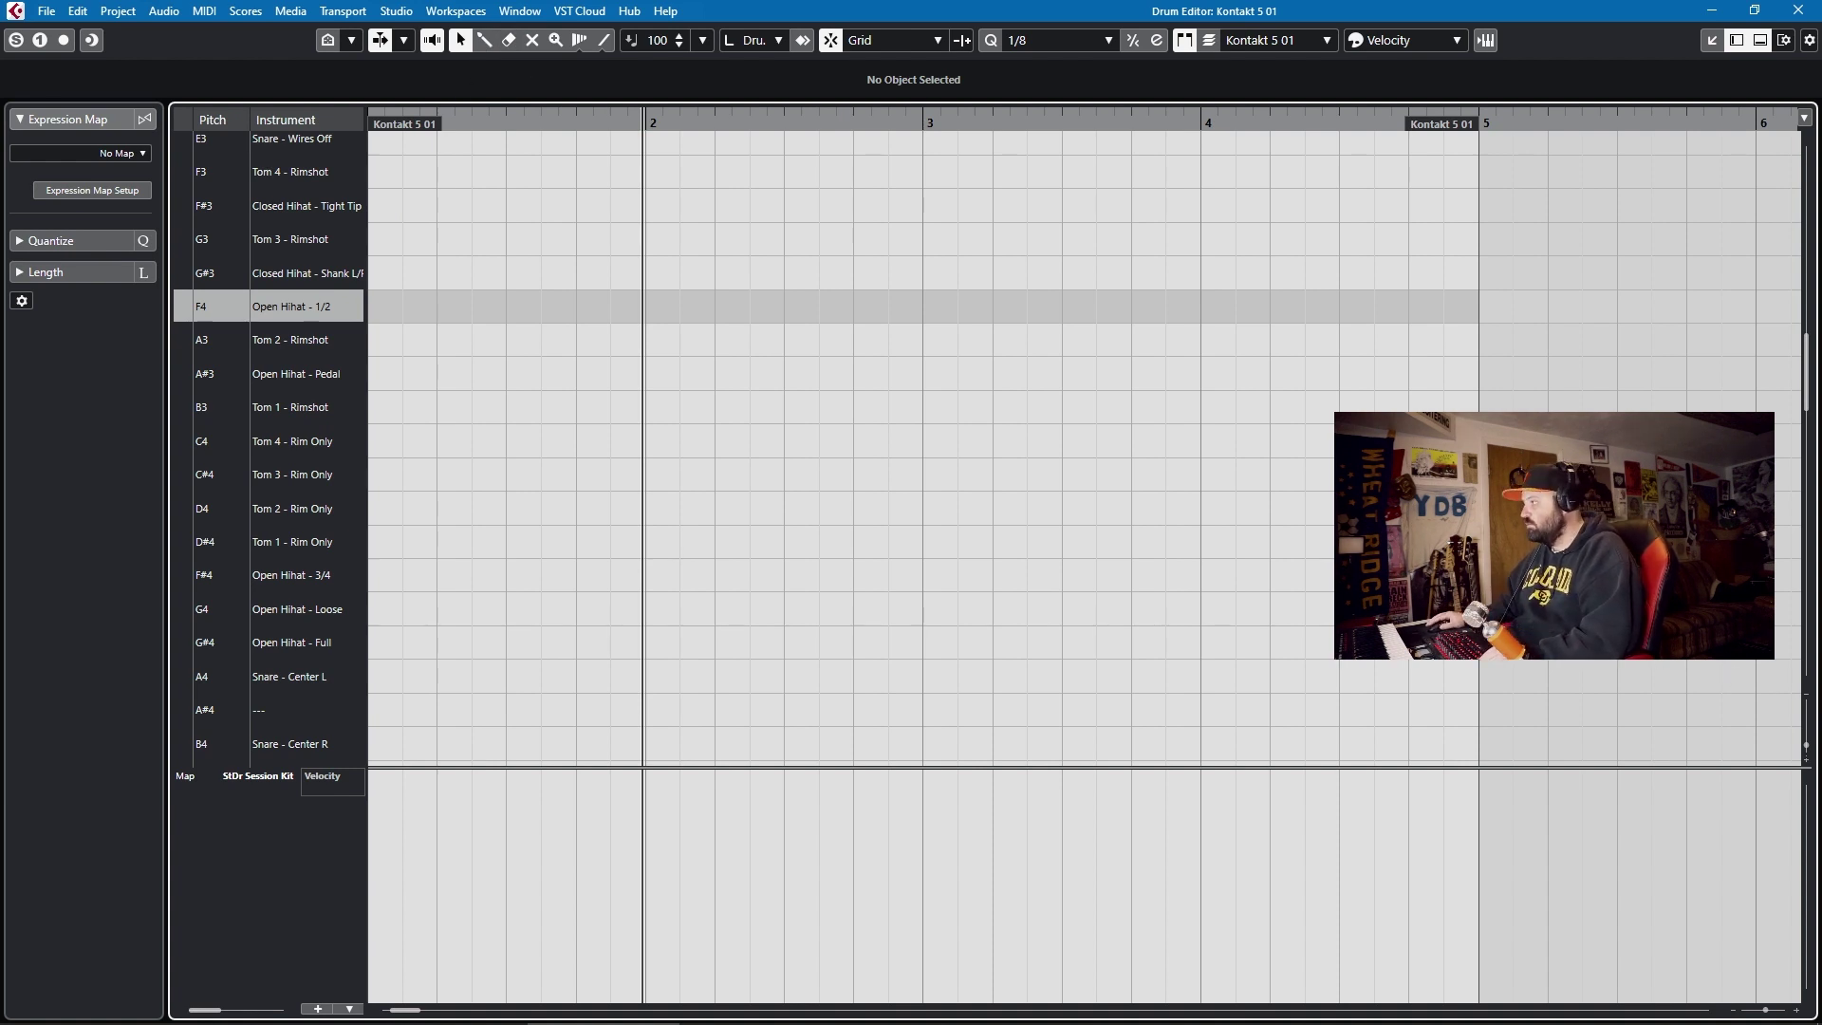
Close the Drum Editor, leaving the Kontakt 5 01 part spanning bars 1–5 in the project
click(1801, 10)
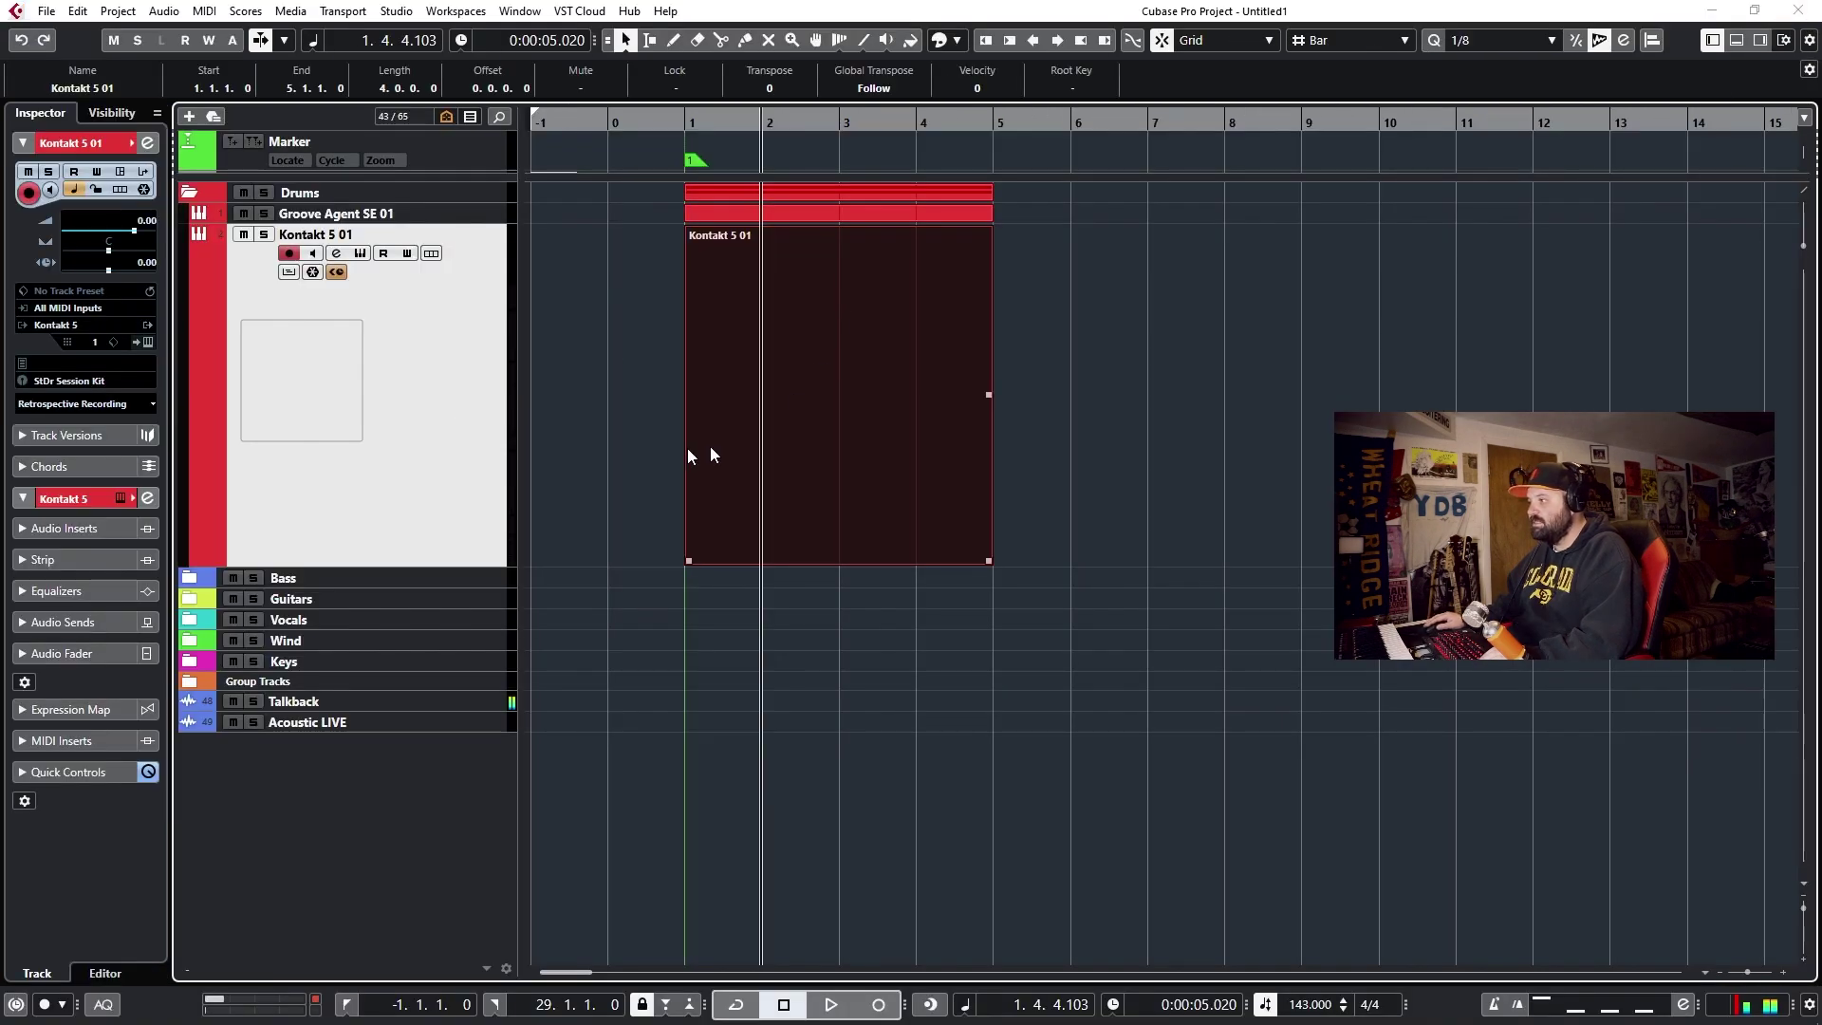